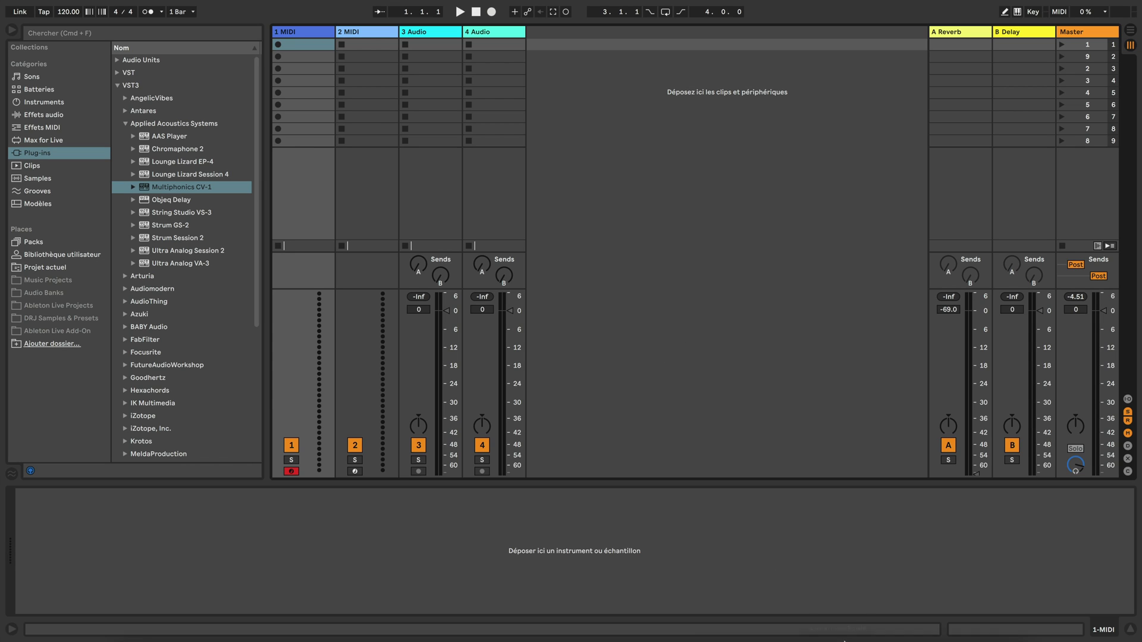
- Launch the standalone Multiphonics CV-1 application from the Applications folder
mouse_move(845, 640)
click(915, 620)
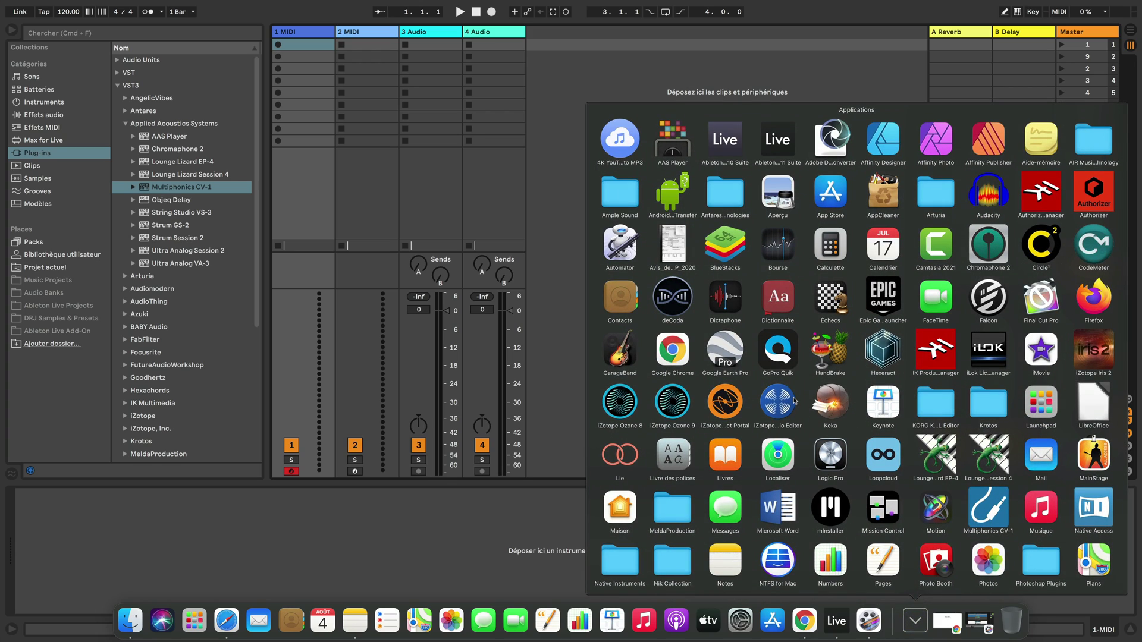
scroll(986, 411, down, 3)
click(1000, 470)
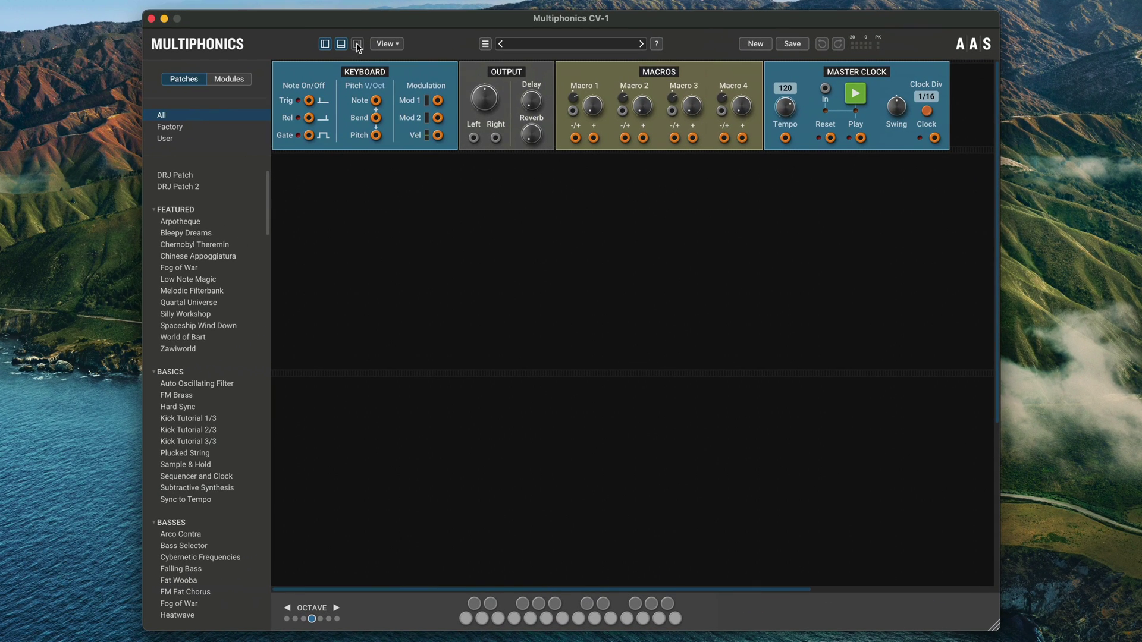
- Review the audio and MIDI setup in the standalone Multiphonics CV-1 settings and close the application
click(357, 45)
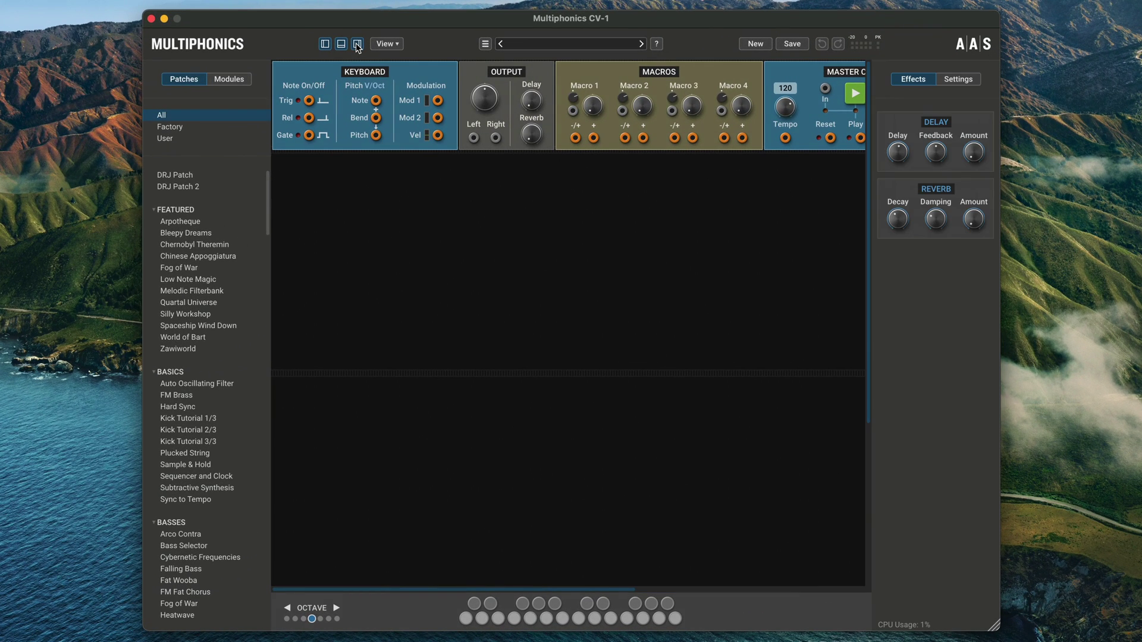
click(966, 82)
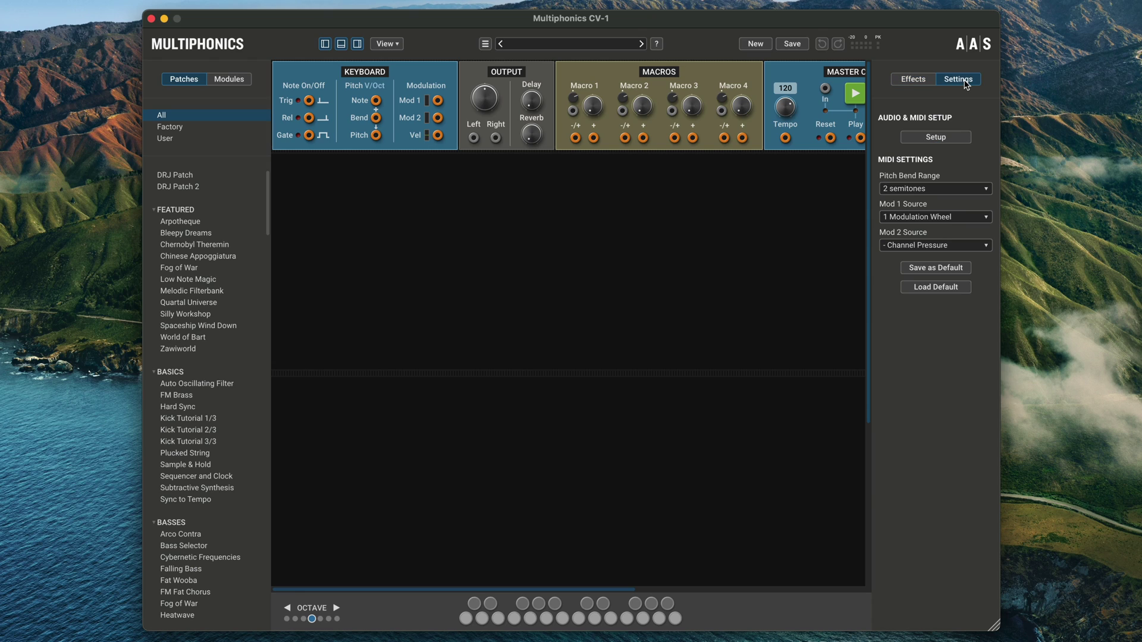
click(943, 139)
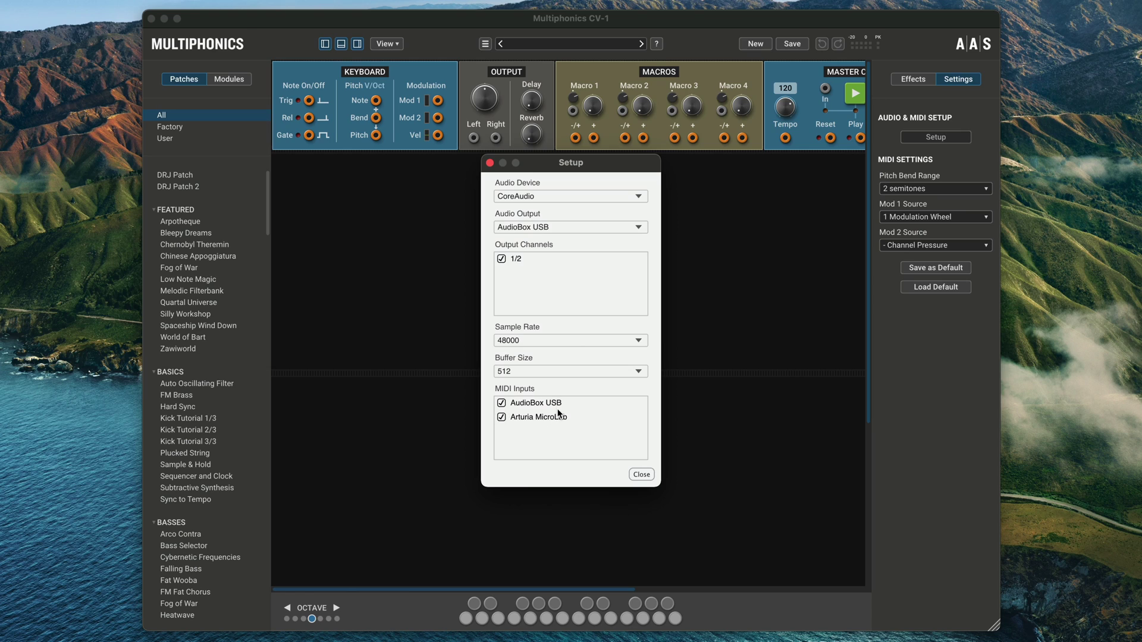
click(643, 474)
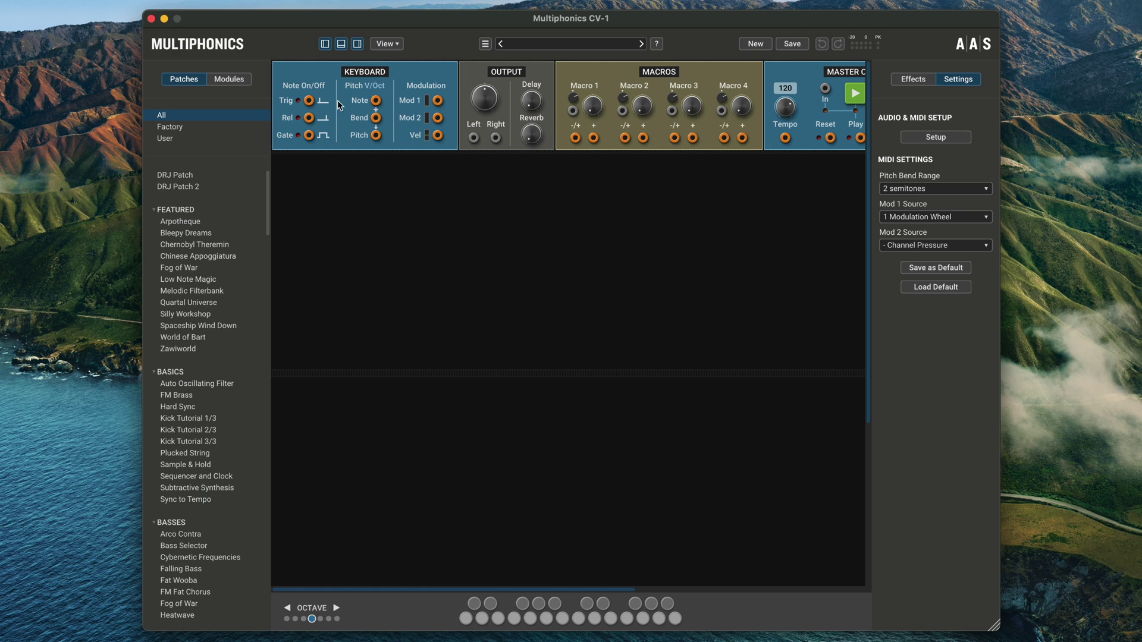
click(151, 20)
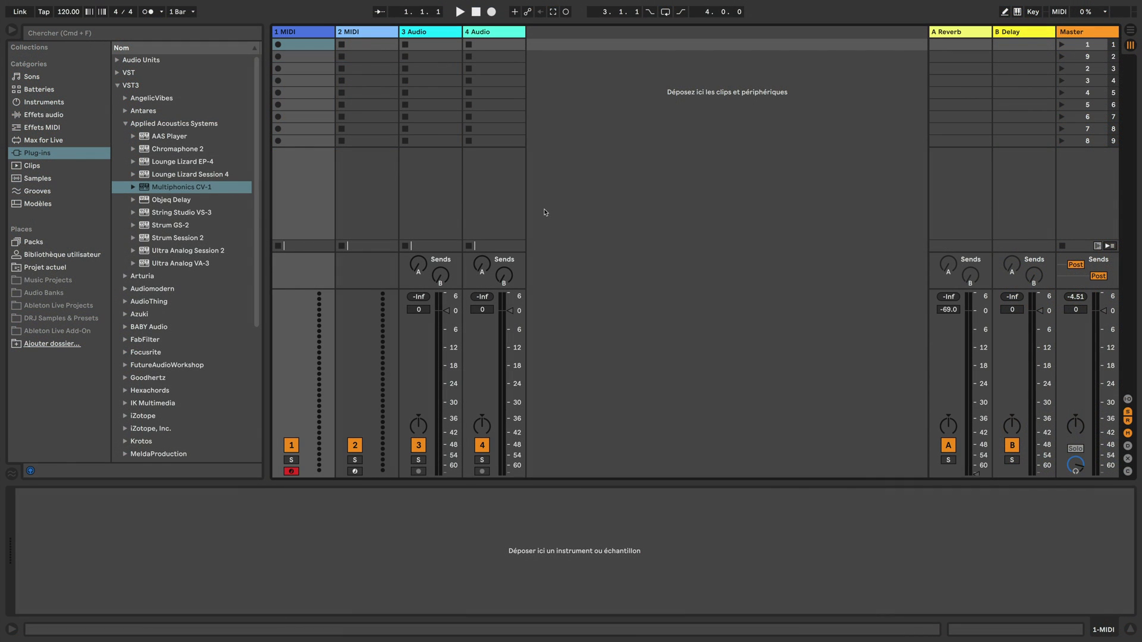
- Load the Multiphonics CV-1 VST3 onto the first MIDI track in Live and show the MIDI settings in its enlarged window
drag(172, 188, 302, 180)
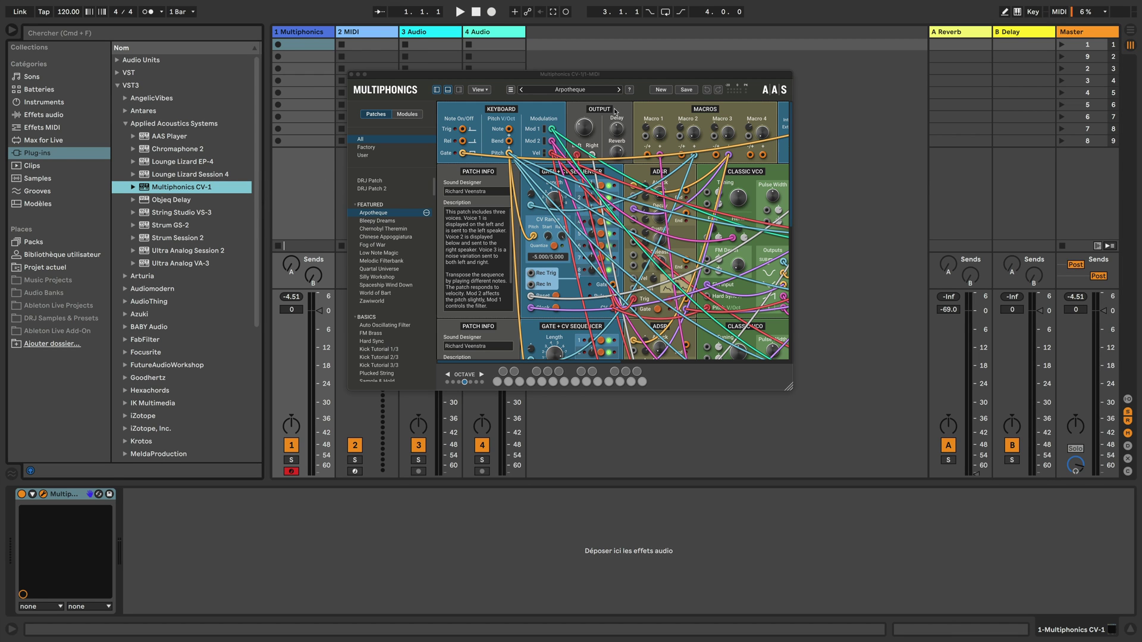
drag(793, 393, 999, 556)
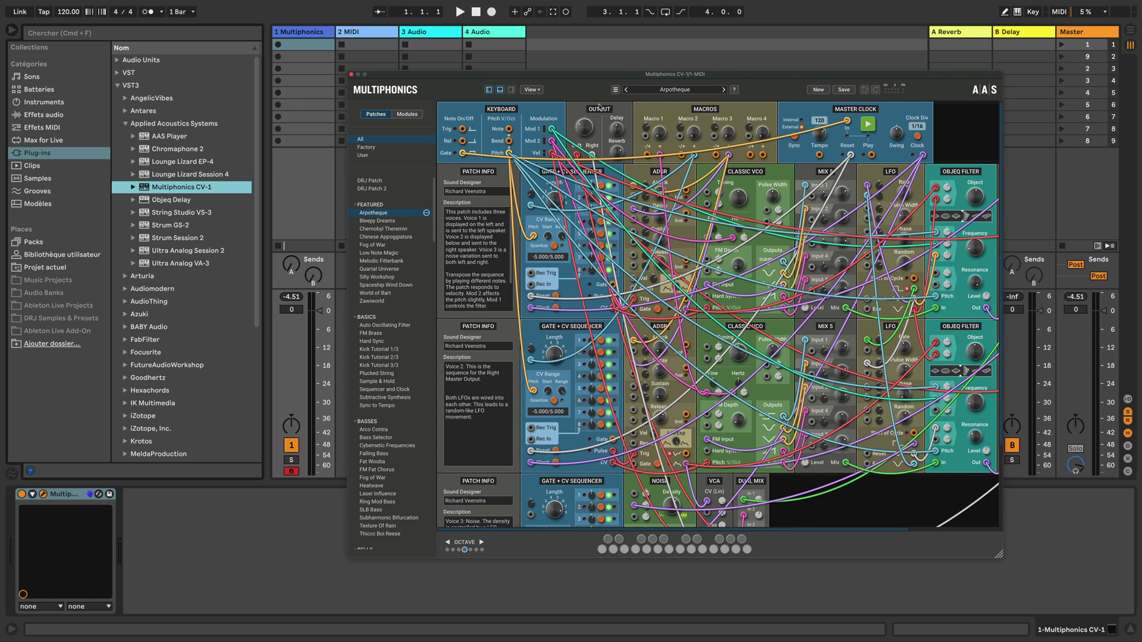
click(510, 90)
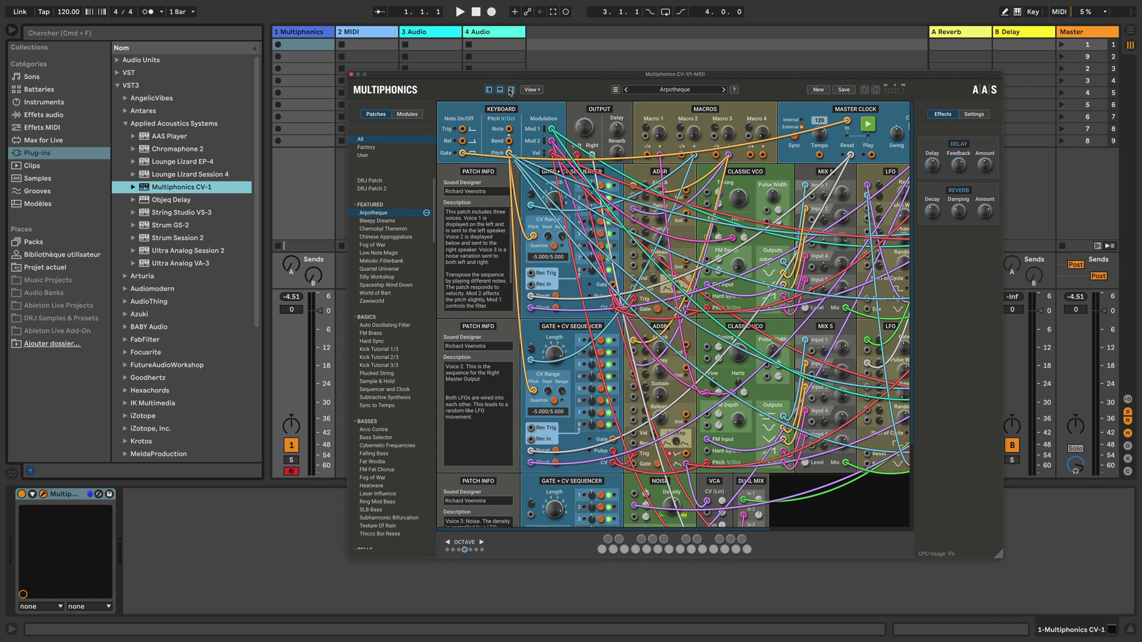
click(976, 114)
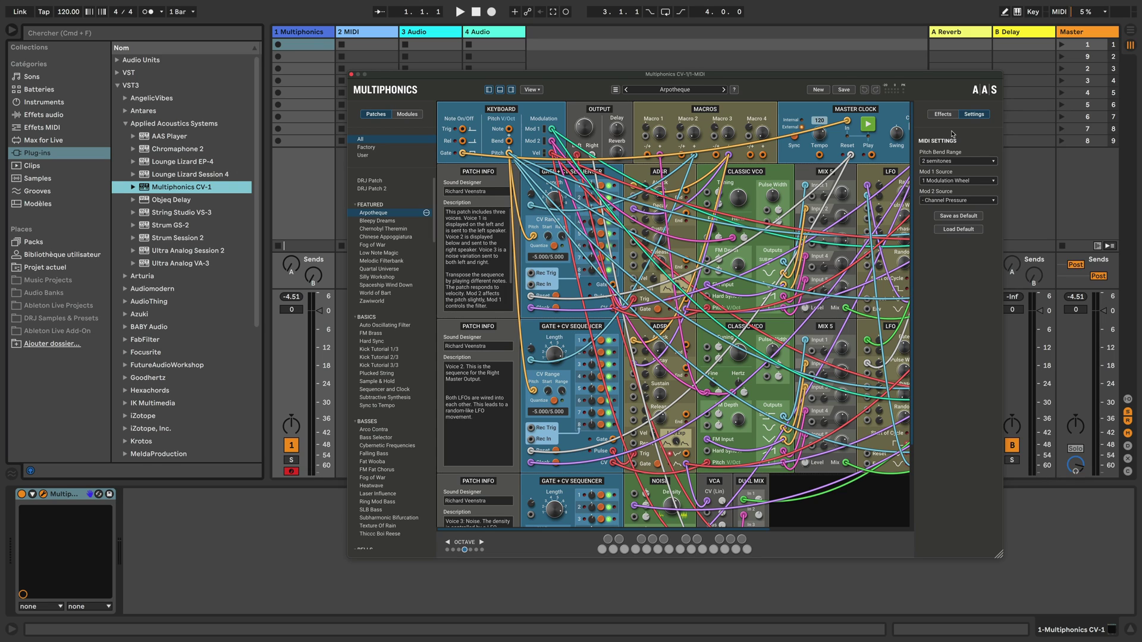
click(351, 75)
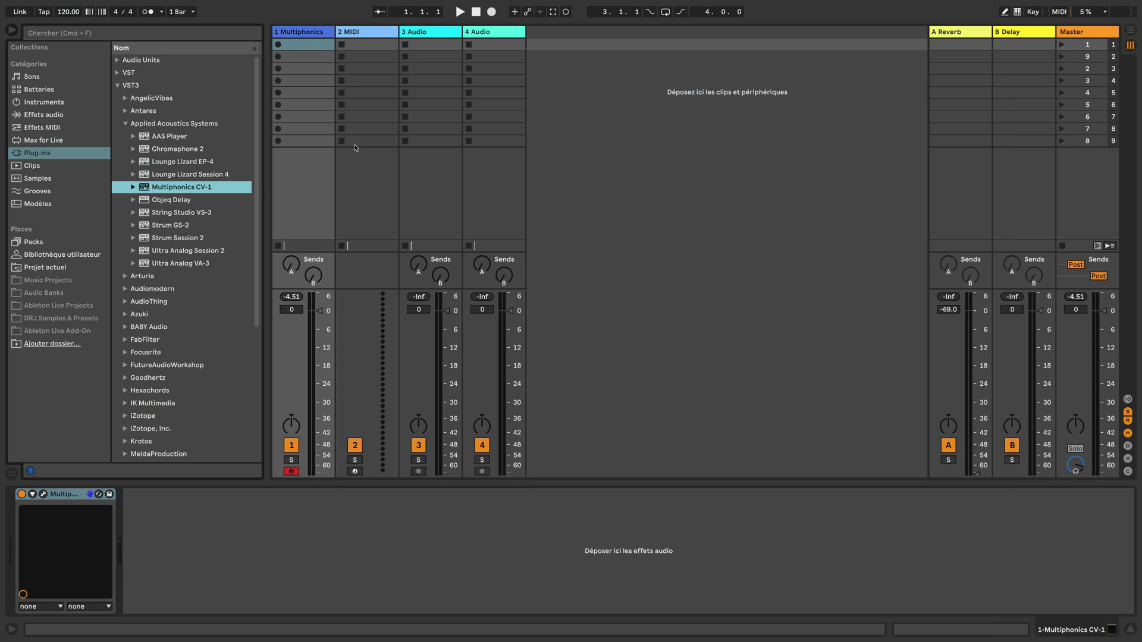
- Review Live's audio and MIDI port preferences
click(658, 364)
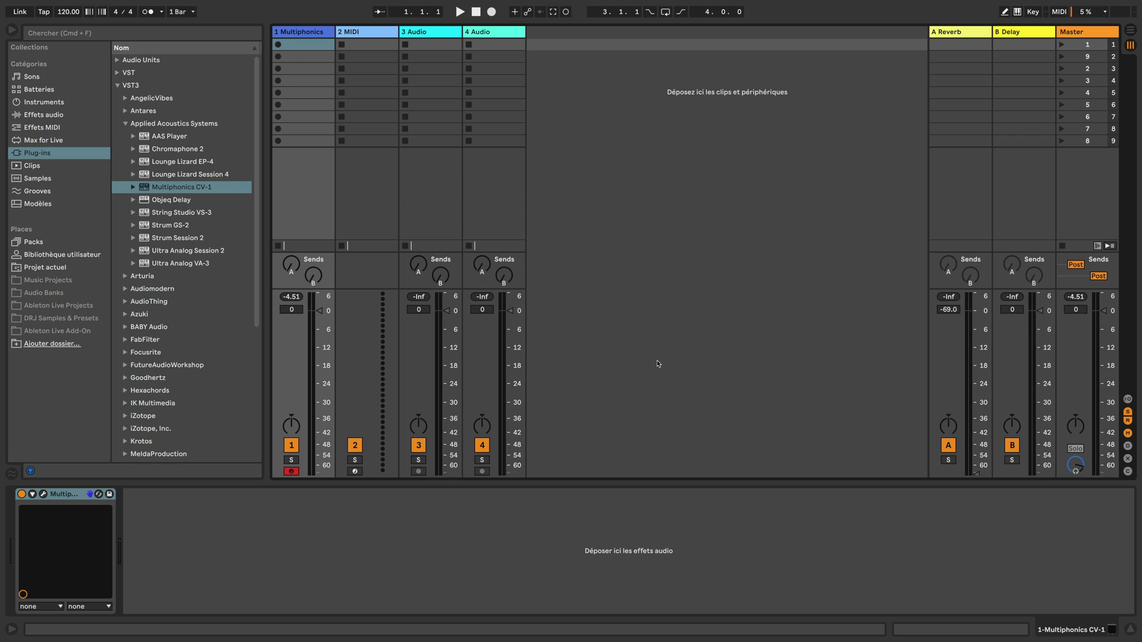
key(super+comma)
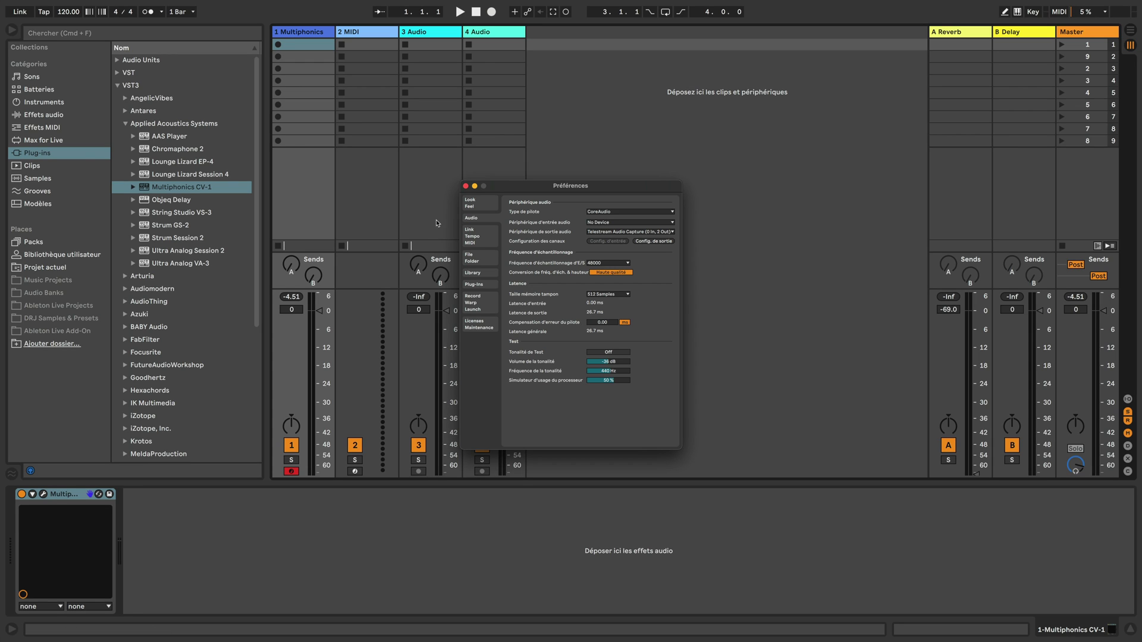
click(486, 239)
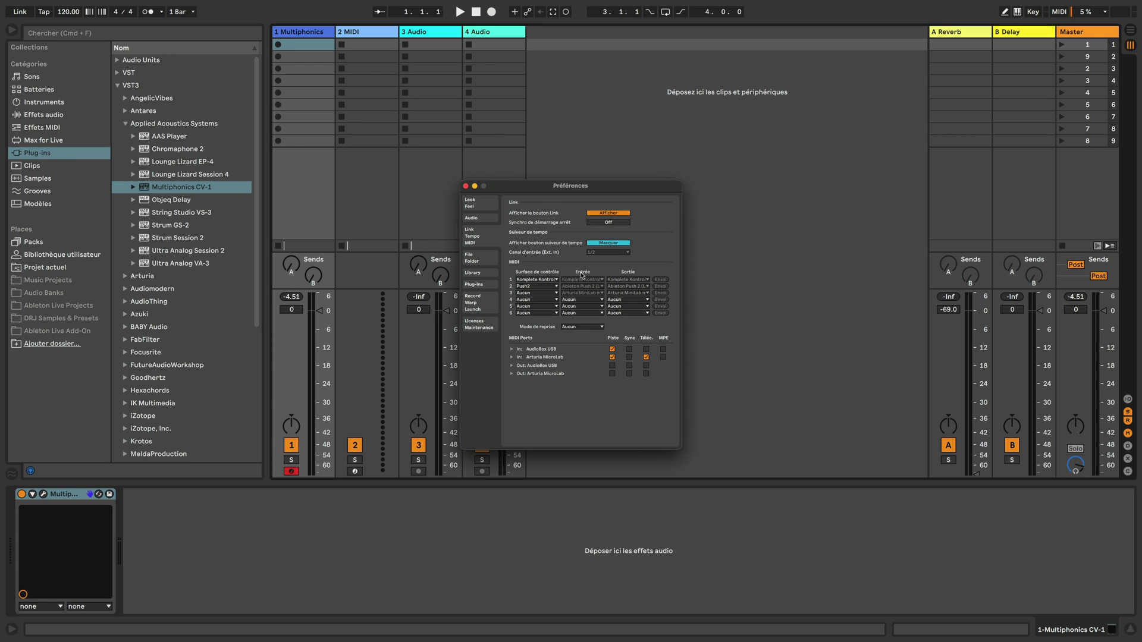
click(472, 218)
click(465, 186)
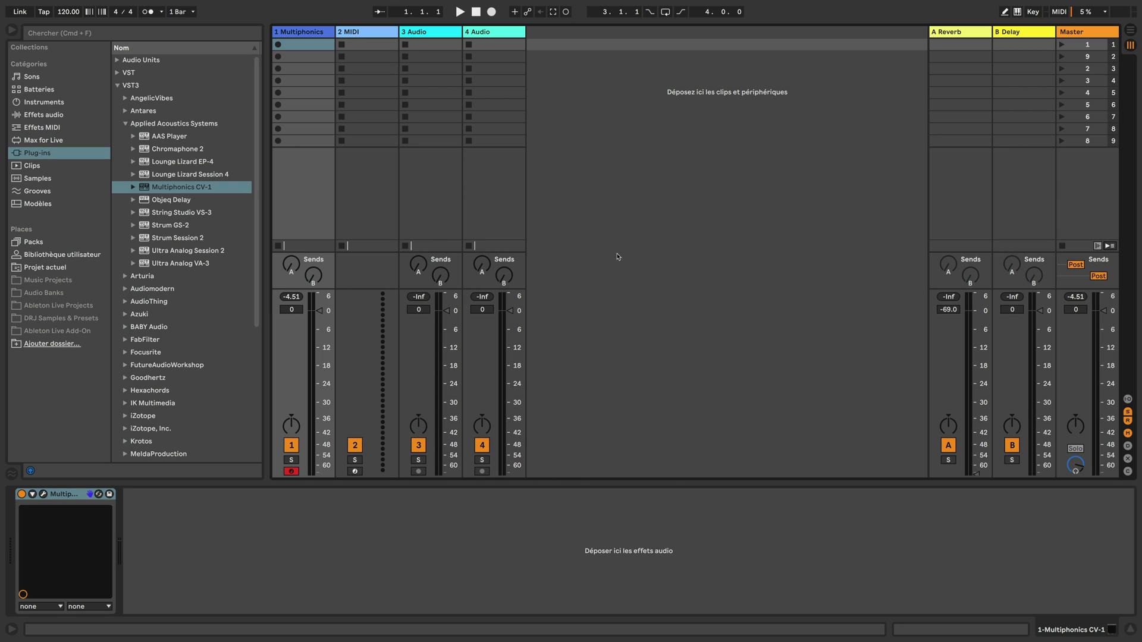
- Reopen the Multiphonics CV-1 window on the first track, move and resize it, and start a new empty patch
click(43, 494)
drag(462, 79, 450, 34)
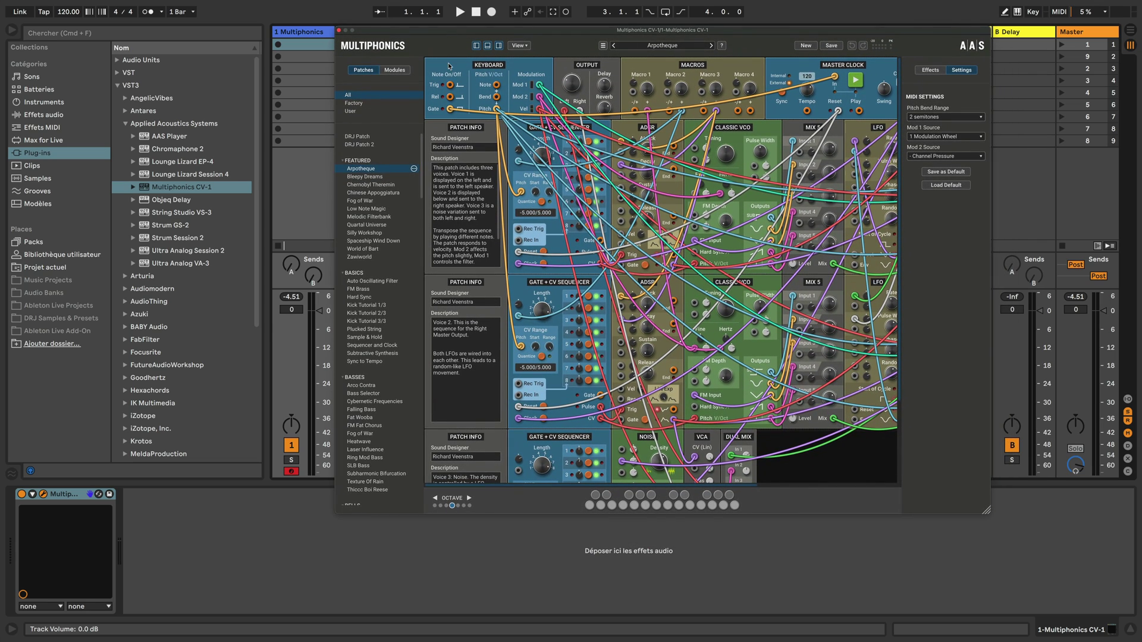
drag(988, 515, 985, 487)
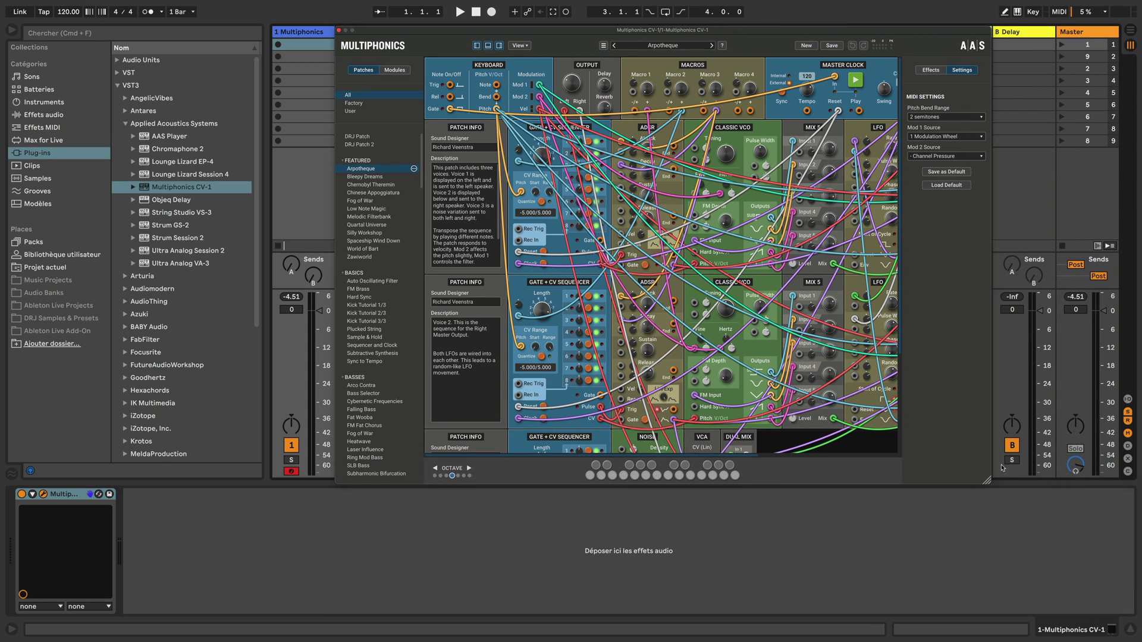
click(804, 46)
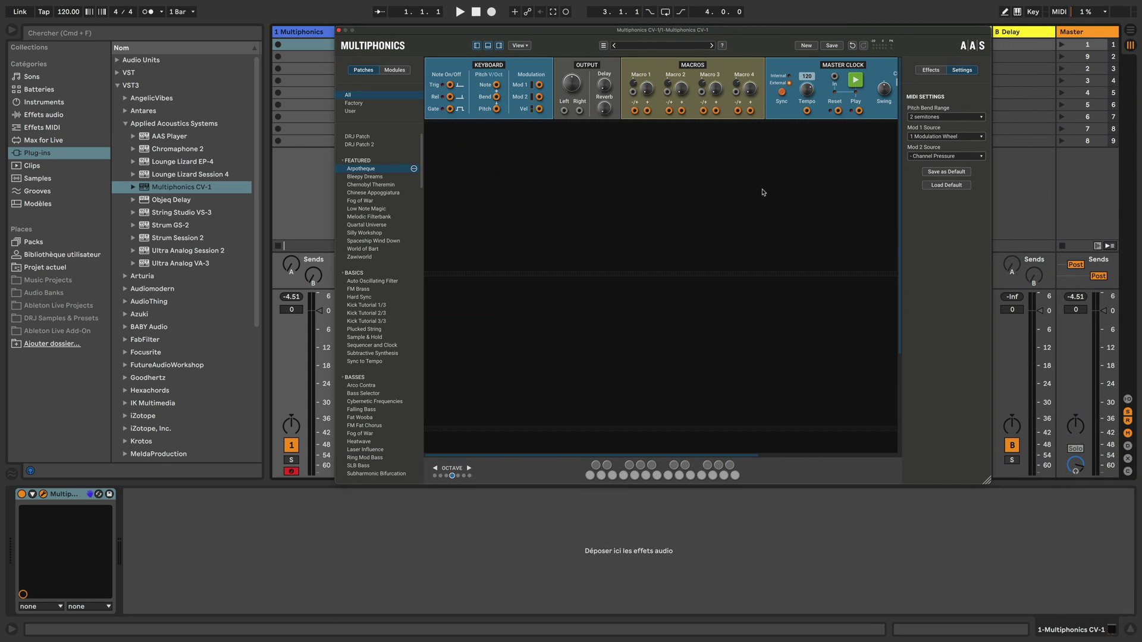
drag(988, 483, 1016, 476)
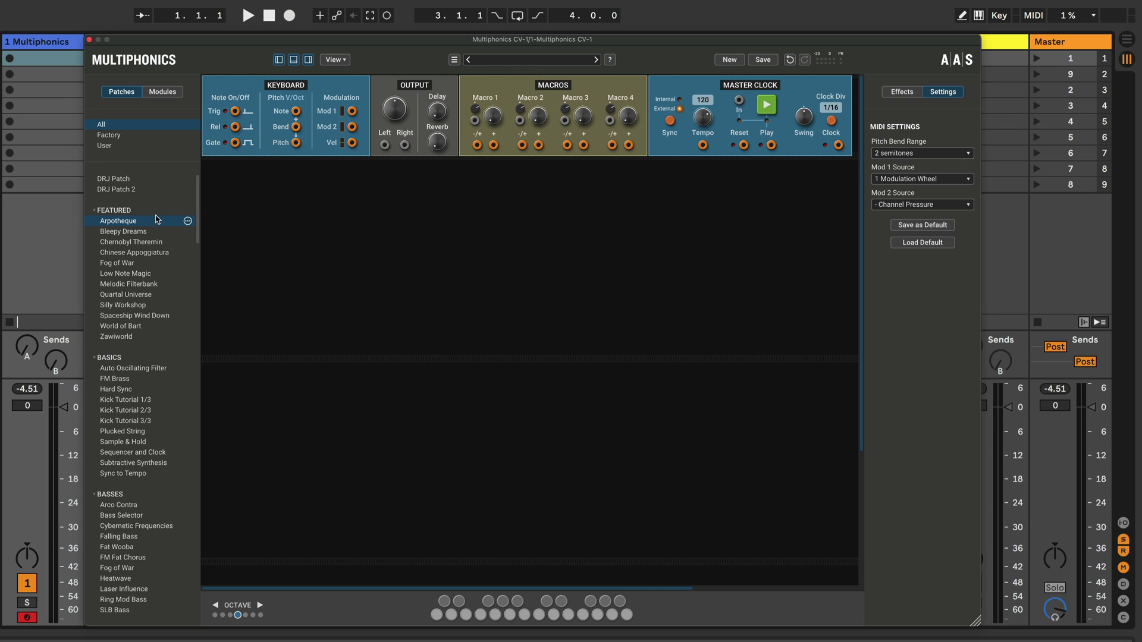
- Load the DRJ Patch and view the plug-in's About information with its manual link
click(123, 182)
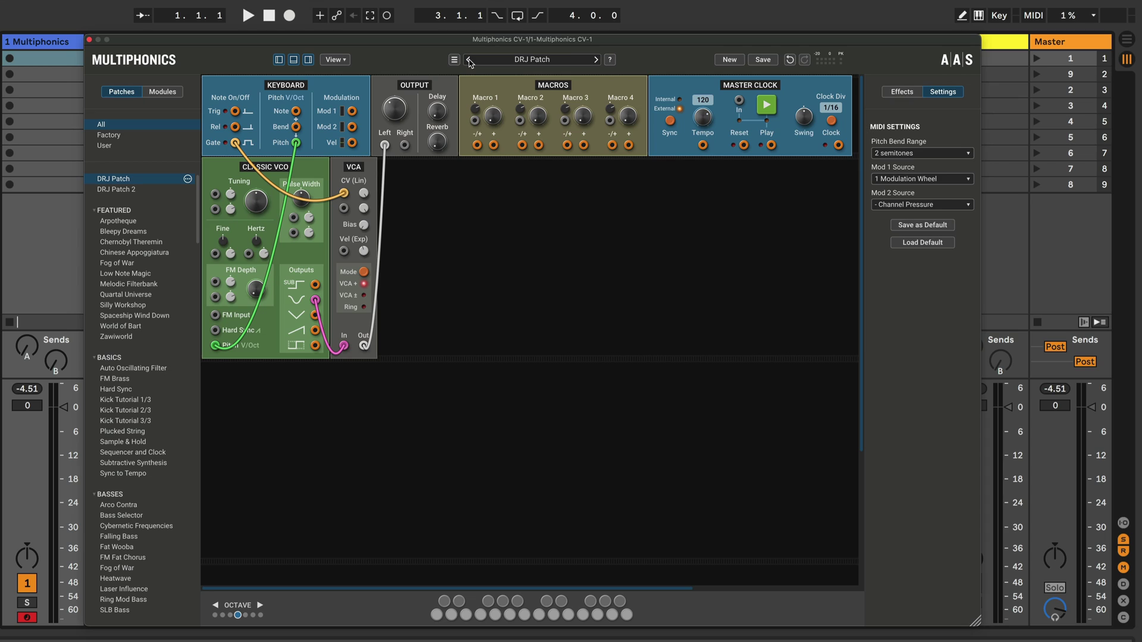
click(611, 62)
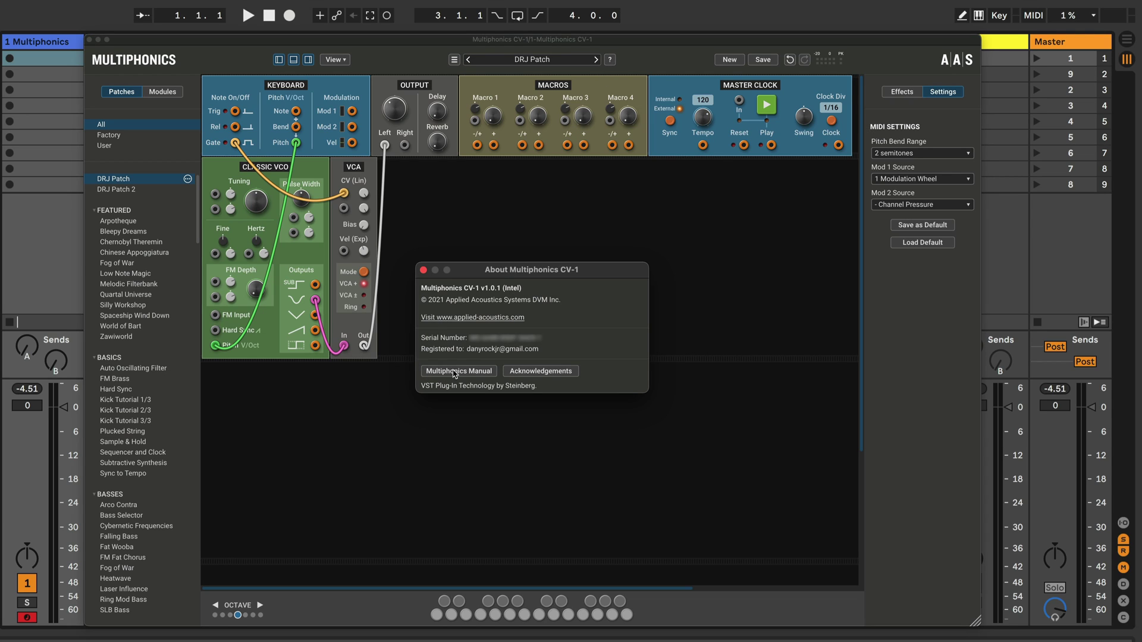
click(424, 271)
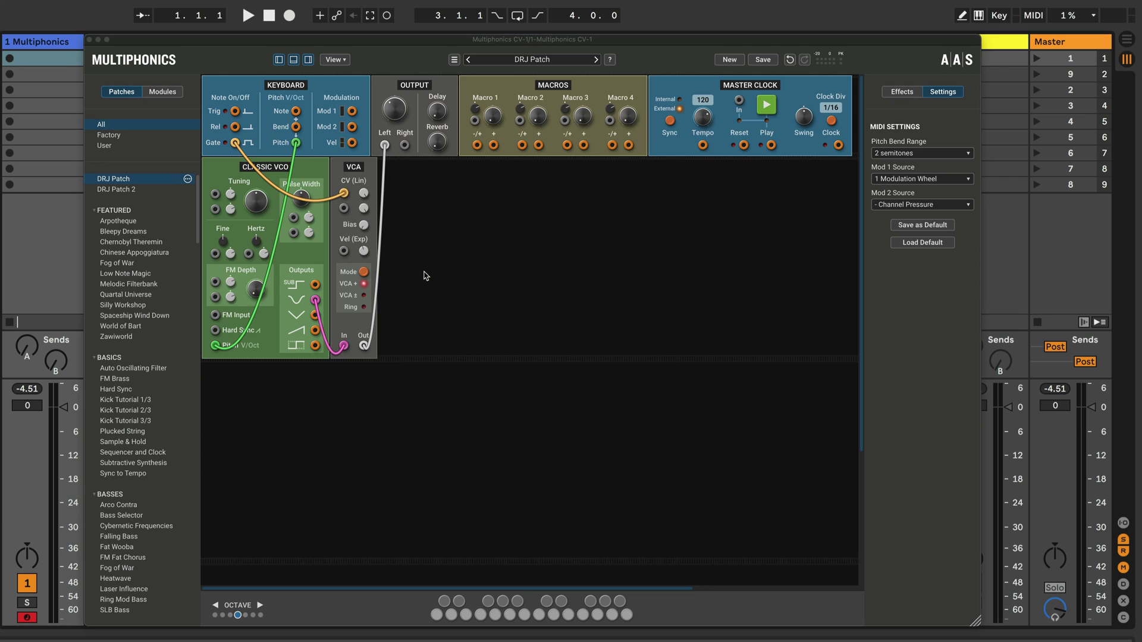
- Hide the patch browser, bring it back, and view the module list before returning to the patch list
click(455, 62)
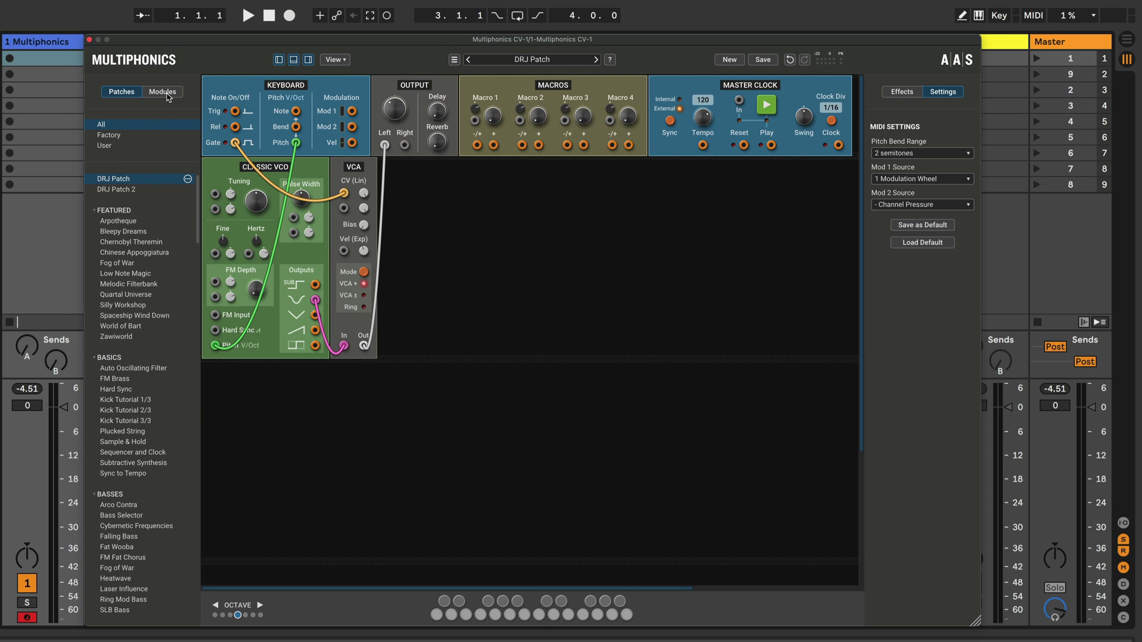
click(278, 60)
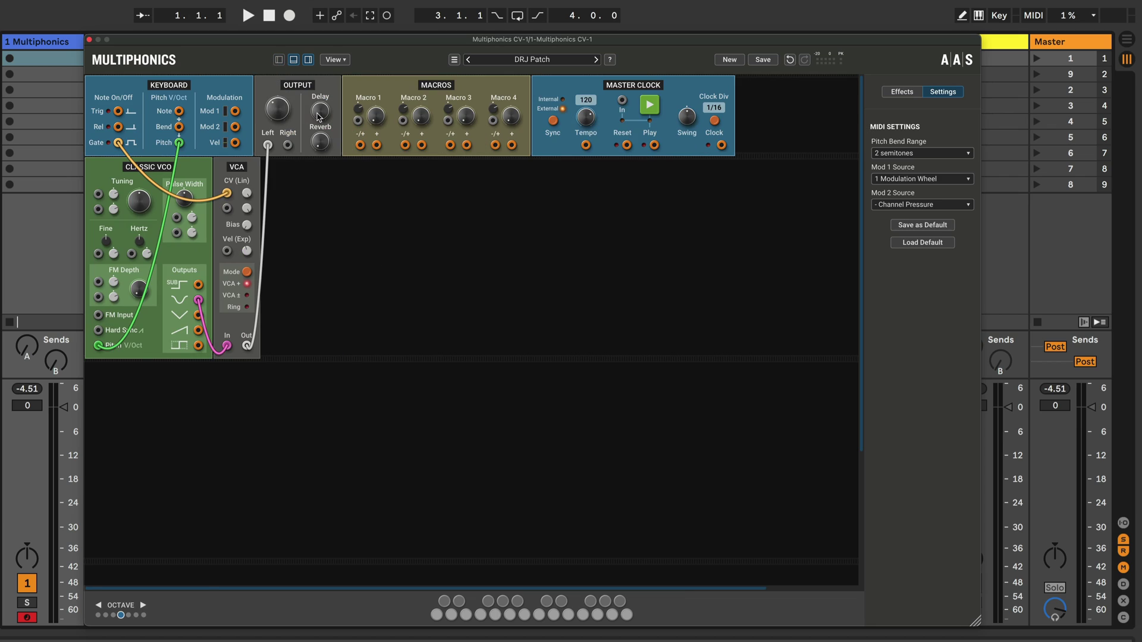
click(454, 60)
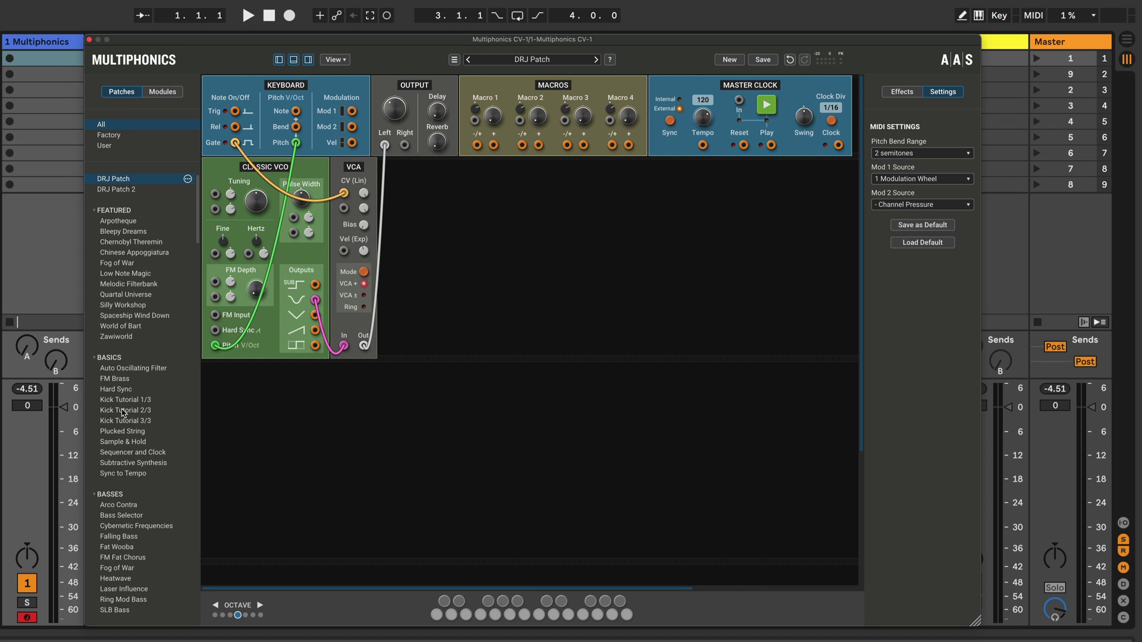
click(172, 94)
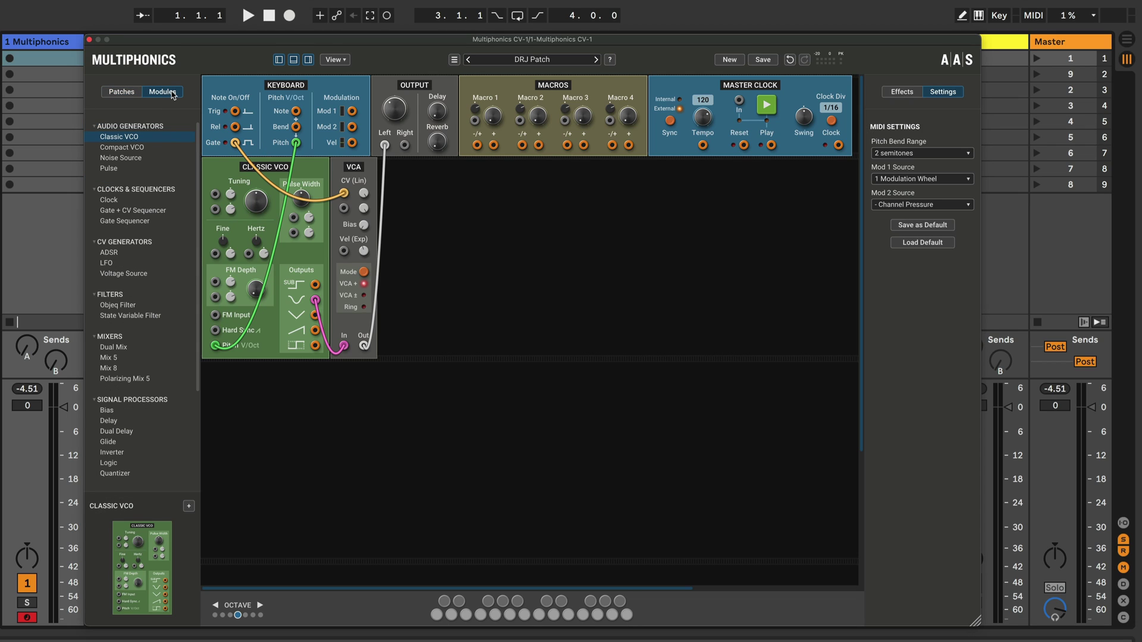
click(454, 60)
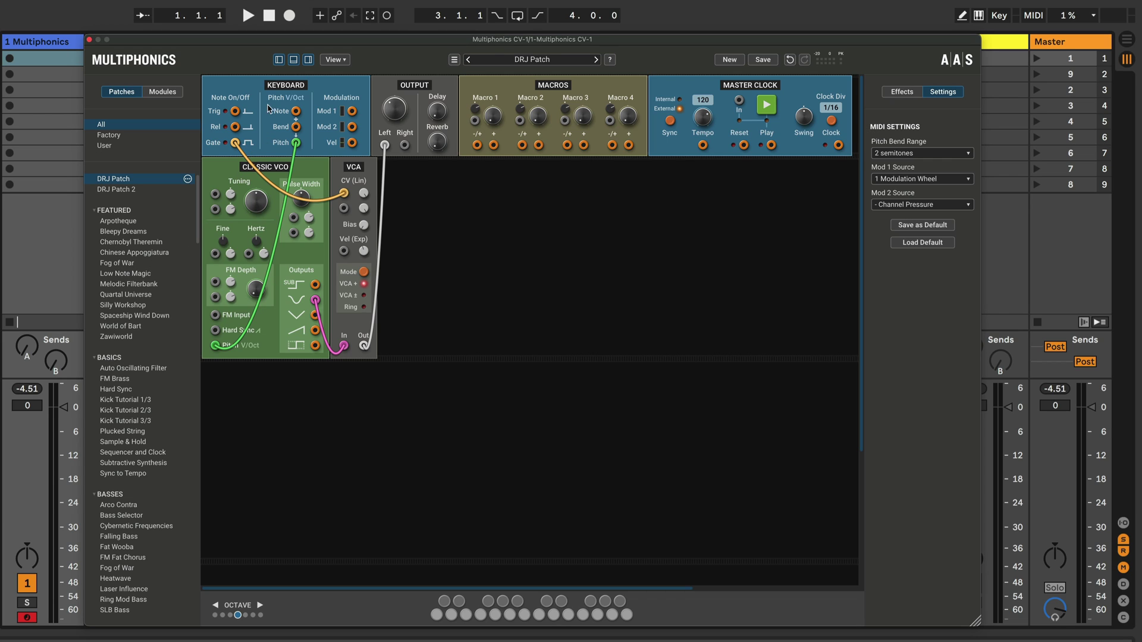
- Collapse and restore the browser, and switch it to the module list
click(278, 61)
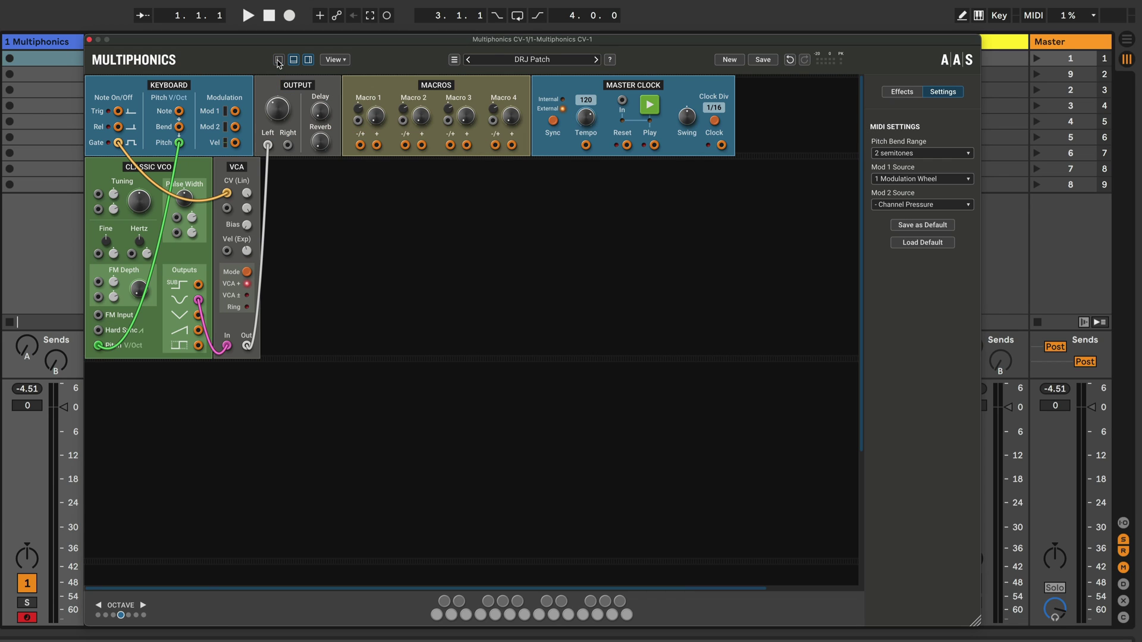
click(279, 61)
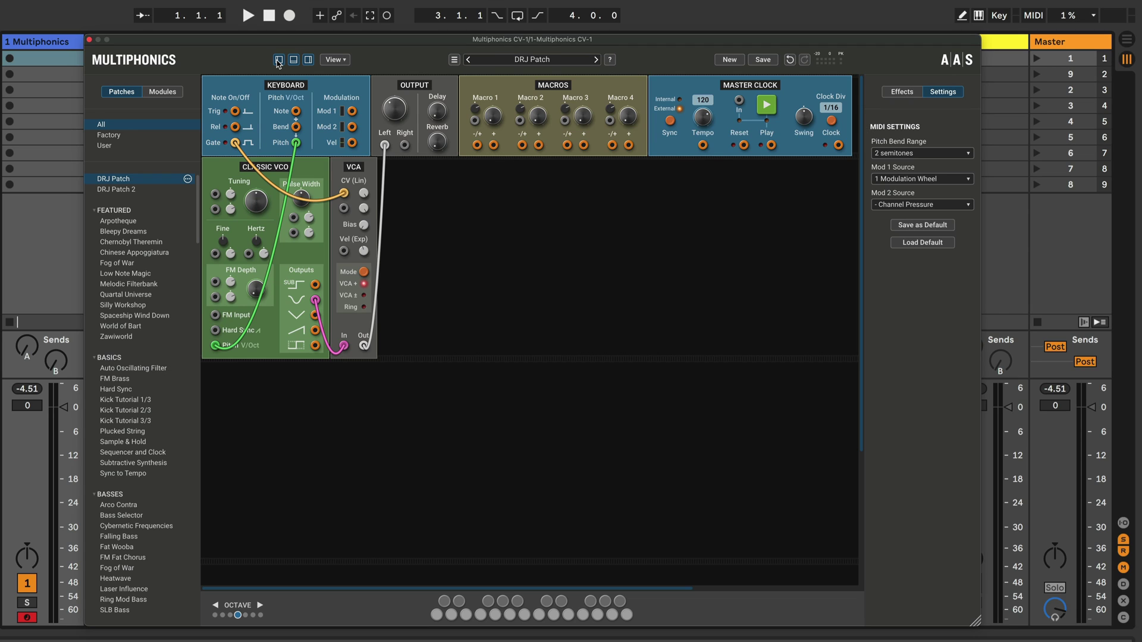
click(163, 94)
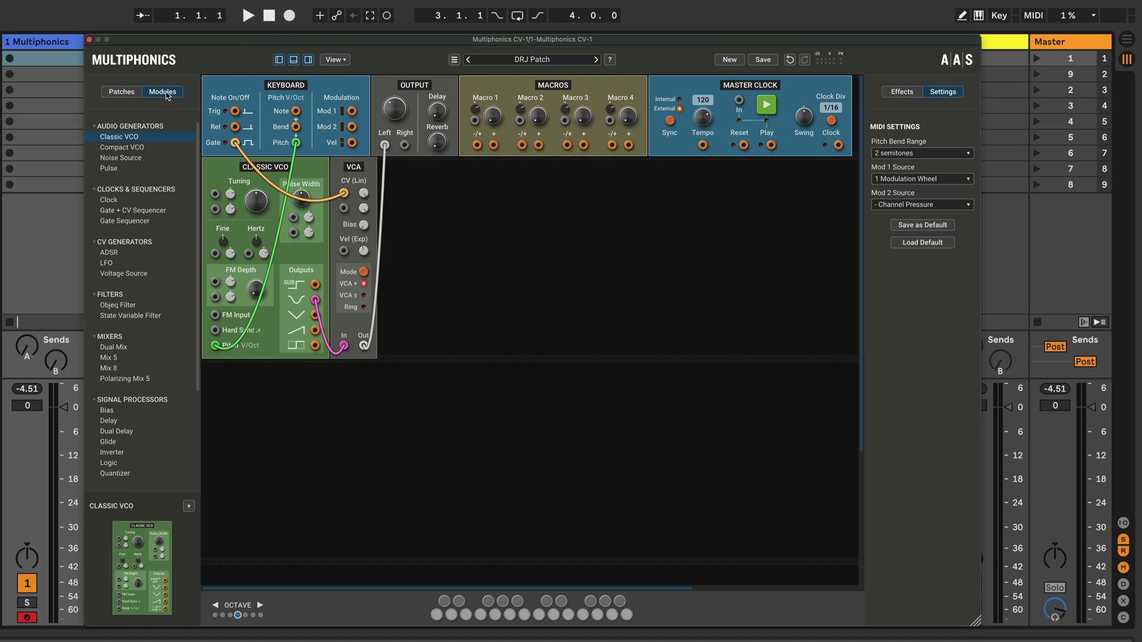
- Hide and restore the on-screen keyboard, and do the same for the effects and settings section
click(294, 61)
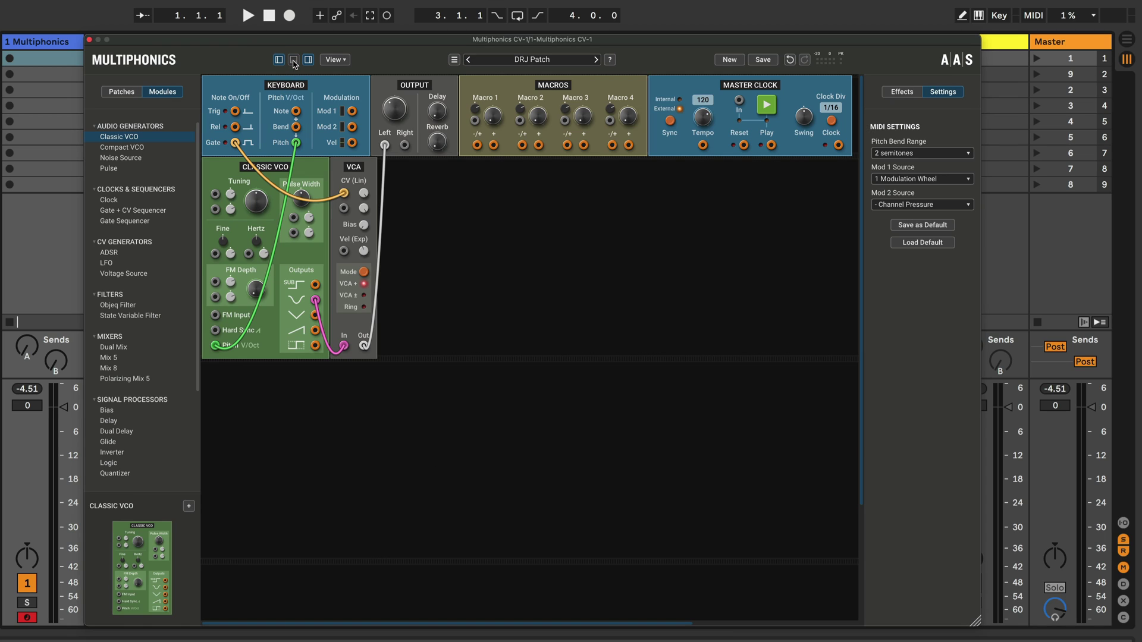
click(294, 61)
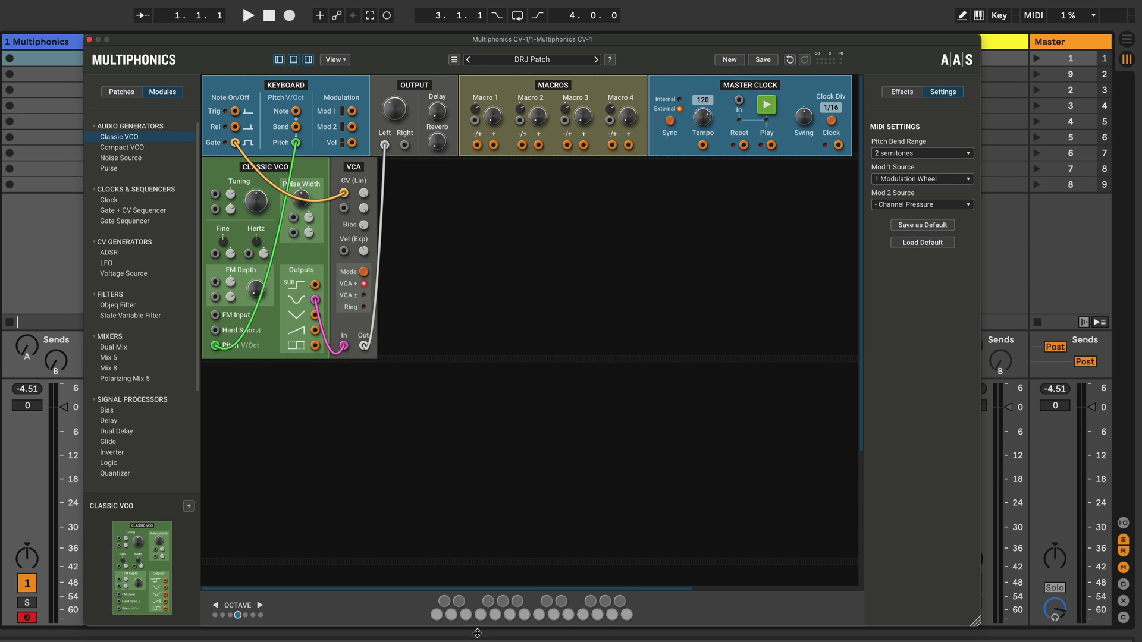
click(510, 615)
click(309, 60)
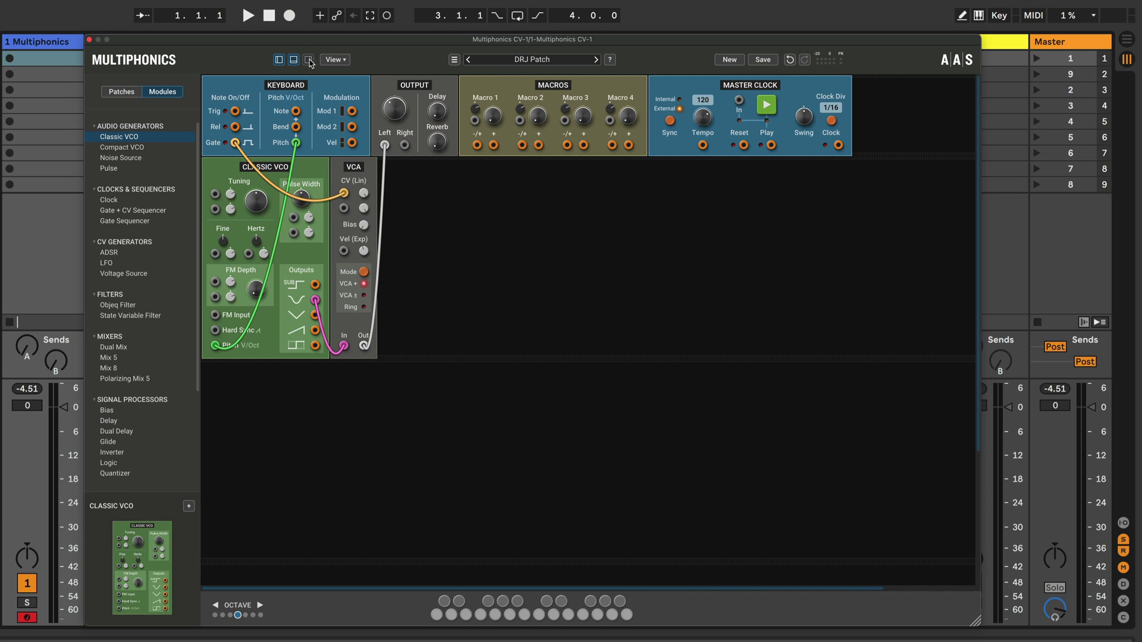
click(309, 60)
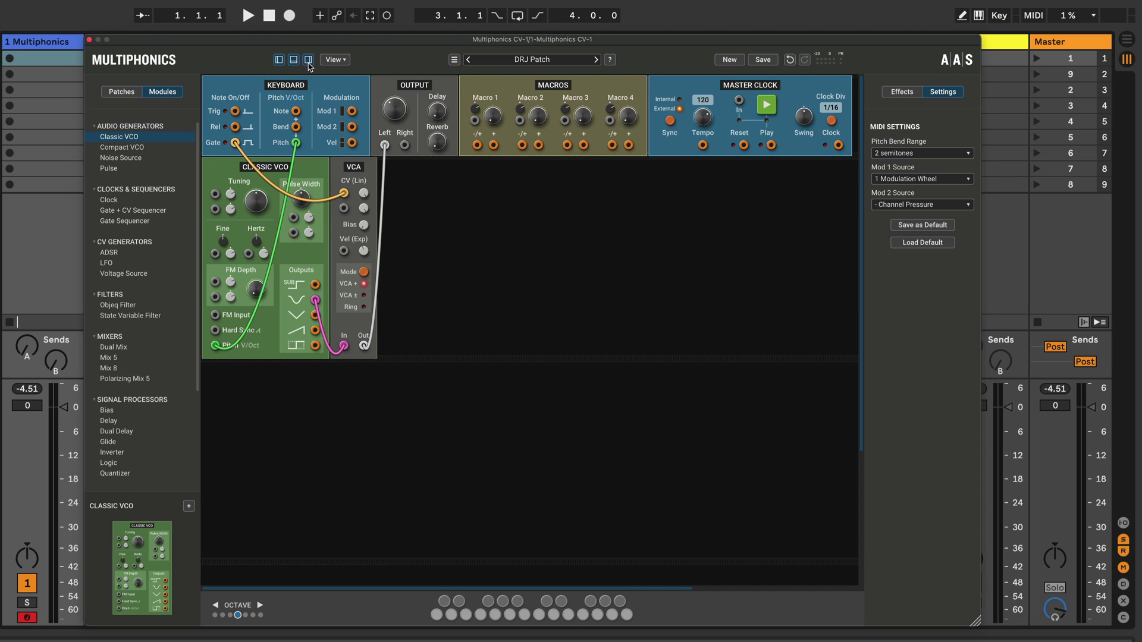
- View the delay and reverb effects, return to the MIDI settings, and hide the effects and settings section
click(901, 93)
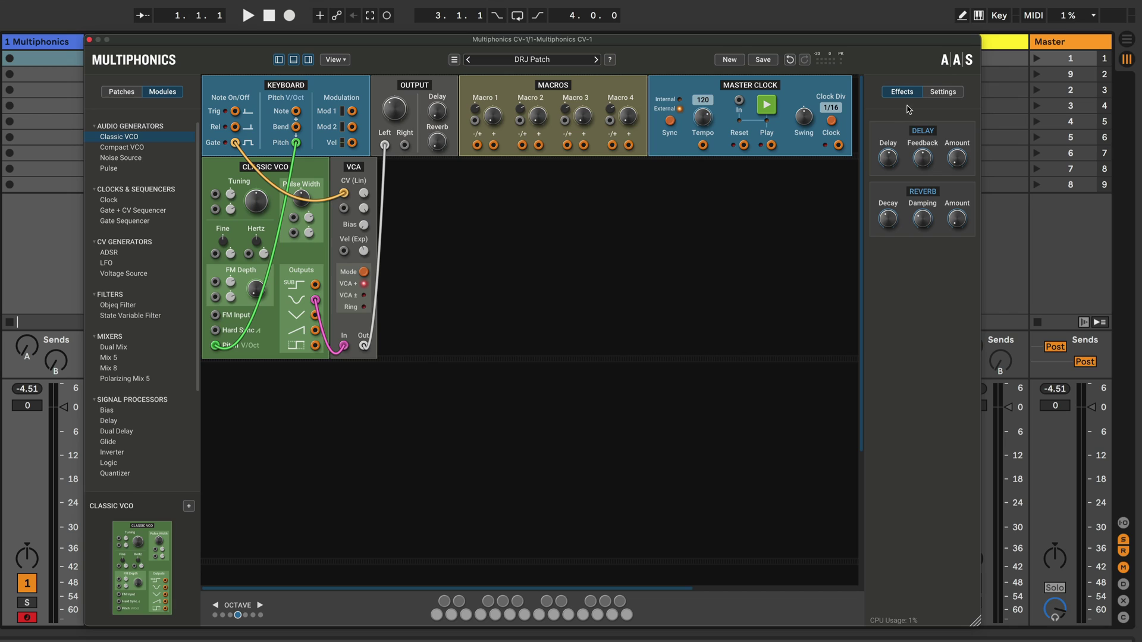
click(946, 93)
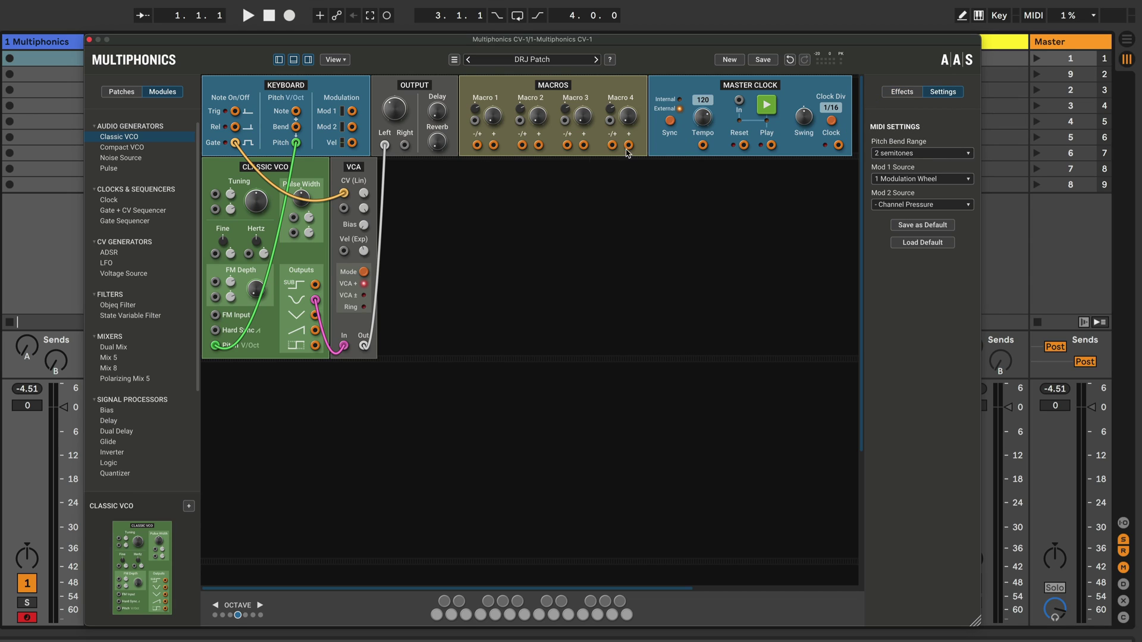
click(310, 60)
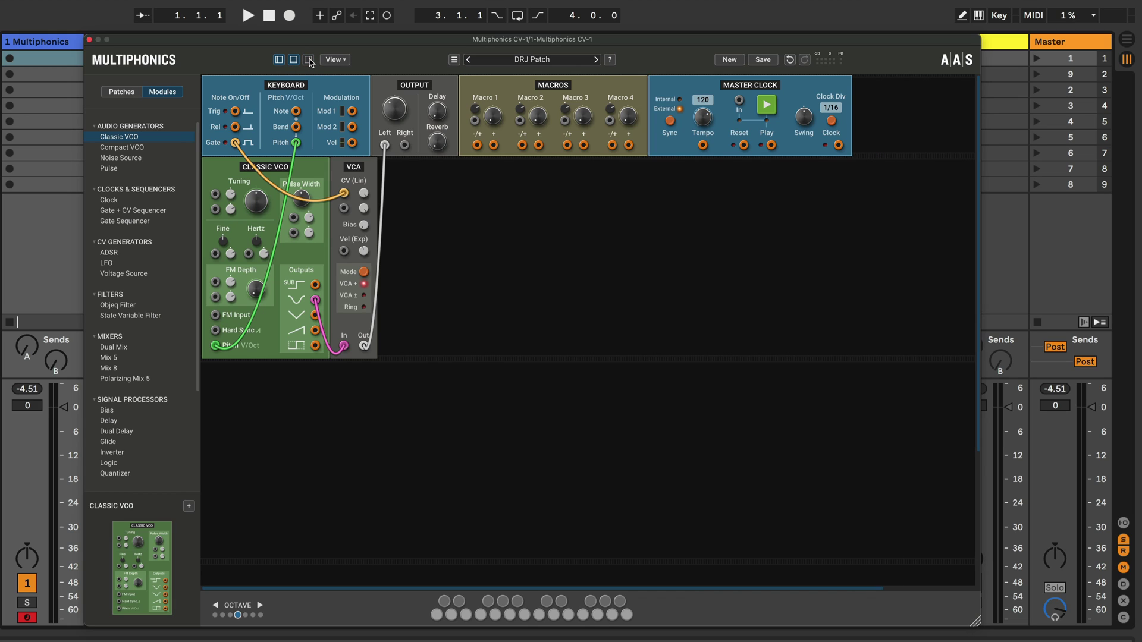
- Review the view options, and load the featured Arpotheque patch from the patch list
click(342, 60)
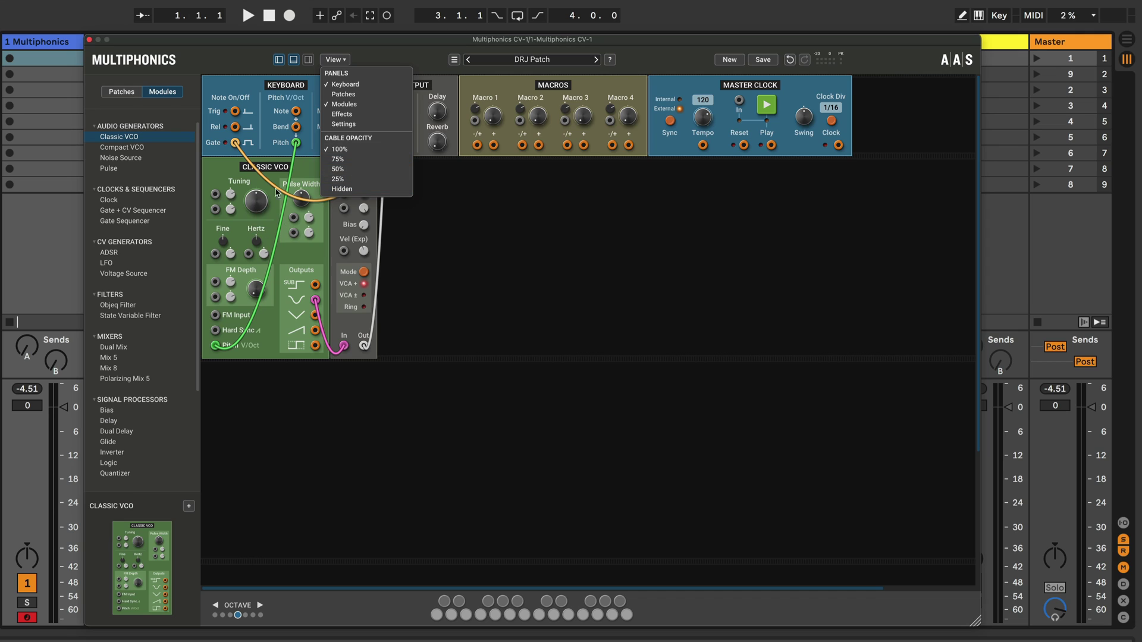
click(126, 100)
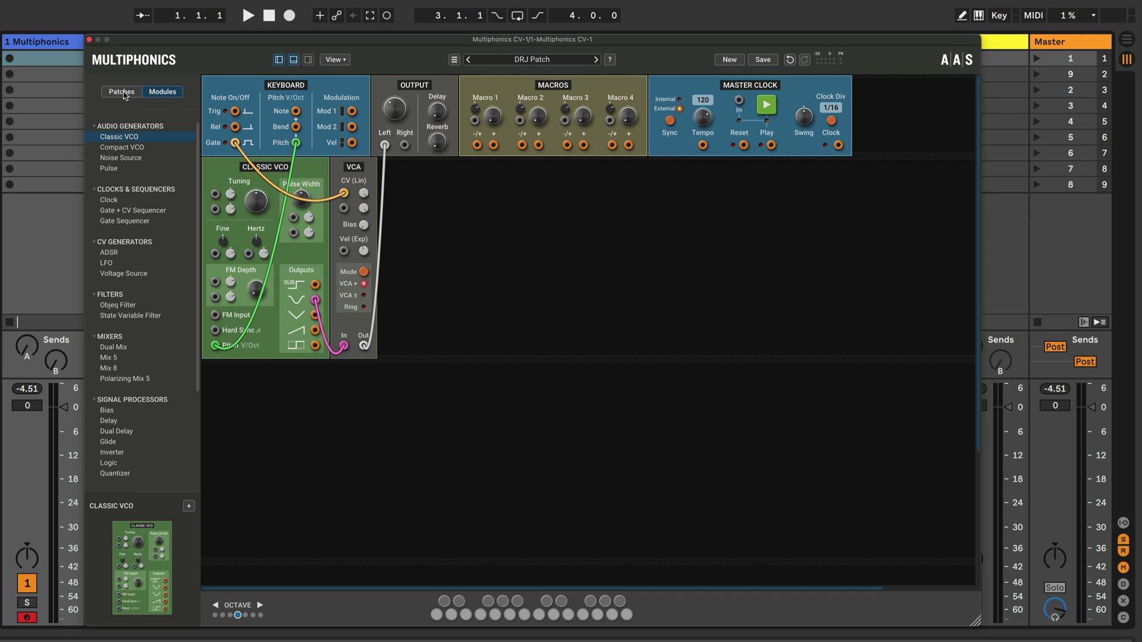
click(128, 93)
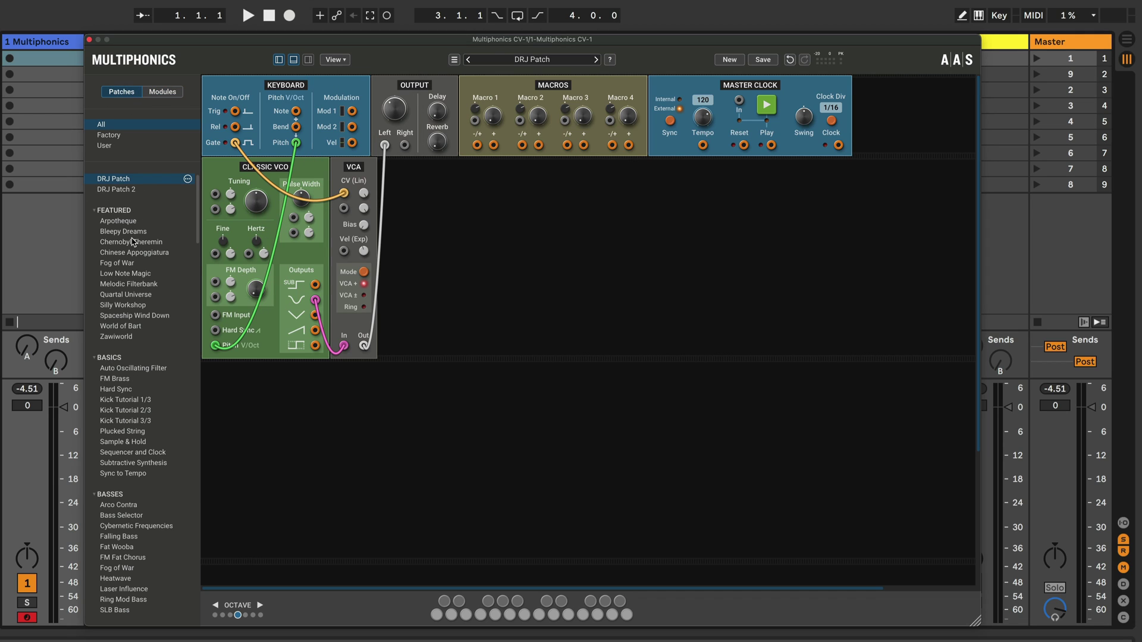
click(122, 221)
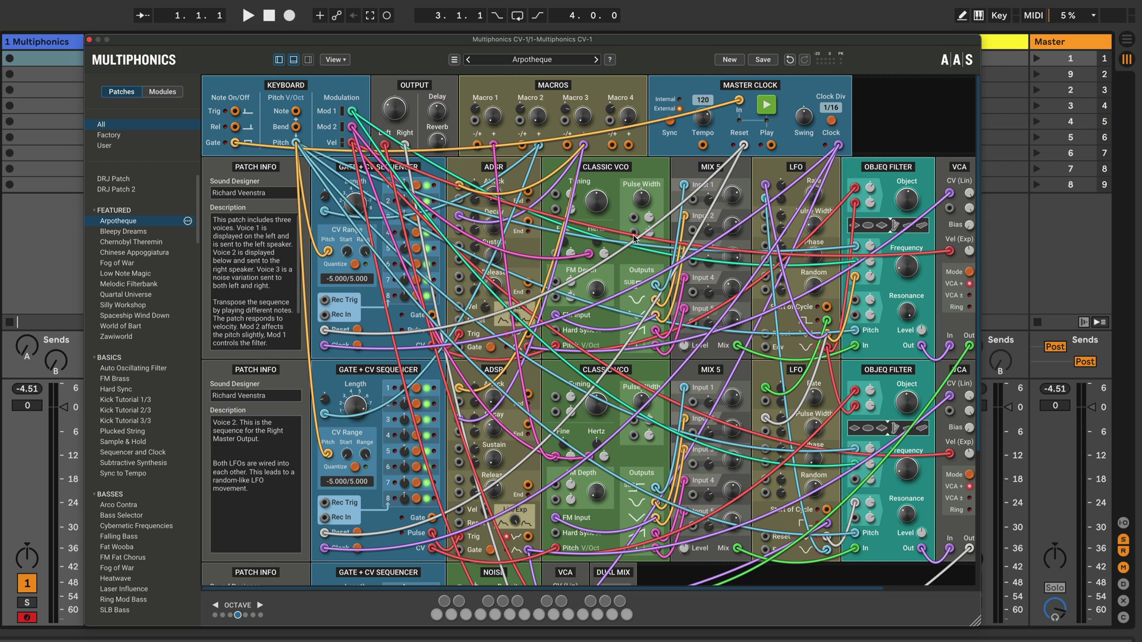
- Lower the cable opacity in stages to 75%, 50% and 25%, and finally set the cables to Hidden
click(341, 60)
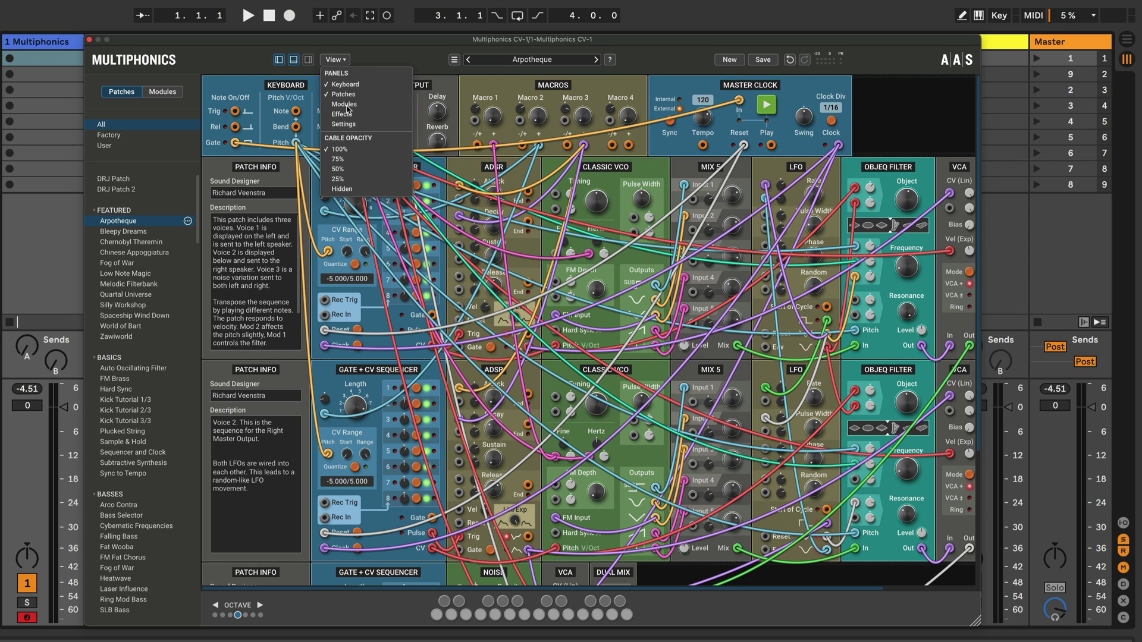
click(338, 159)
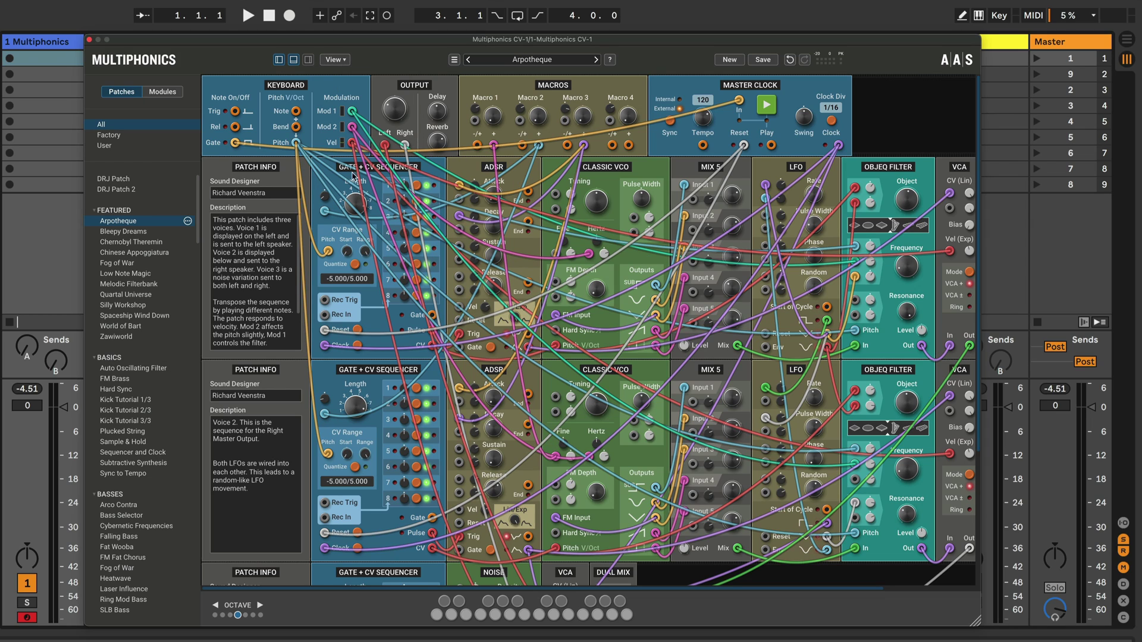
click(345, 63)
click(345, 170)
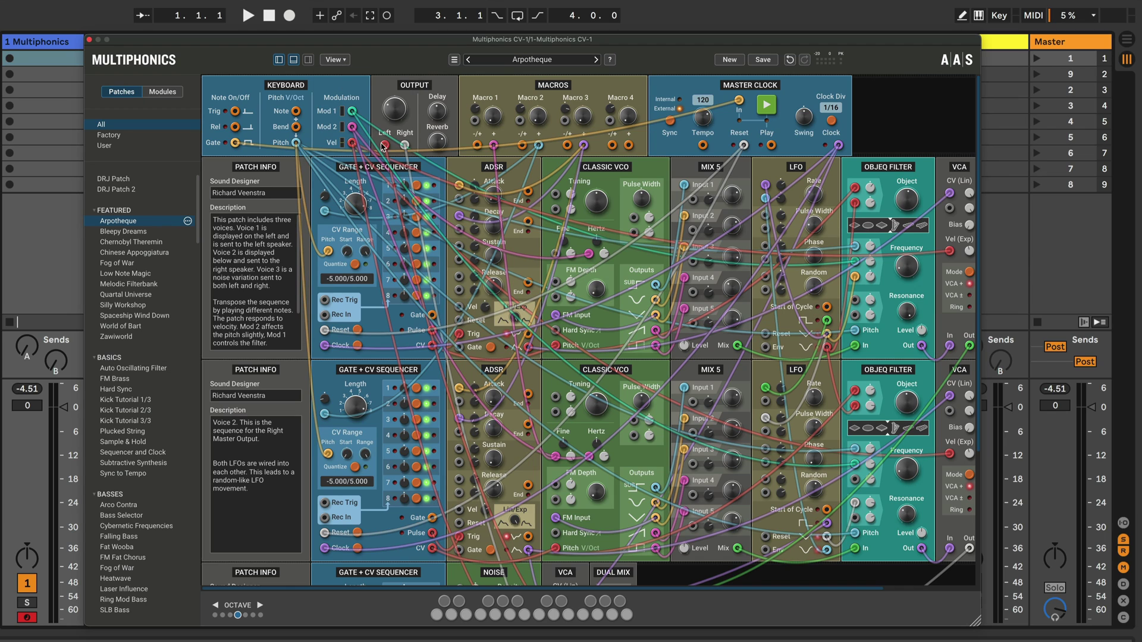
click(345, 60)
click(345, 179)
click(336, 62)
click(351, 189)
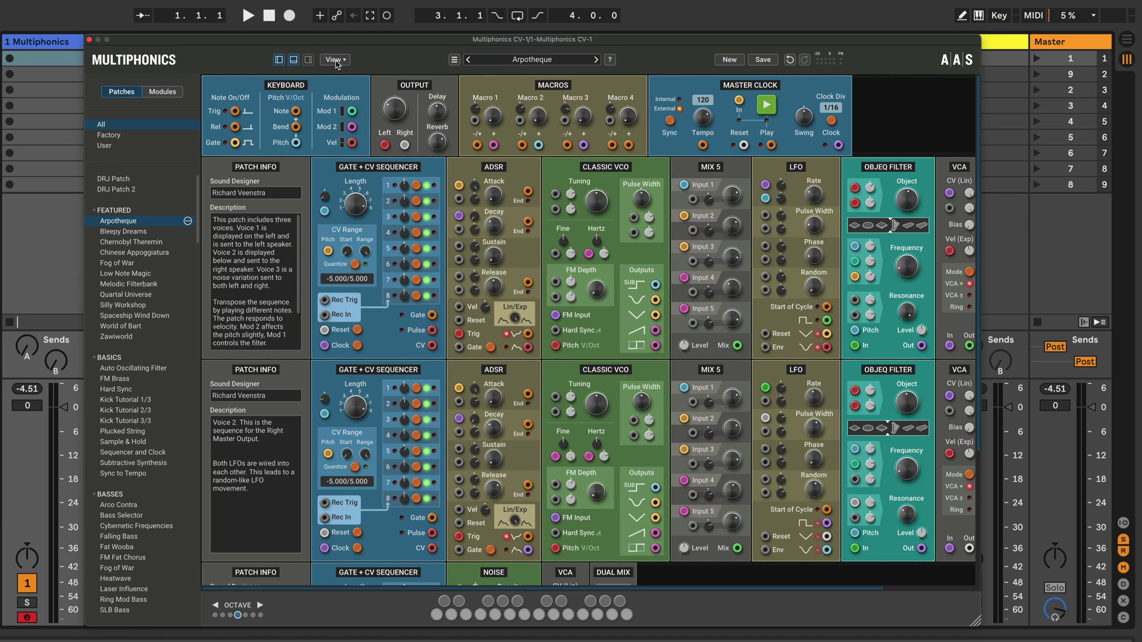
- Restore the cable opacity to 100% and start a new empty patch
mouse_move(461, 217)
mouse_move(685, 281)
mouse_move(684, 218)
mouse_move(738, 349)
click(335, 60)
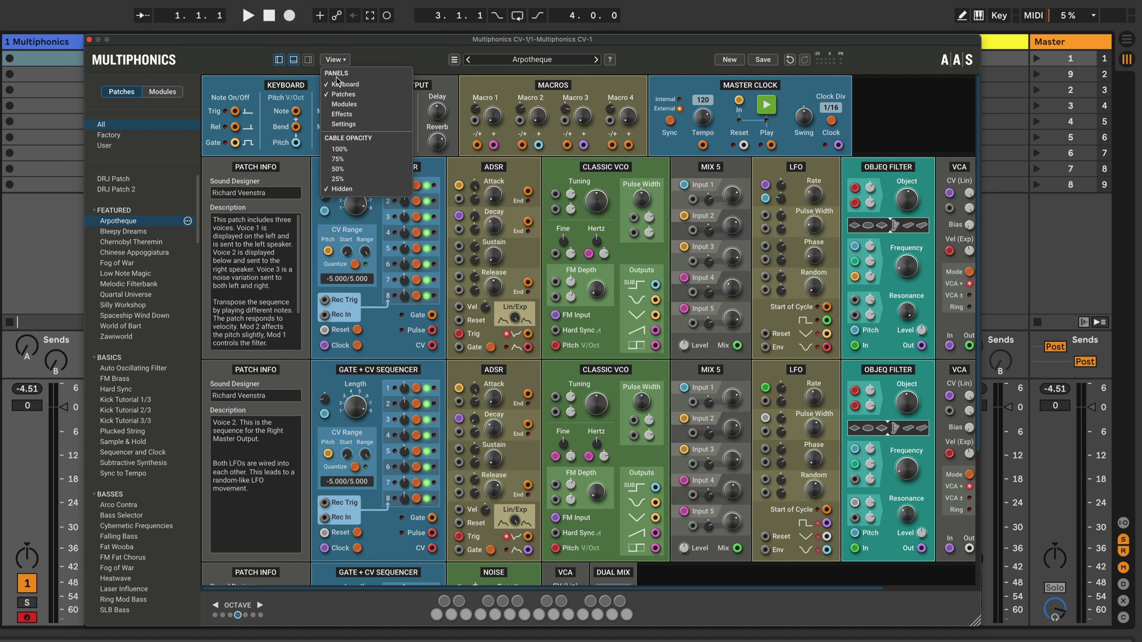
click(347, 149)
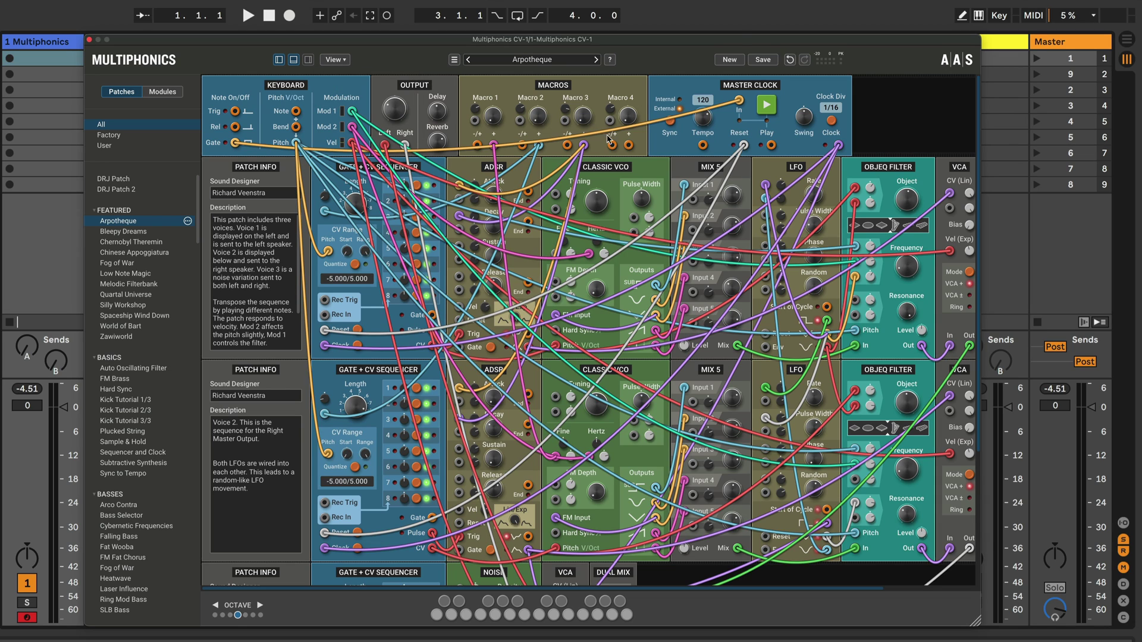
click(729, 60)
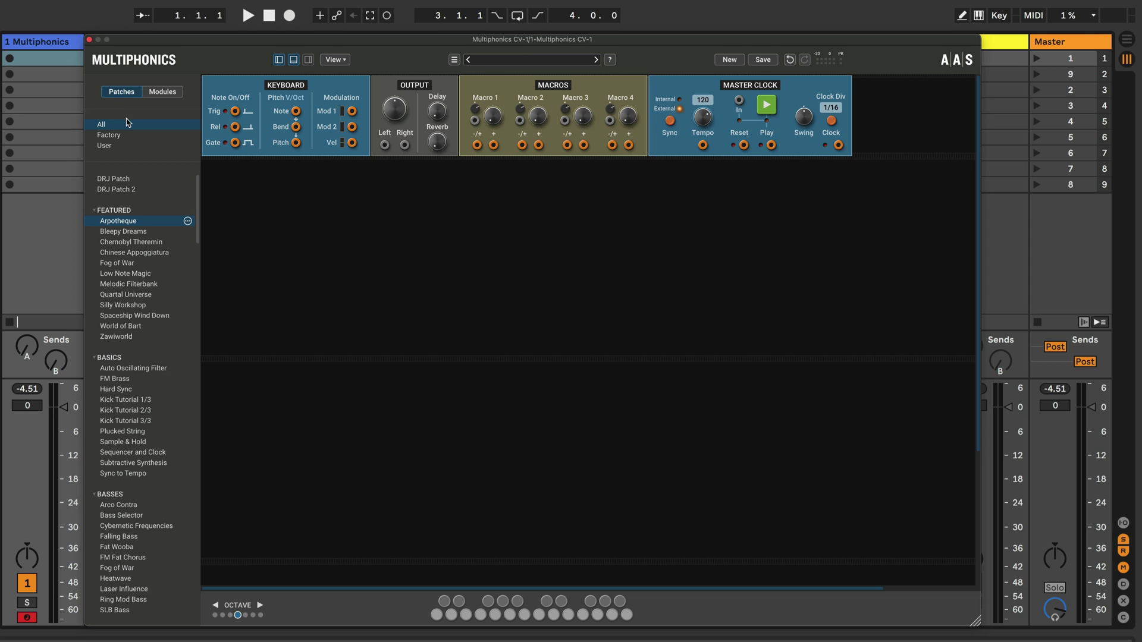
- Look at the module list, and browse the Factory, User and All categories of the patch list
click(164, 93)
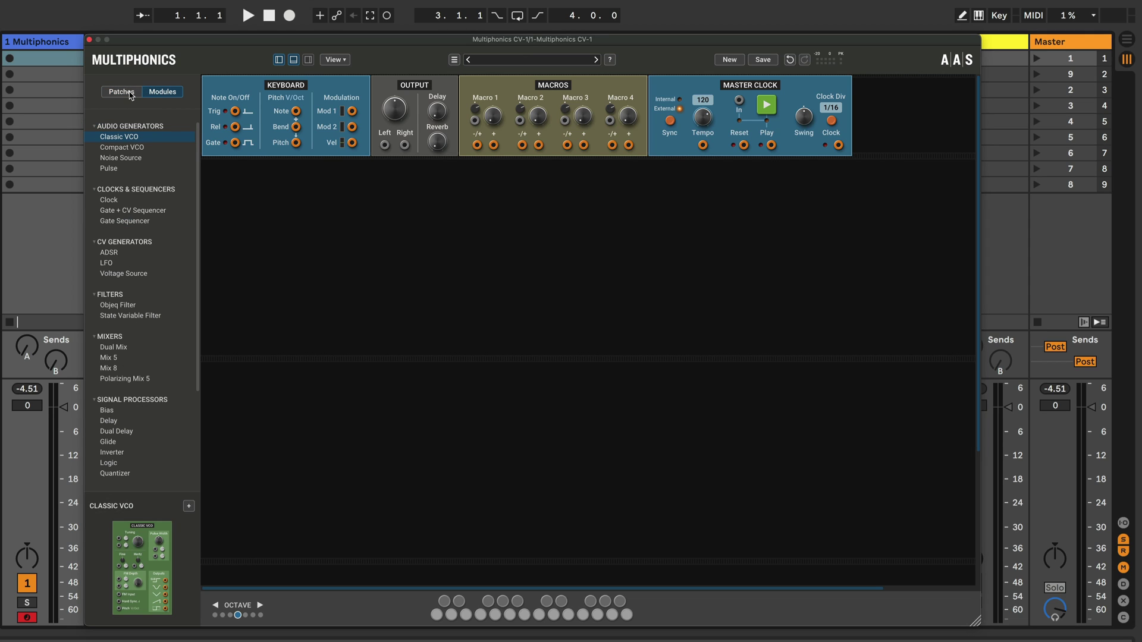
click(131, 94)
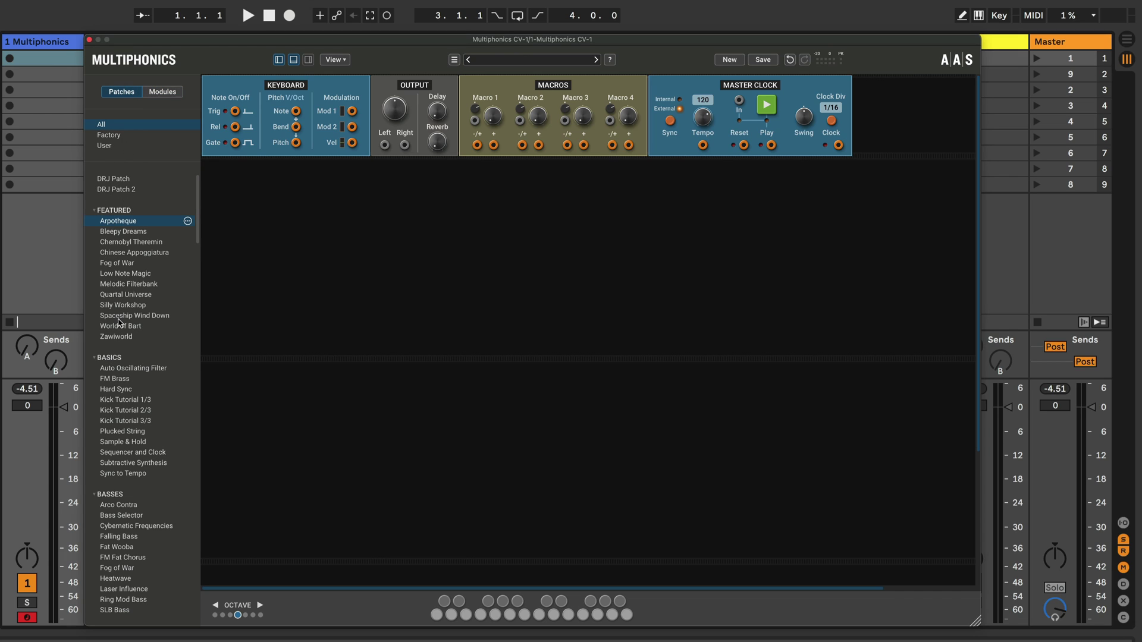
click(118, 138)
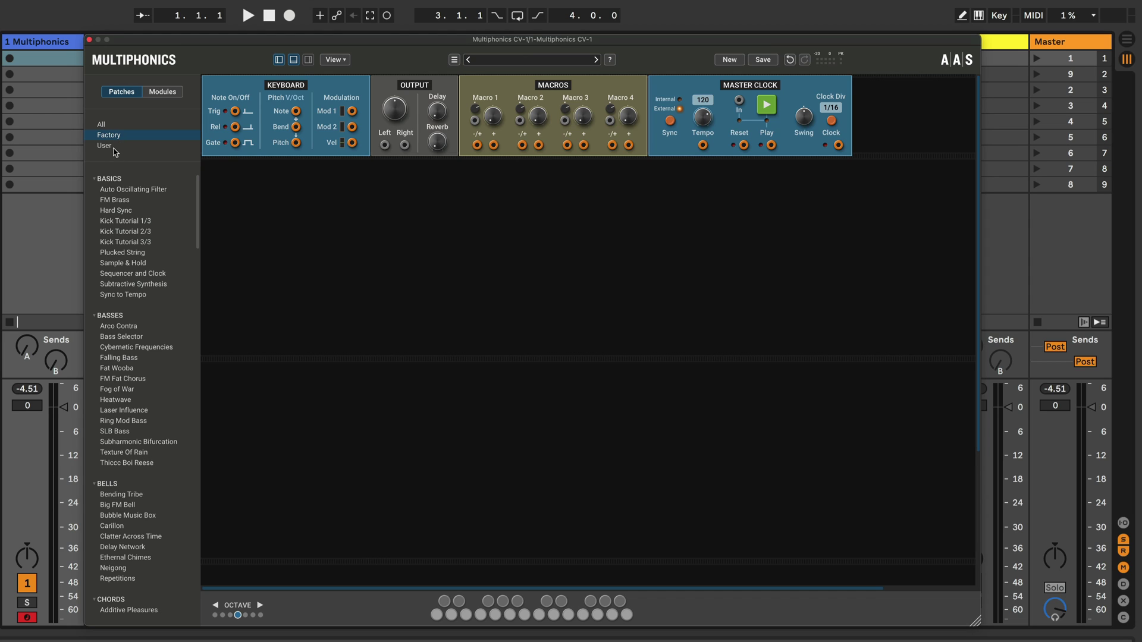
click(116, 147)
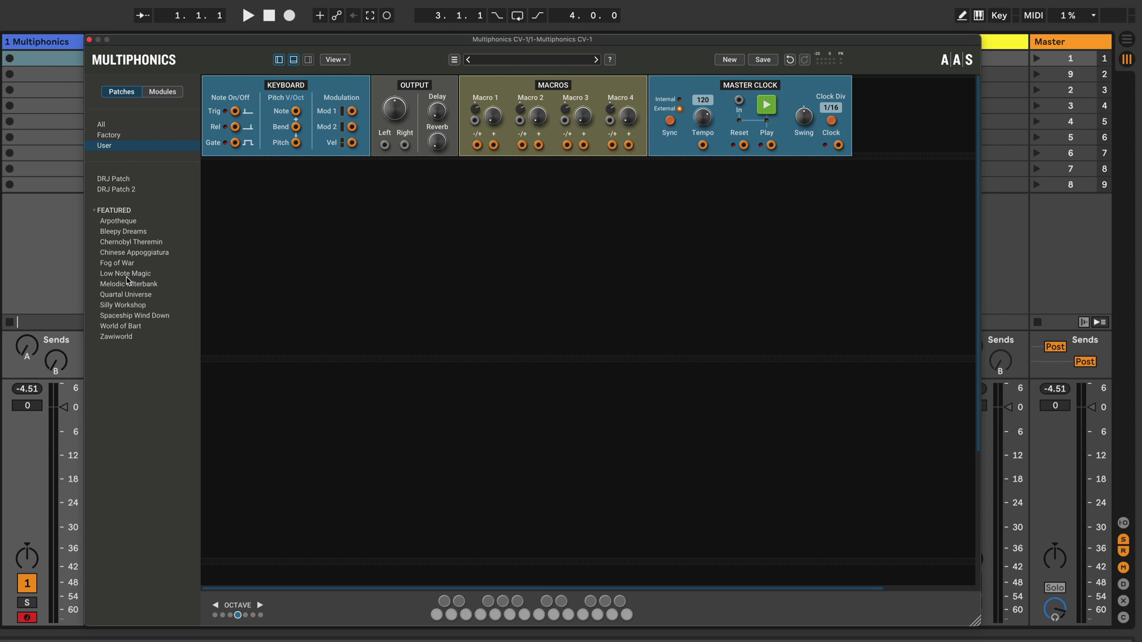
click(108, 124)
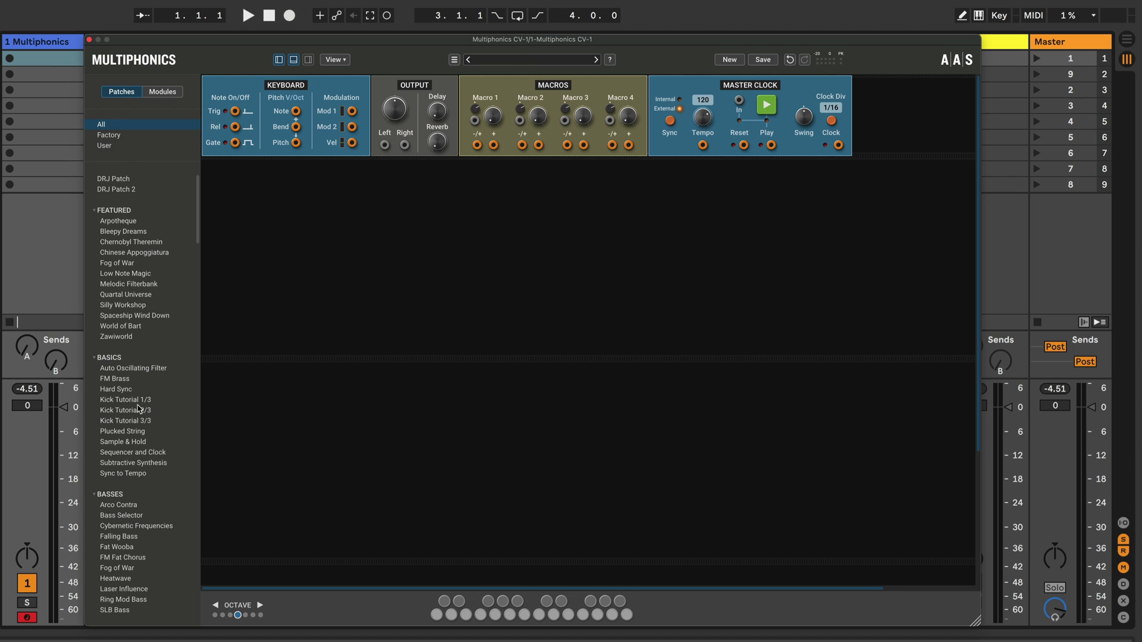
- Add two Clock modules side by side in the rack, and clear them by starting a new patch
click(161, 95)
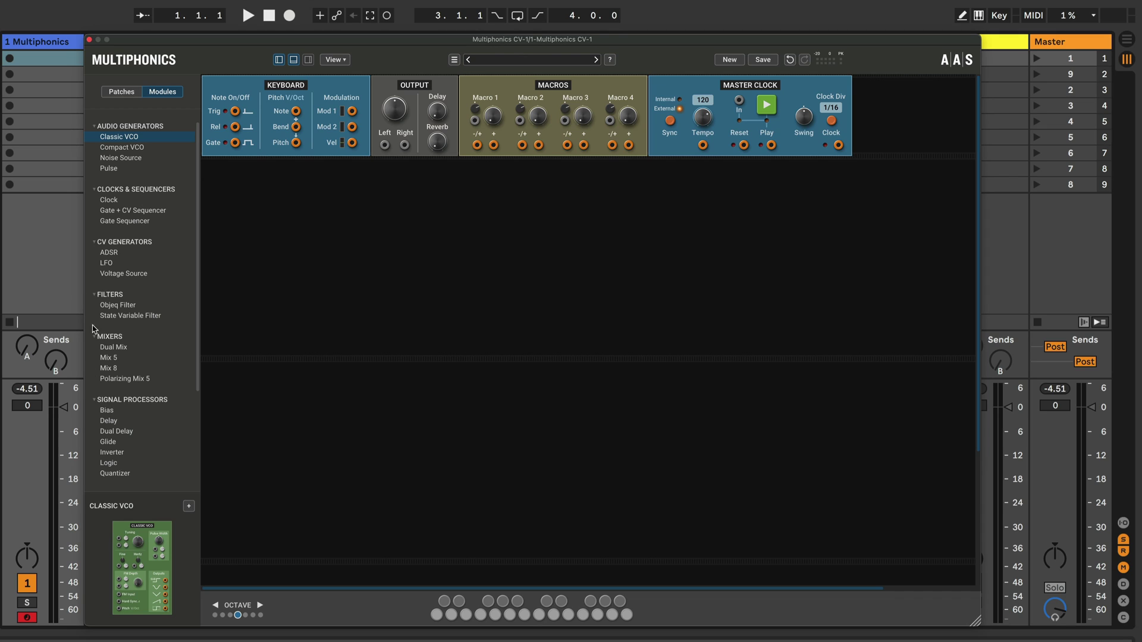
click(117, 203)
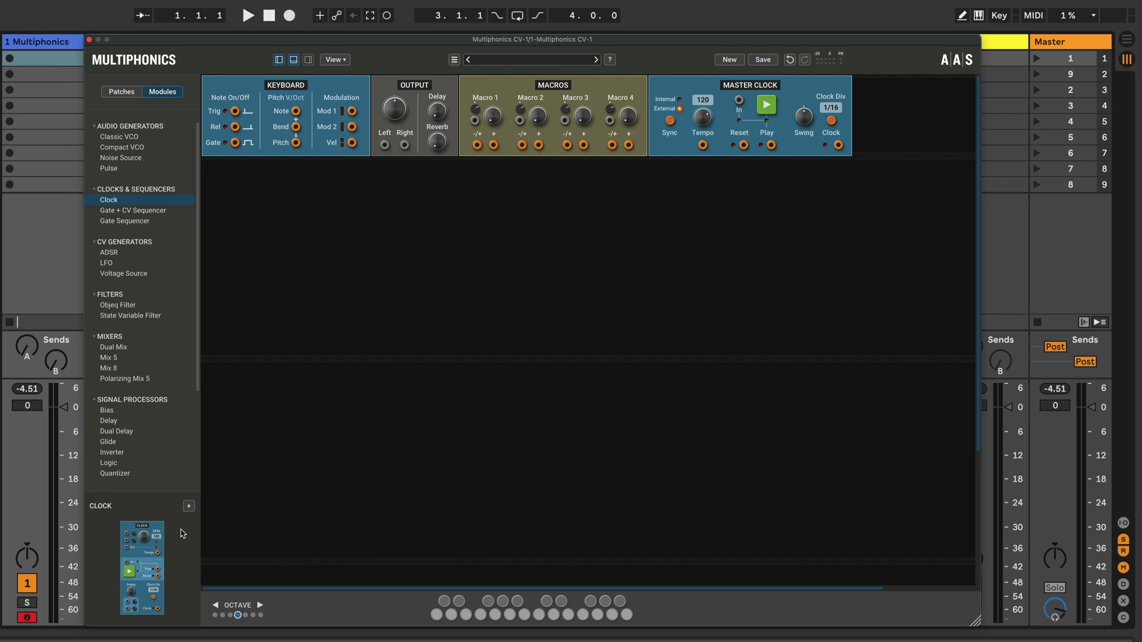
click(188, 506)
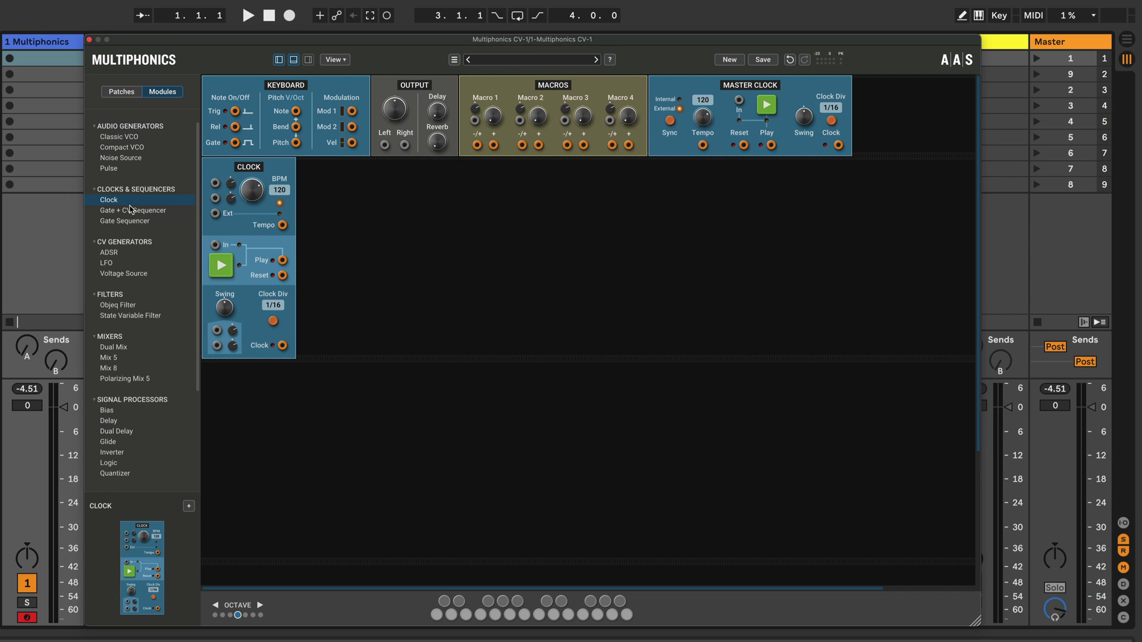
drag(115, 204, 343, 216)
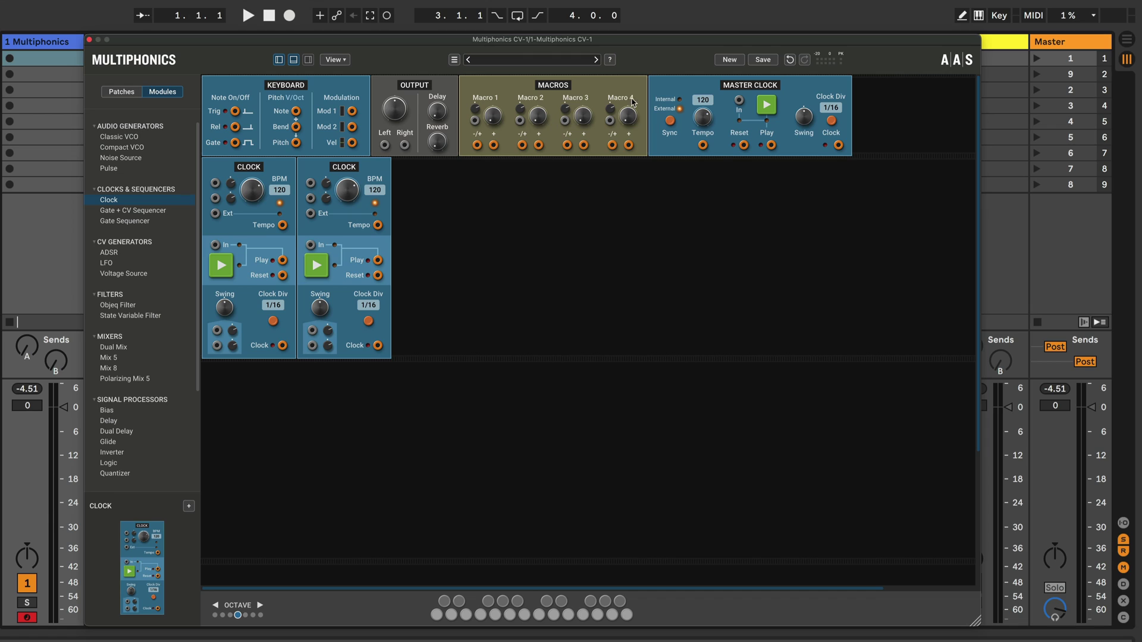
click(729, 59)
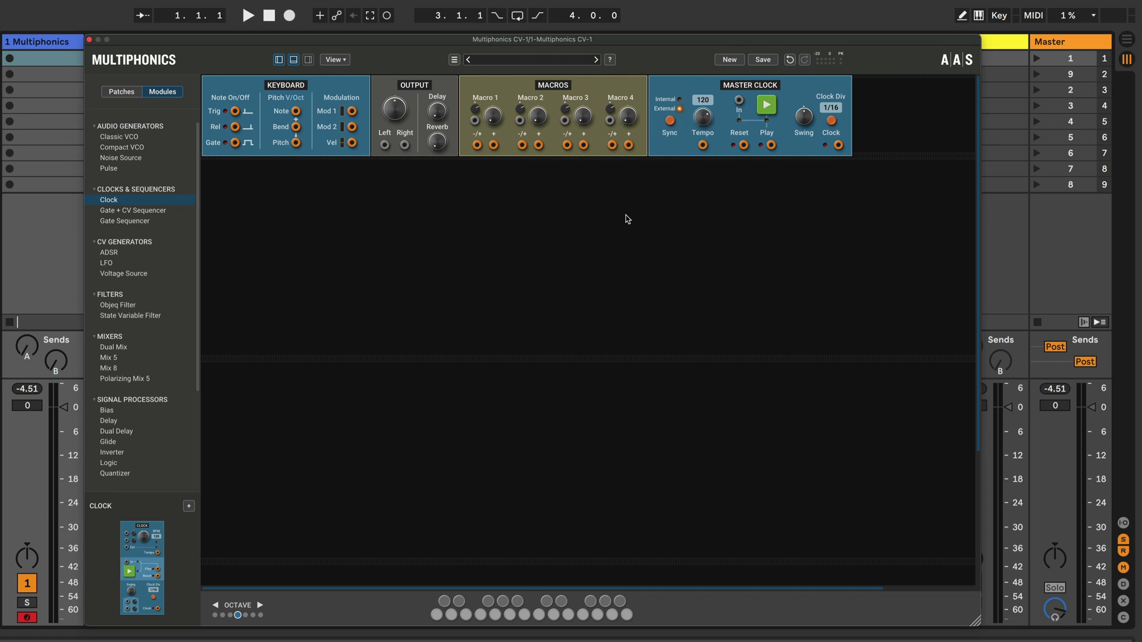
- Show the effects and settings section, and view the effects before returning to the MIDI settings
click(308, 59)
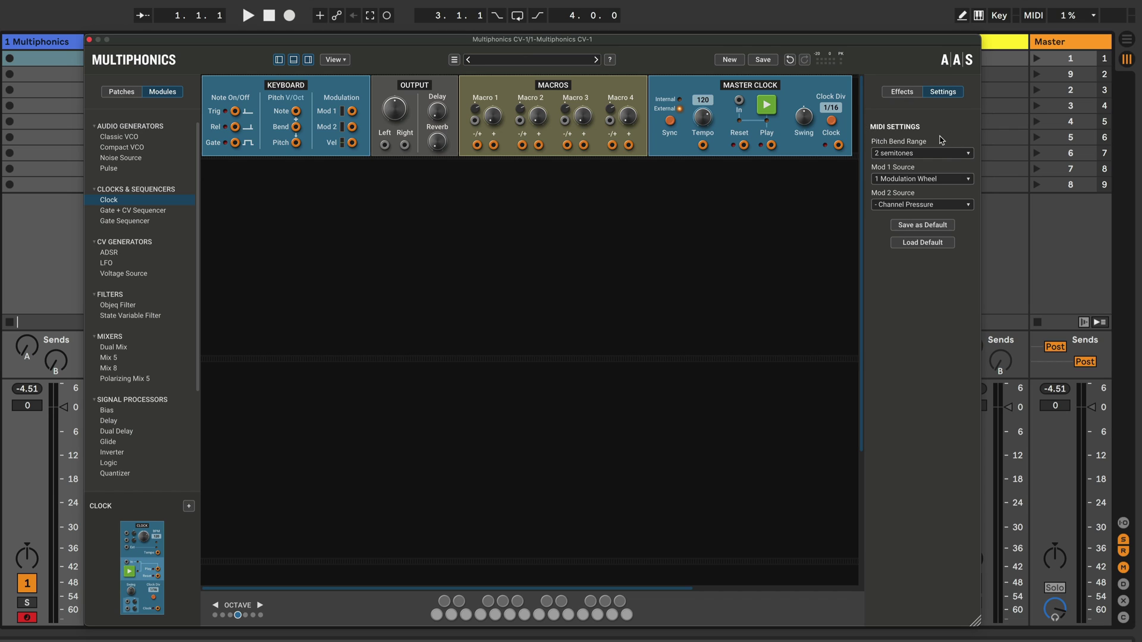
click(903, 93)
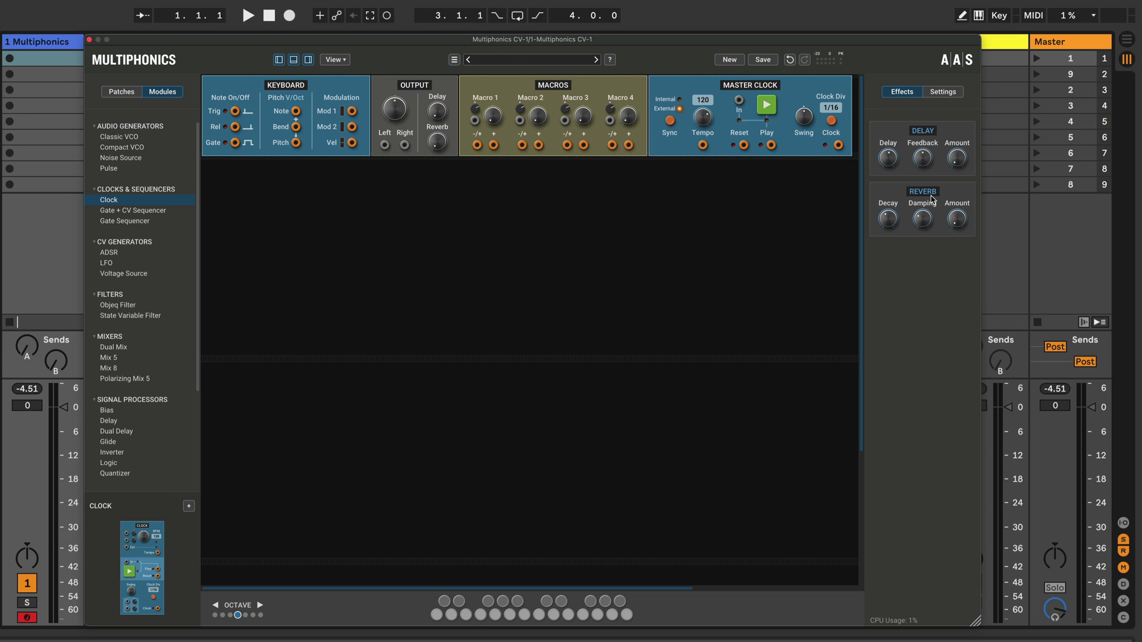
click(946, 94)
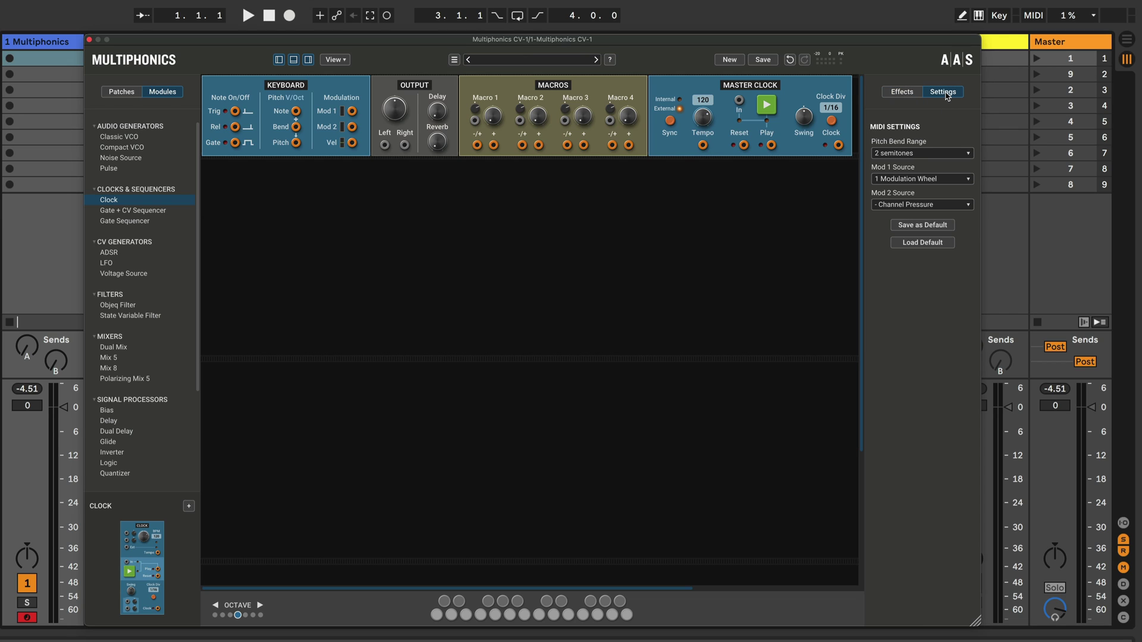
- Examine the available options for Pitch Bend Range, Mod 1 Source and Mod 2 Source without changing them
click(910, 156)
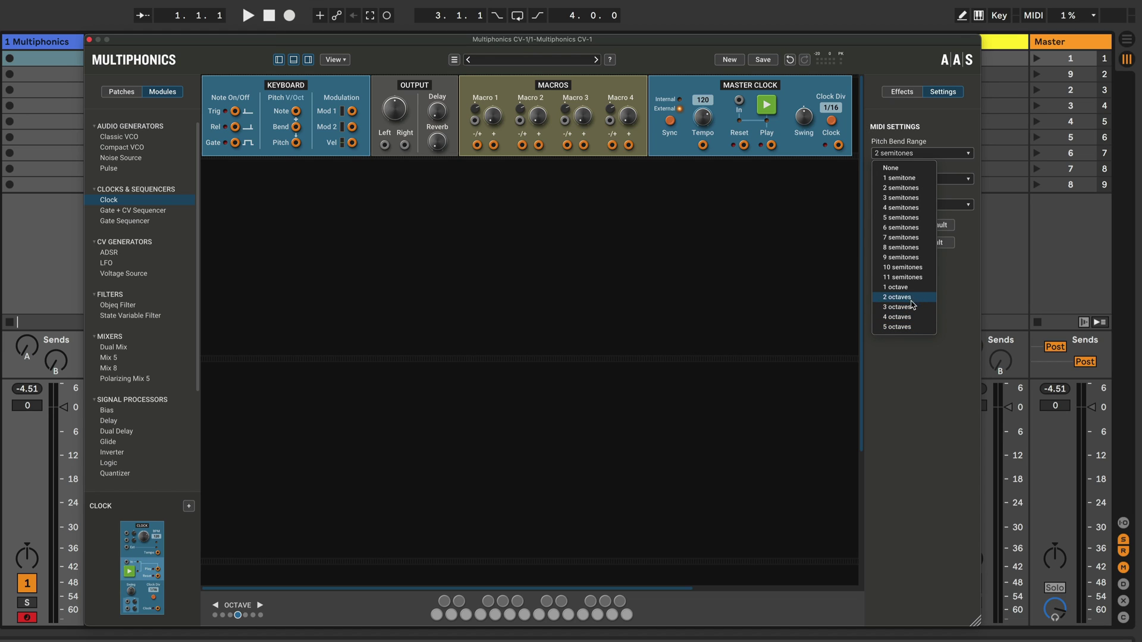
click(962, 196)
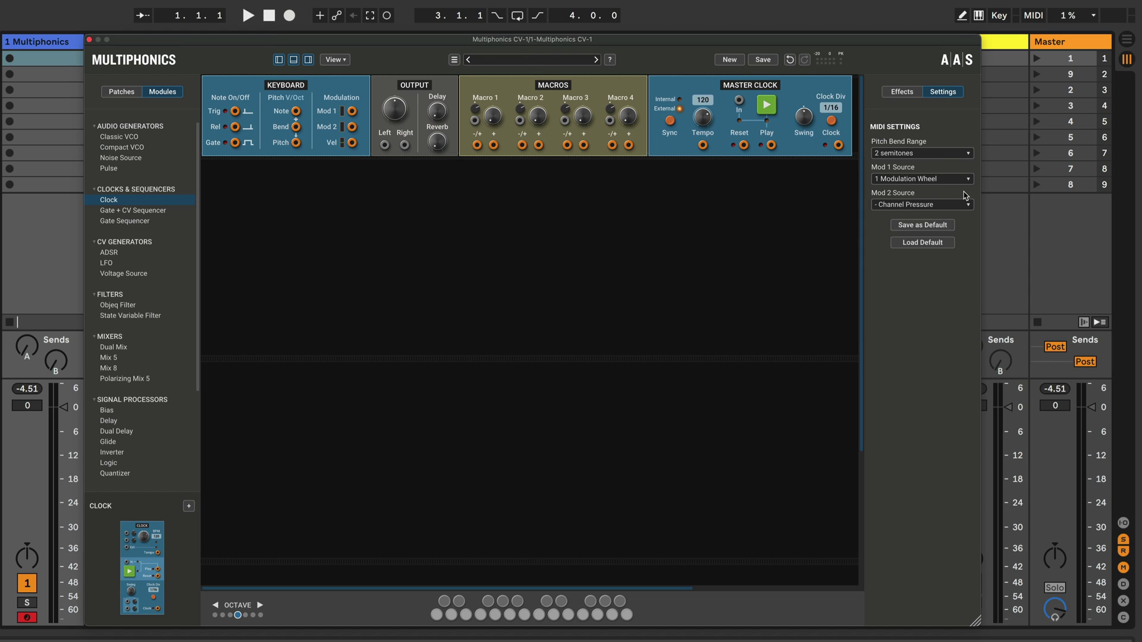
click(926, 181)
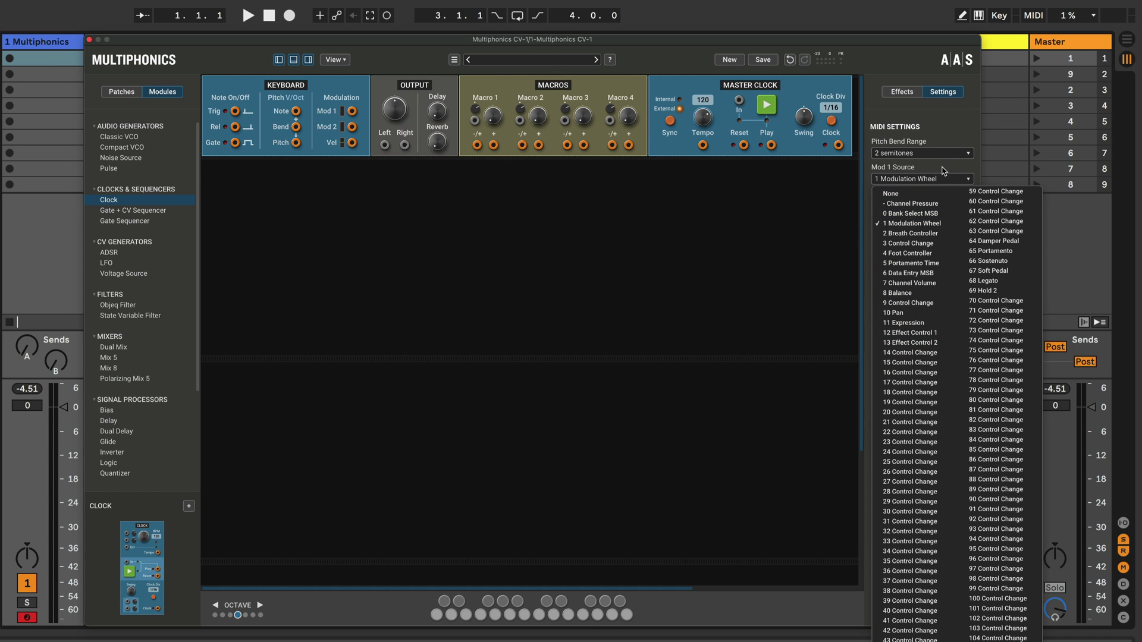
click(942, 171)
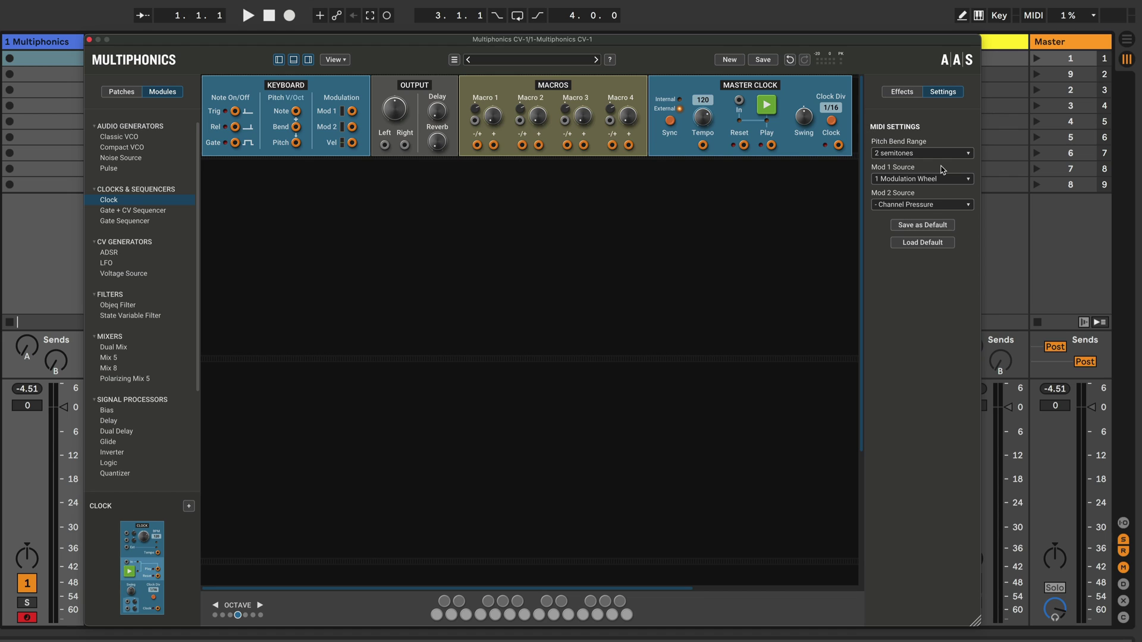
click(927, 205)
click(921, 194)
click(915, 181)
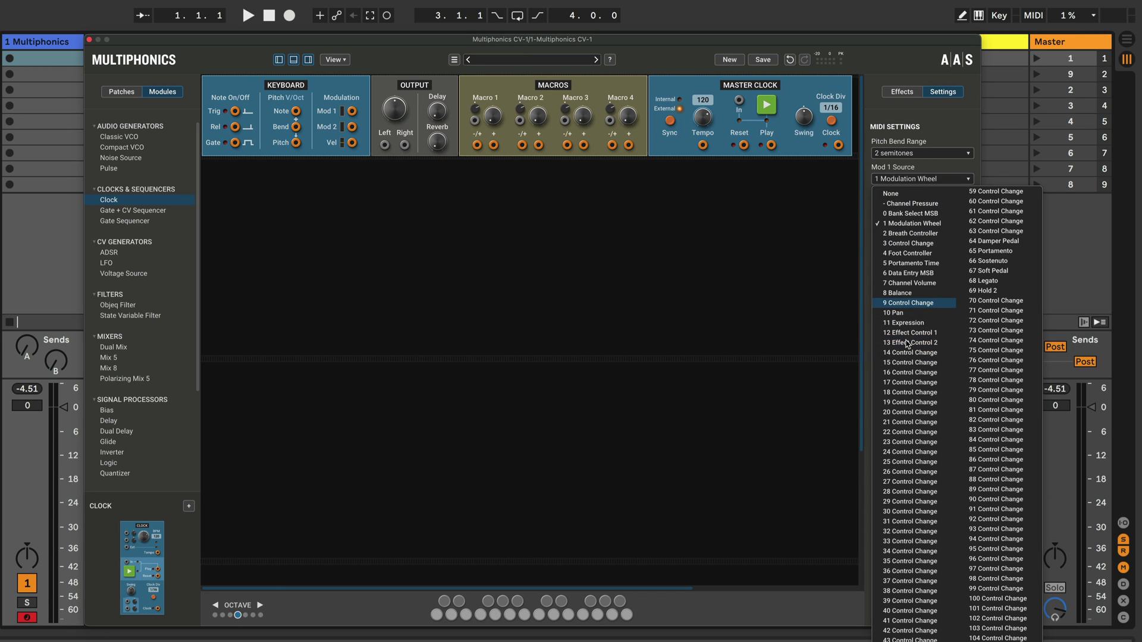
click(942, 131)
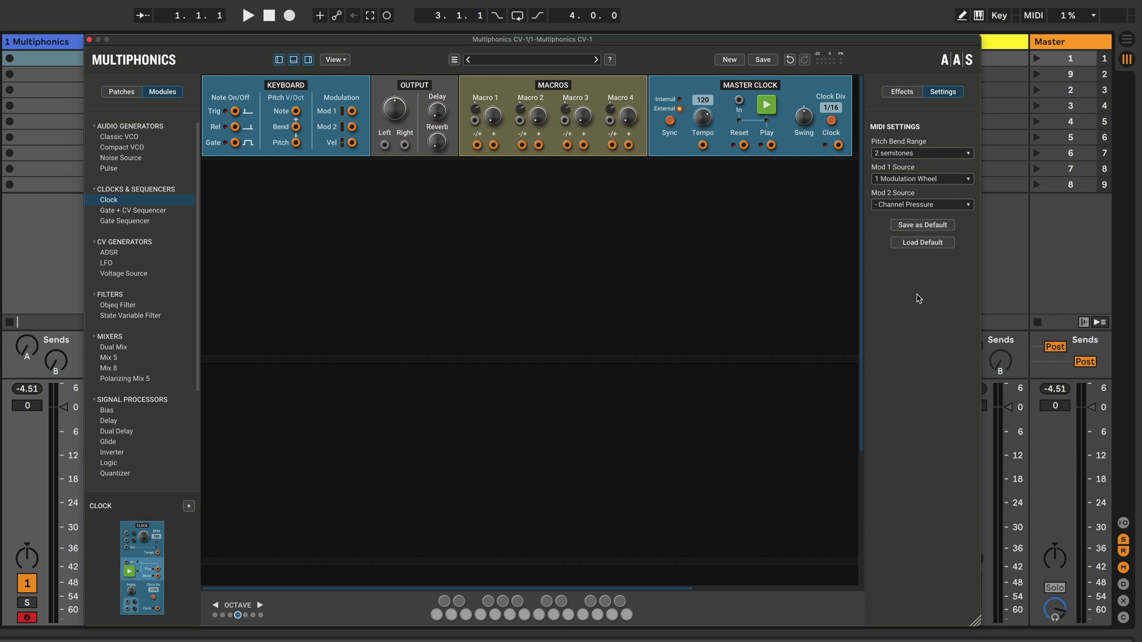
- Hide the effects and settings section, and add an ADSR module to the first row of the rack
click(309, 60)
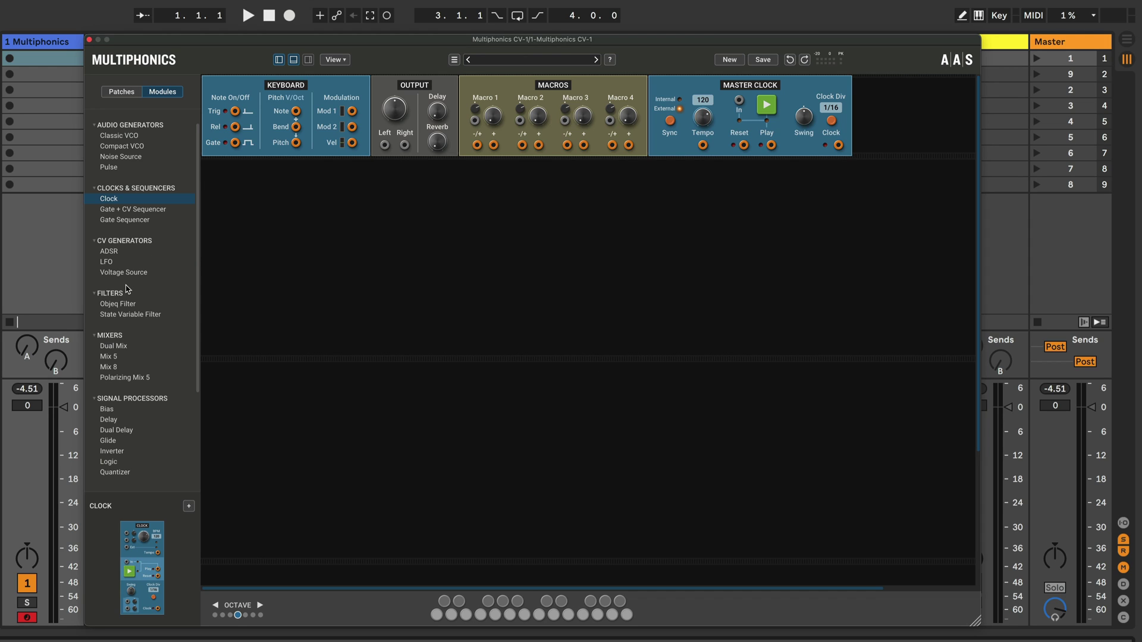
click(109, 251)
drag(110, 252, 273, 251)
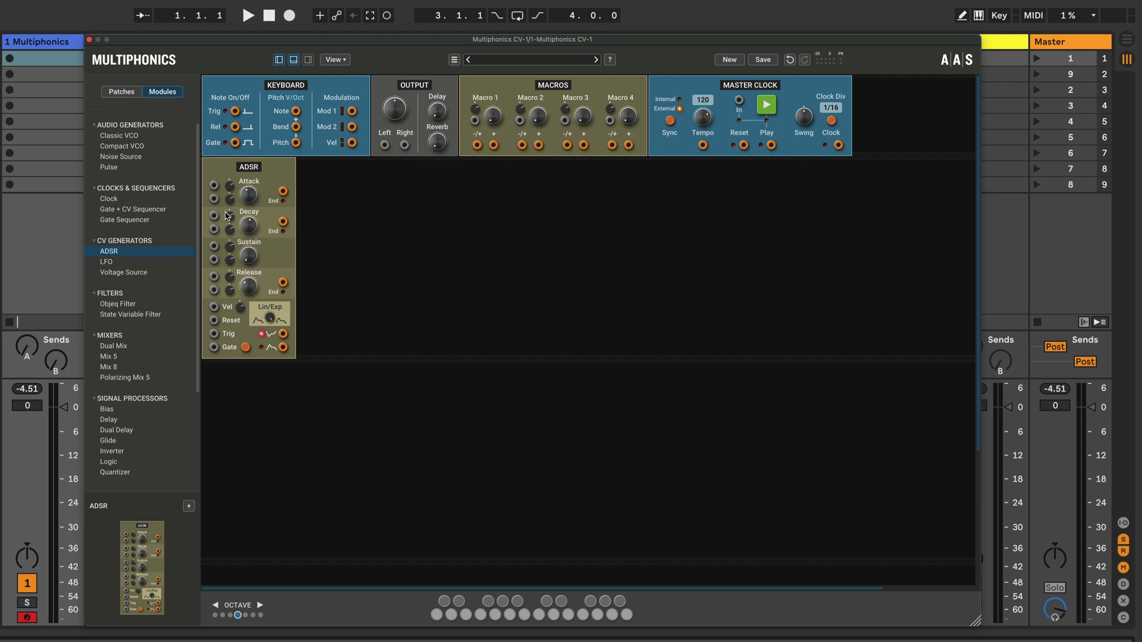
- Open the online help for the ADSR module in the rack
right_click(250, 170)
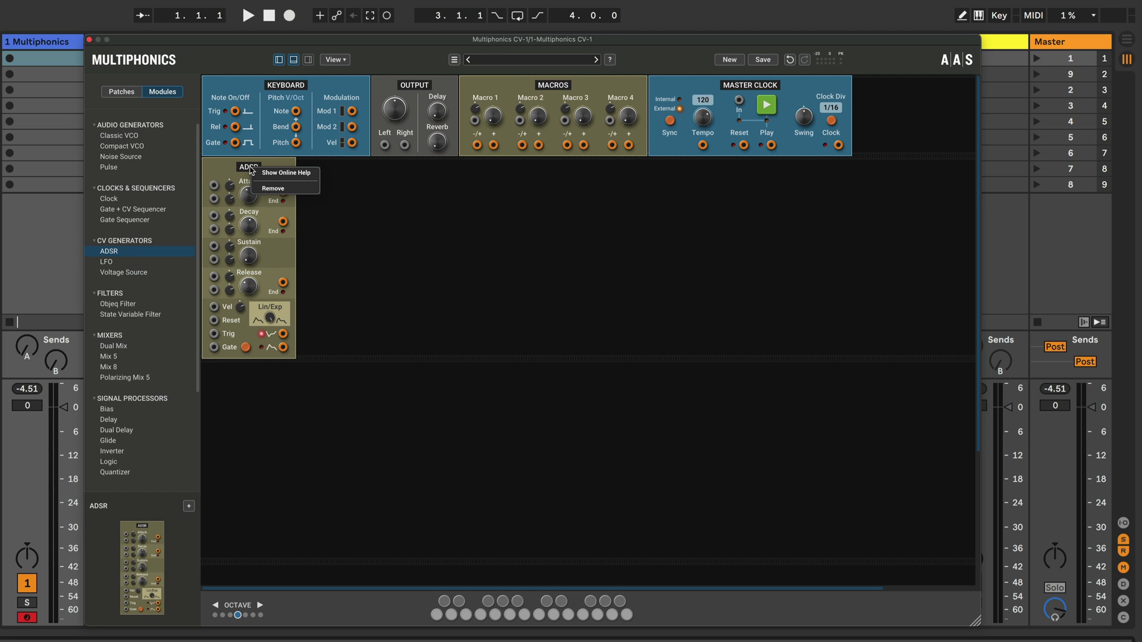
click(294, 173)
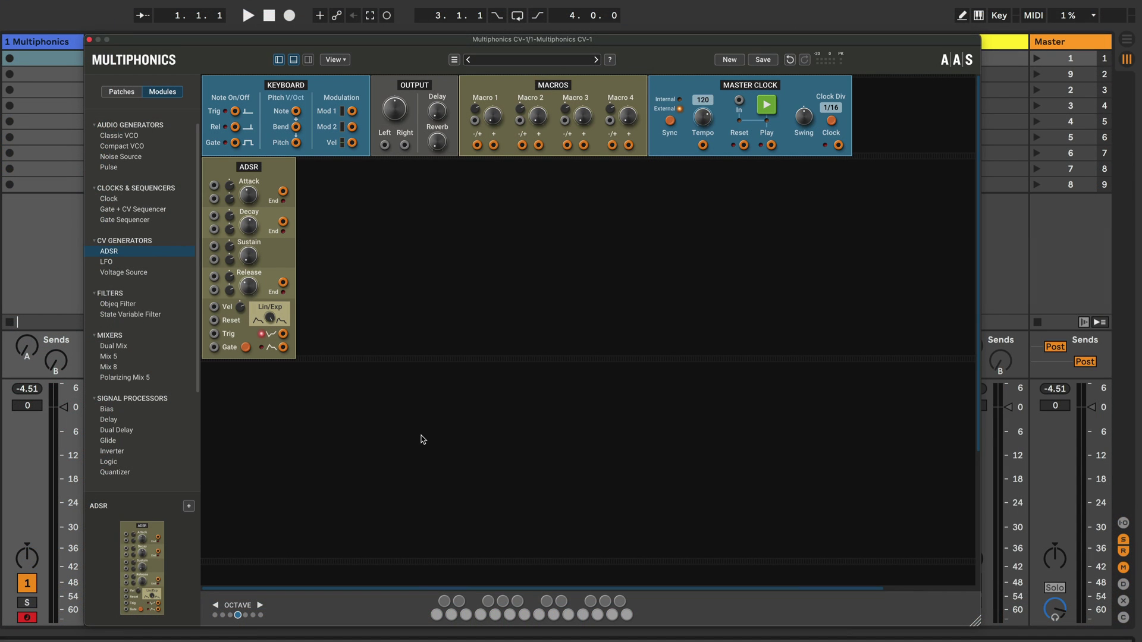
- Remove the ADSR module from the rack, and undo the removal
right_click(240, 169)
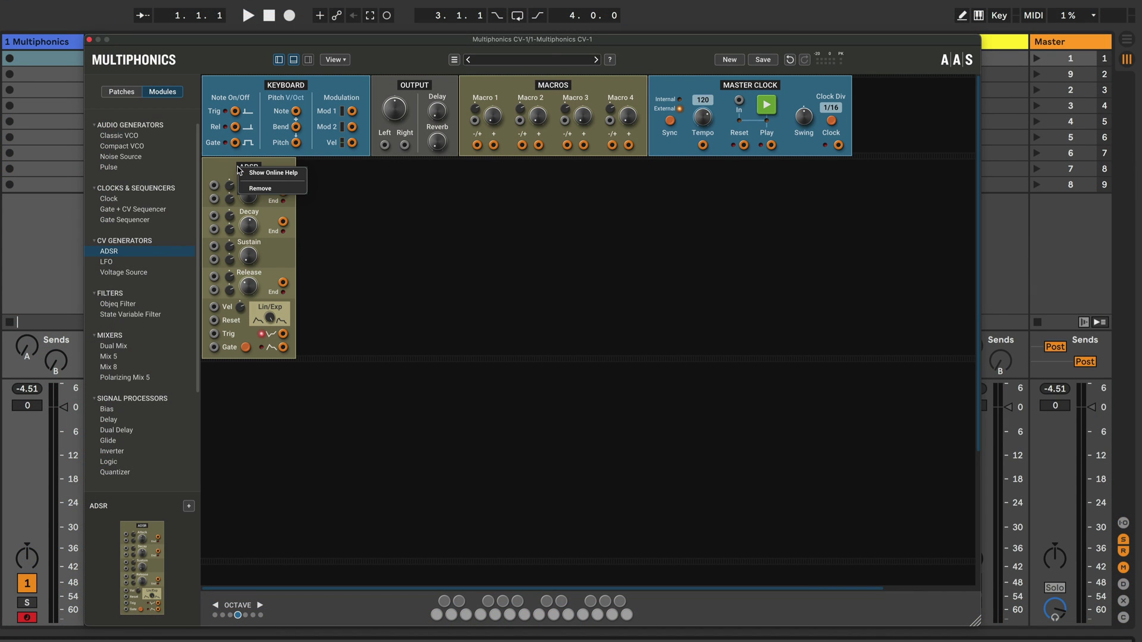
click(260, 189)
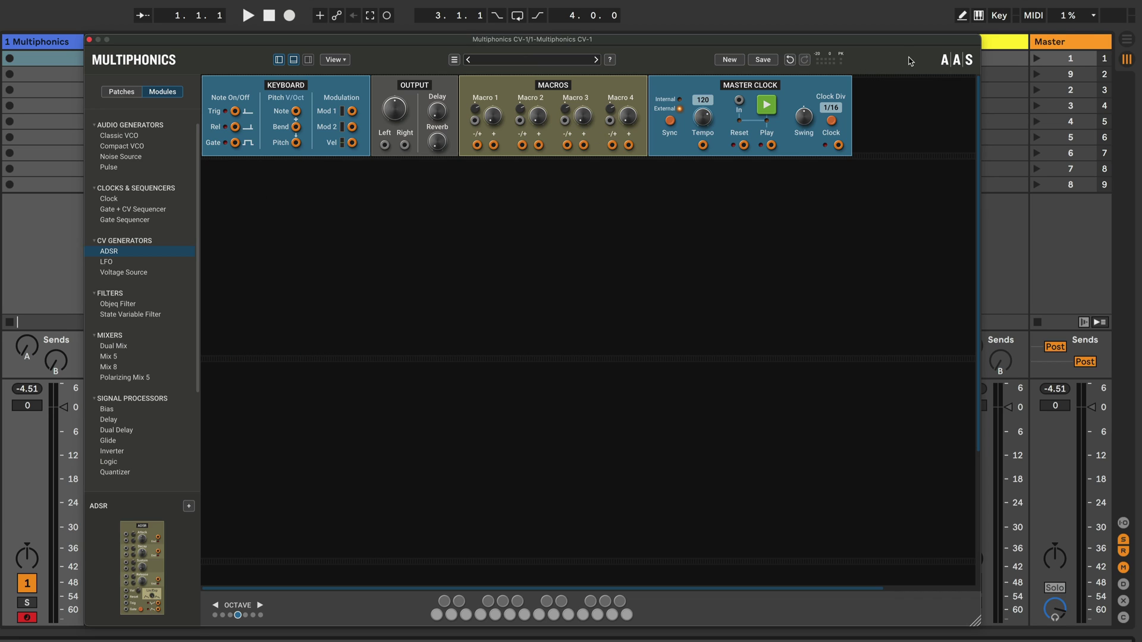
click(790, 60)
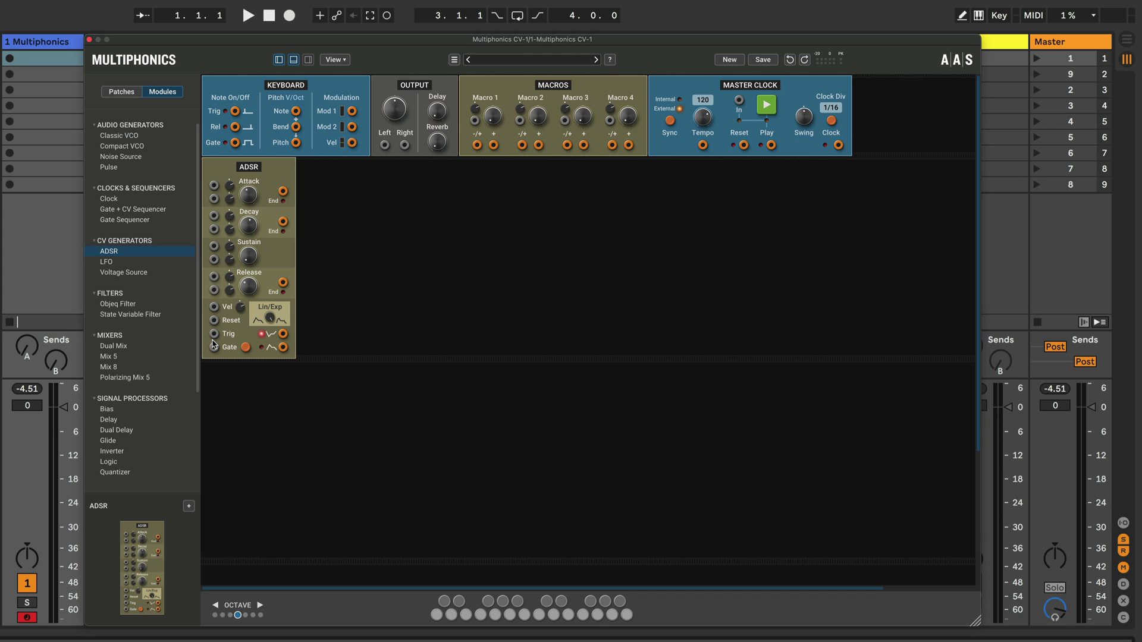
- Adjust the ADSR's first Attack modulation amount, and fine-tune the Attack time around 0.44 s
click(229, 185)
drag(230, 186, 230, 241)
click(248, 194)
drag(248, 194, 248, 185)
key(shift)
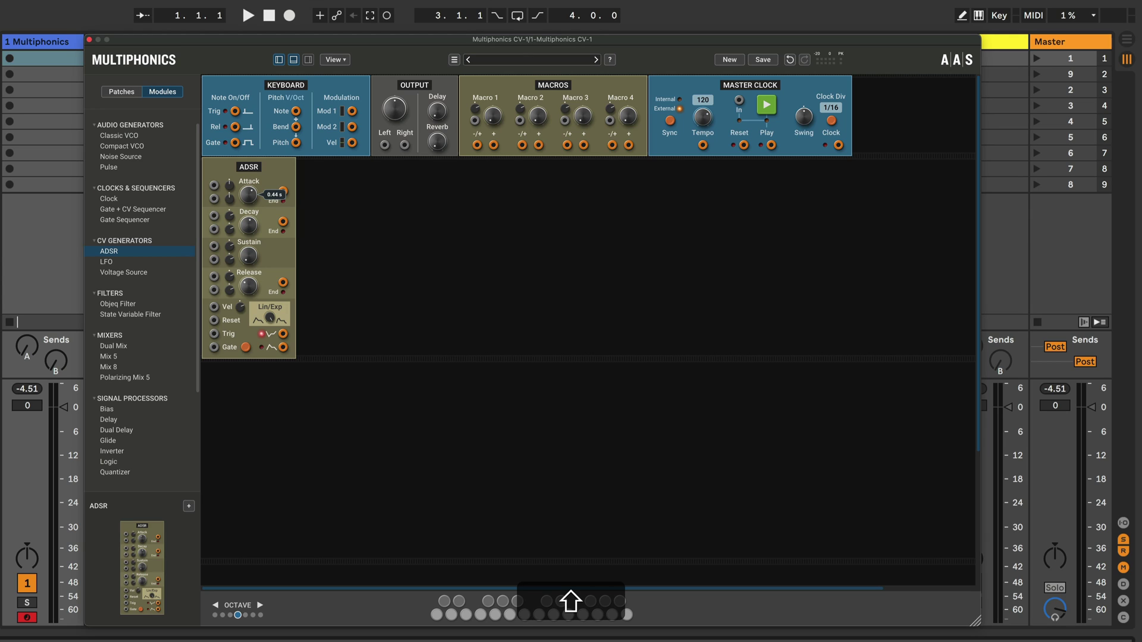
drag(248, 195, 241, 207)
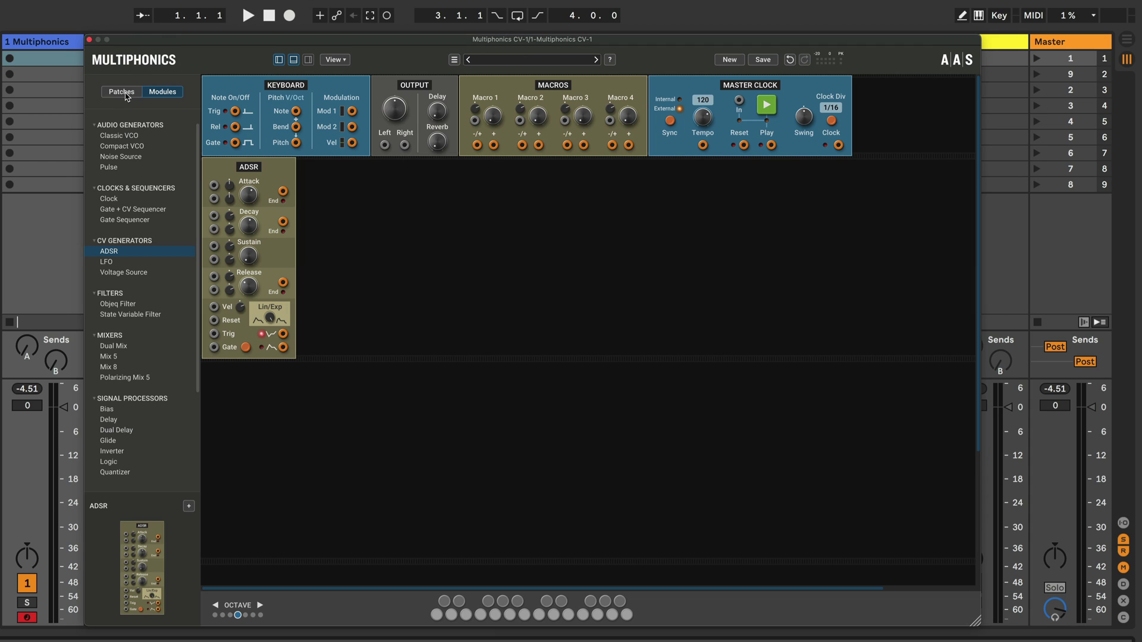
- Hide and show the browser section again, and view its Patches and Modules lists
click(278, 60)
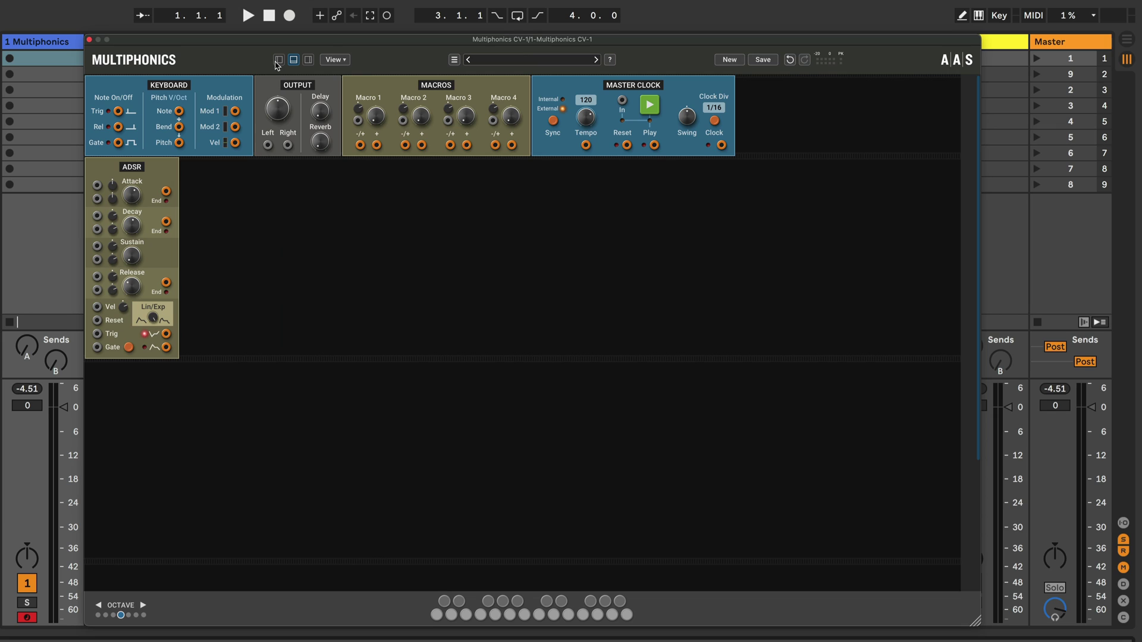
click(278, 60)
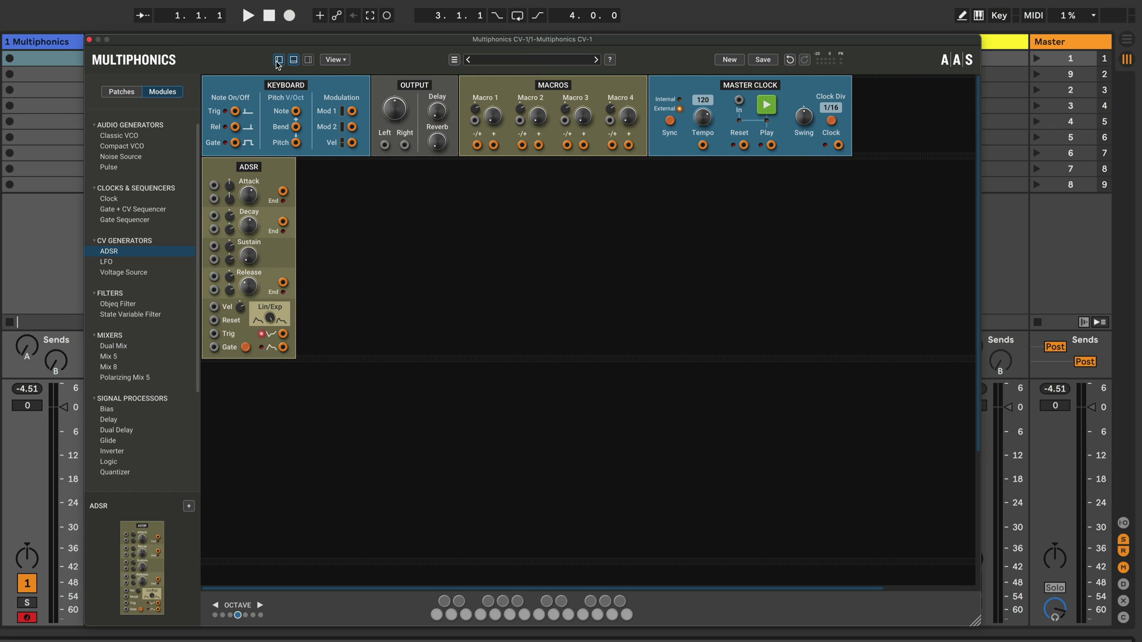
click(123, 93)
click(162, 92)
click(132, 95)
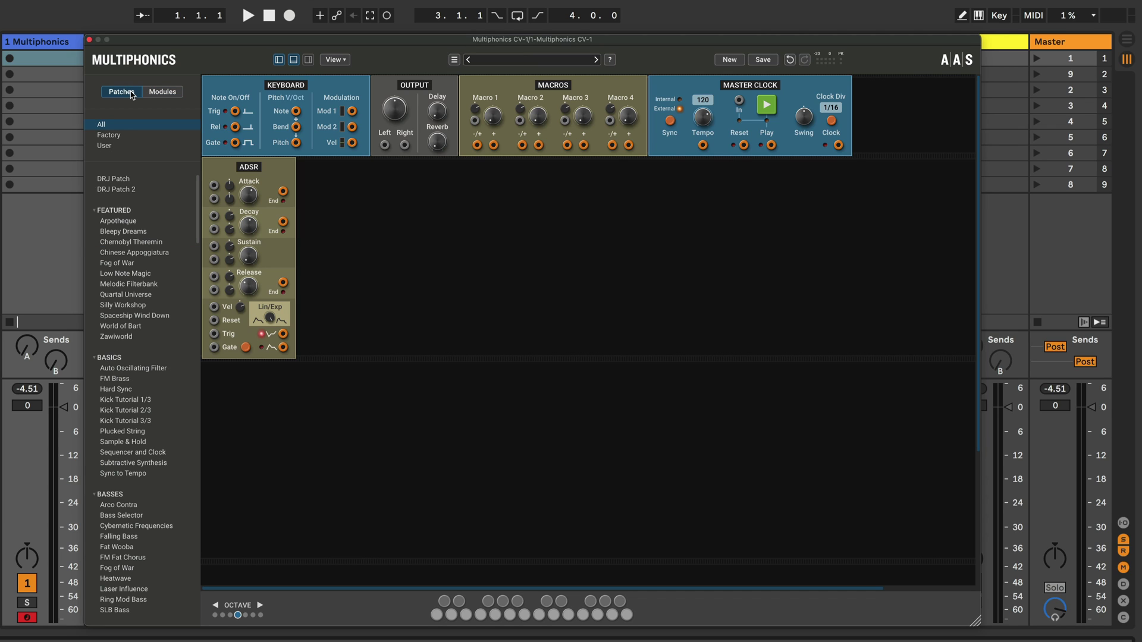
click(277, 61)
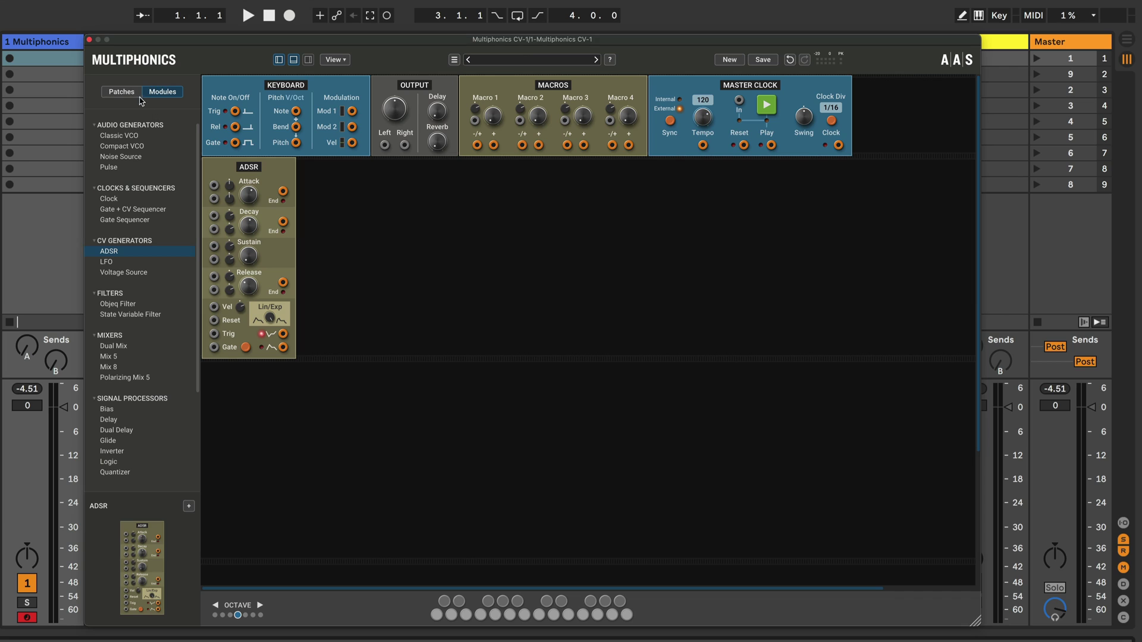
click(120, 94)
- Add a Classic VCO to the second row, another beside the ADSR in the first row, and a third in the second row
drag(119, 136, 277, 421)
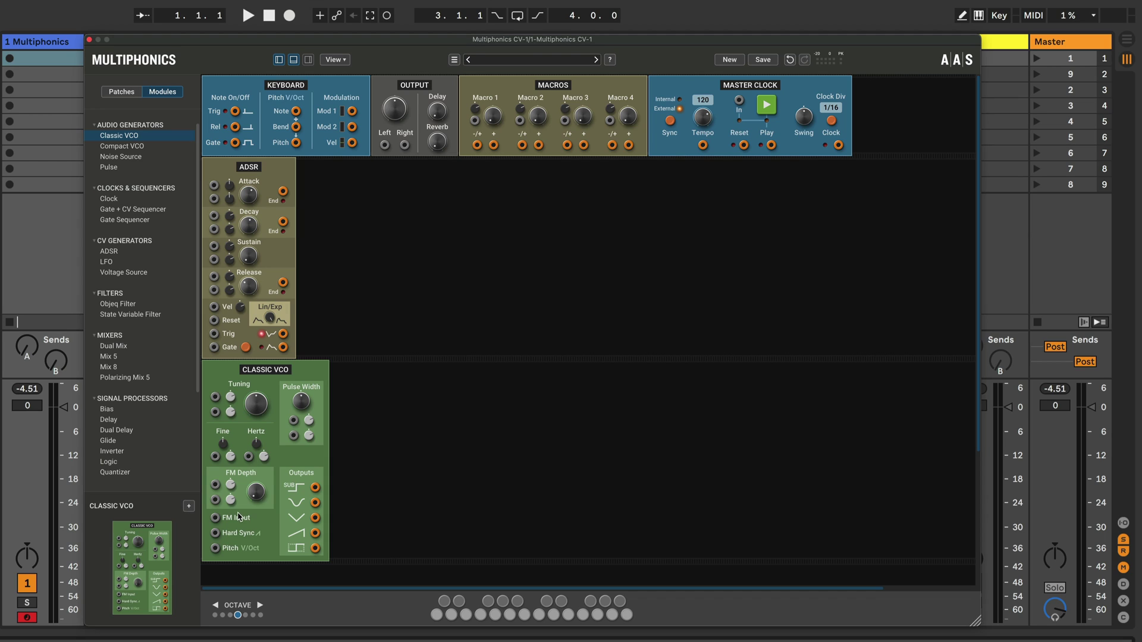
click(505, 262)
click(495, 240)
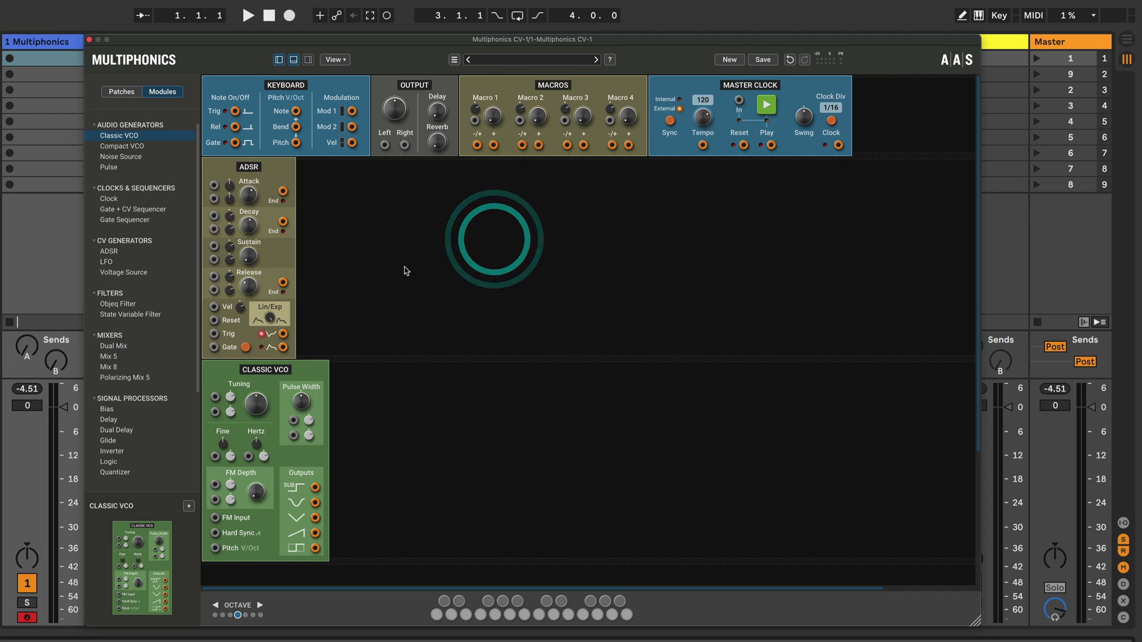
click(188, 508)
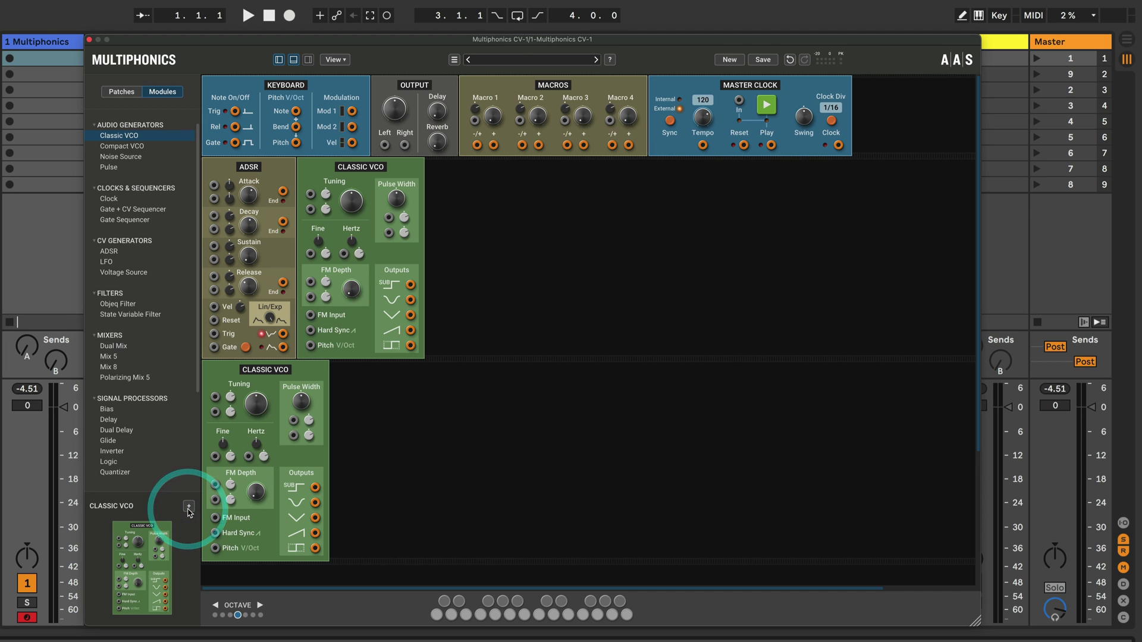
click(578, 501)
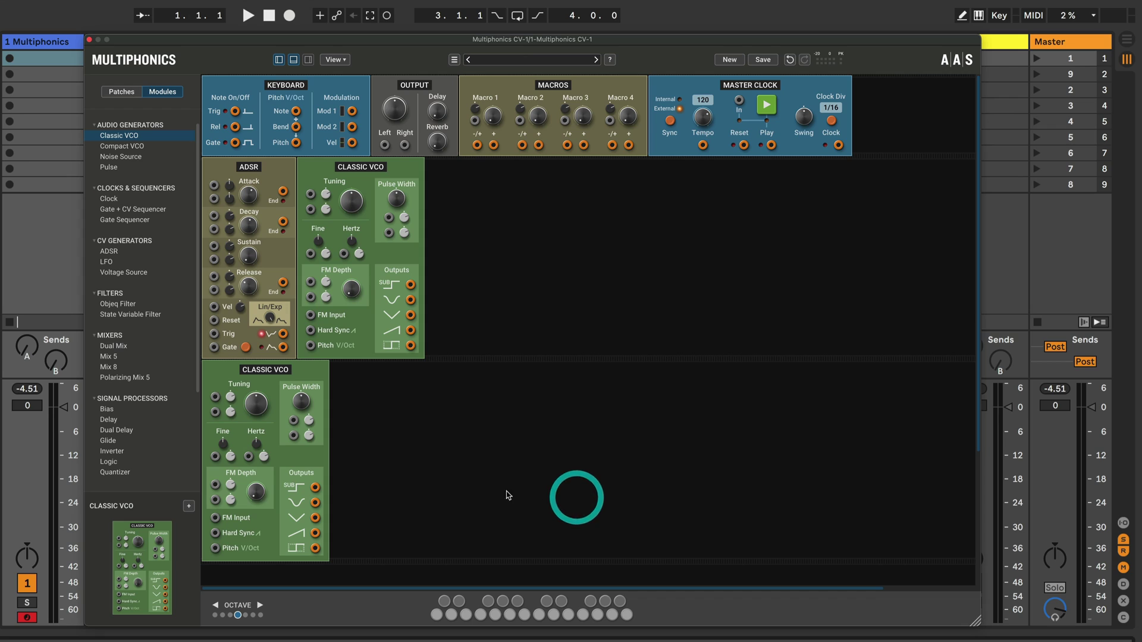
click(188, 506)
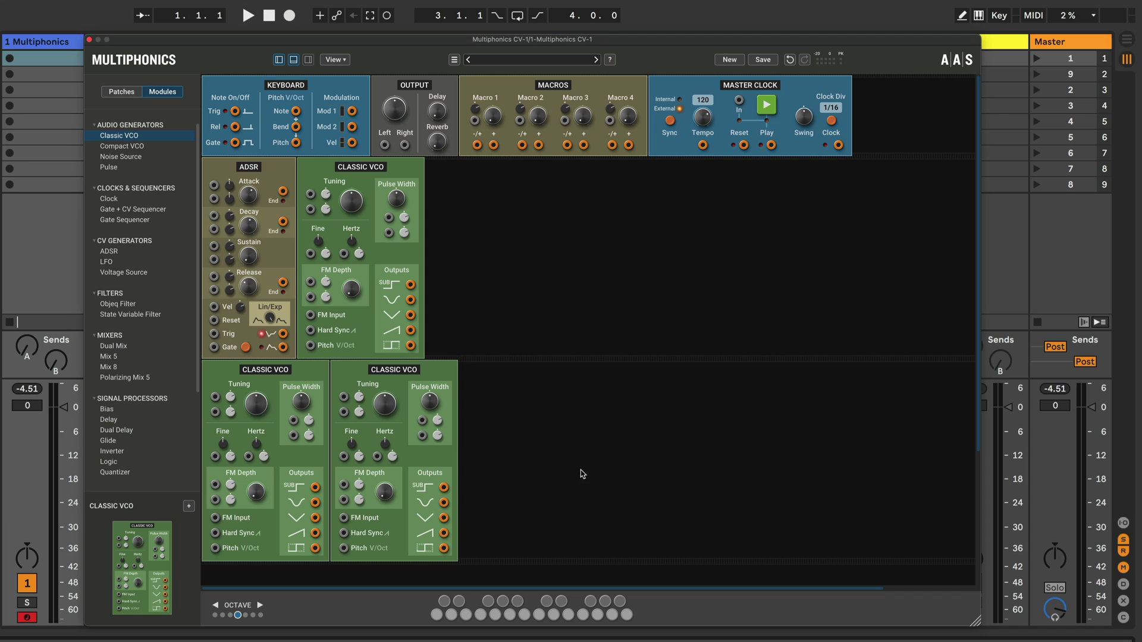
- Move both second-row Classic VCOs to the end of the first row, and remove those two from the rack
drag(395, 373, 500, 234)
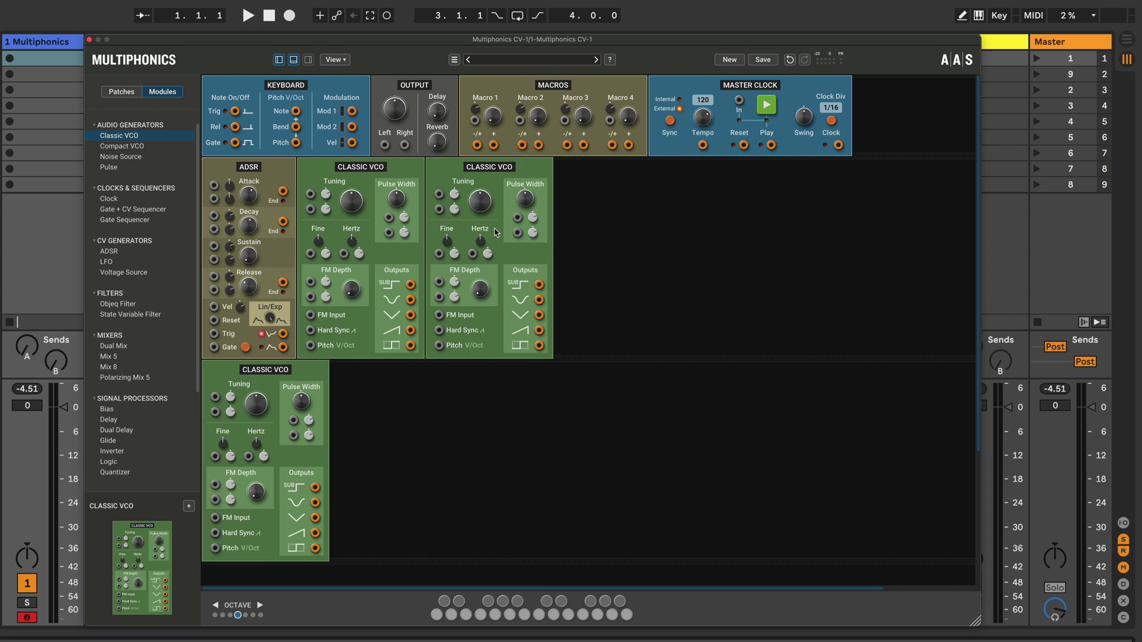
drag(280, 387, 677, 266)
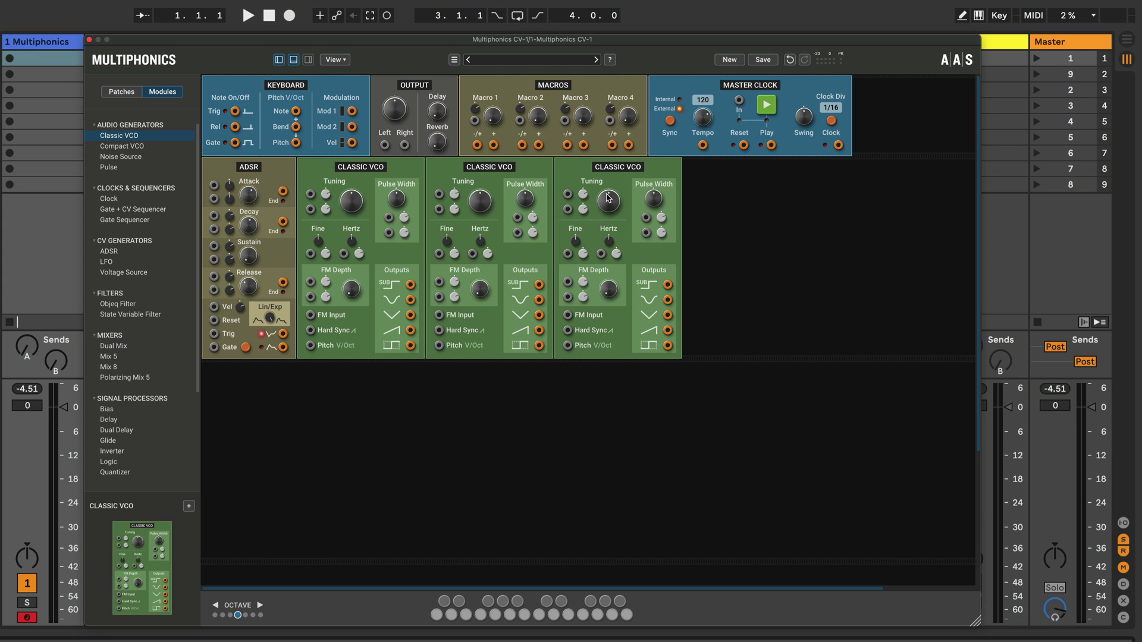
right_click(620, 170)
click(579, 191)
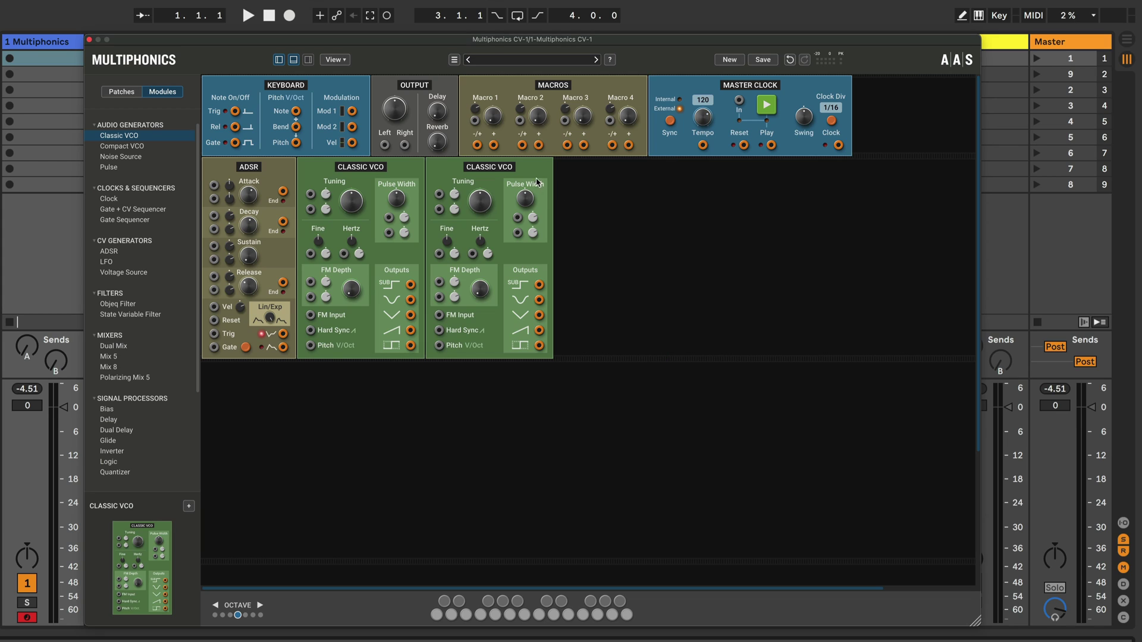
right_click(516, 171)
click(469, 191)
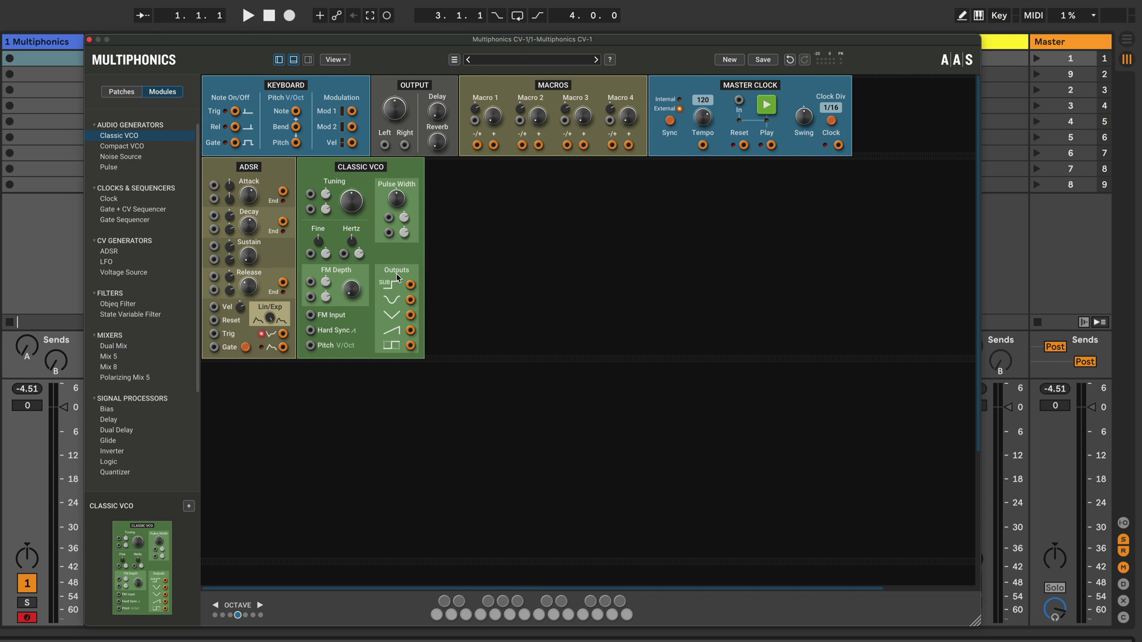
- Patch the Classic VCO's SUB output to the ADSR's first Attack modulation input, Trig and Reset, and try its sawtooth output into Reset
drag(410, 286, 214, 186)
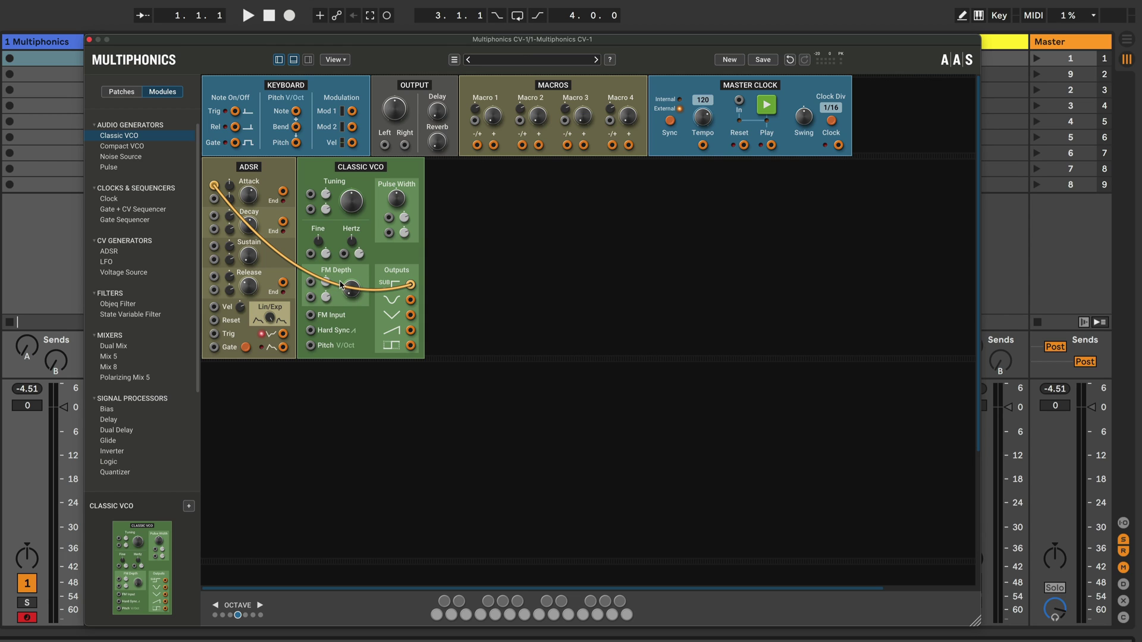
scroll(331, 291, right, 1)
drag(409, 285, 213, 335)
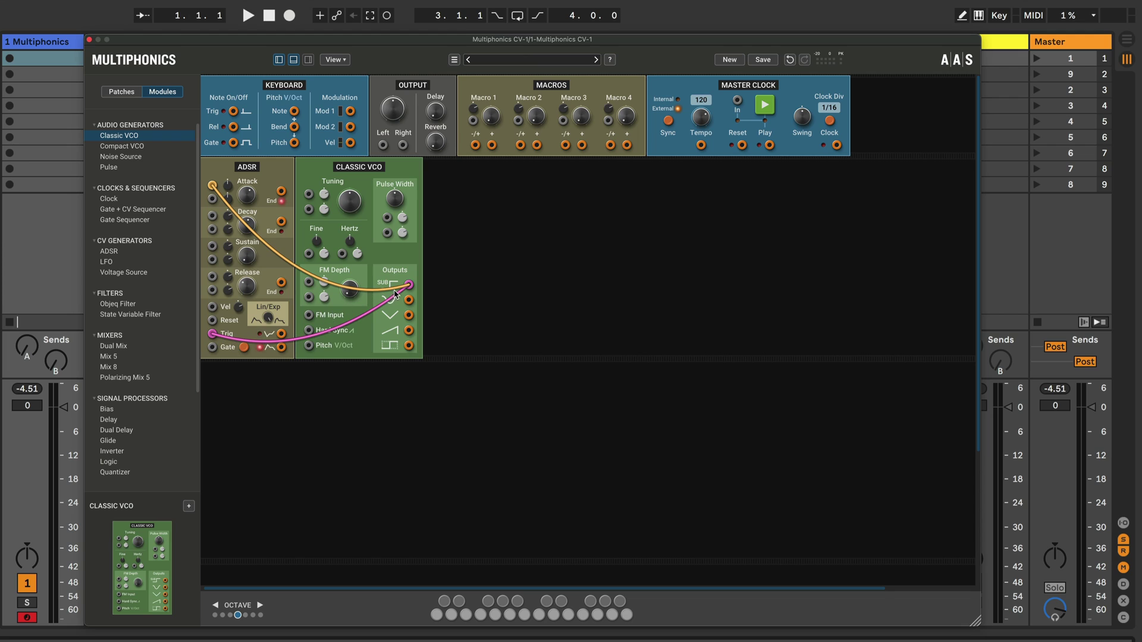
drag(409, 287, 213, 321)
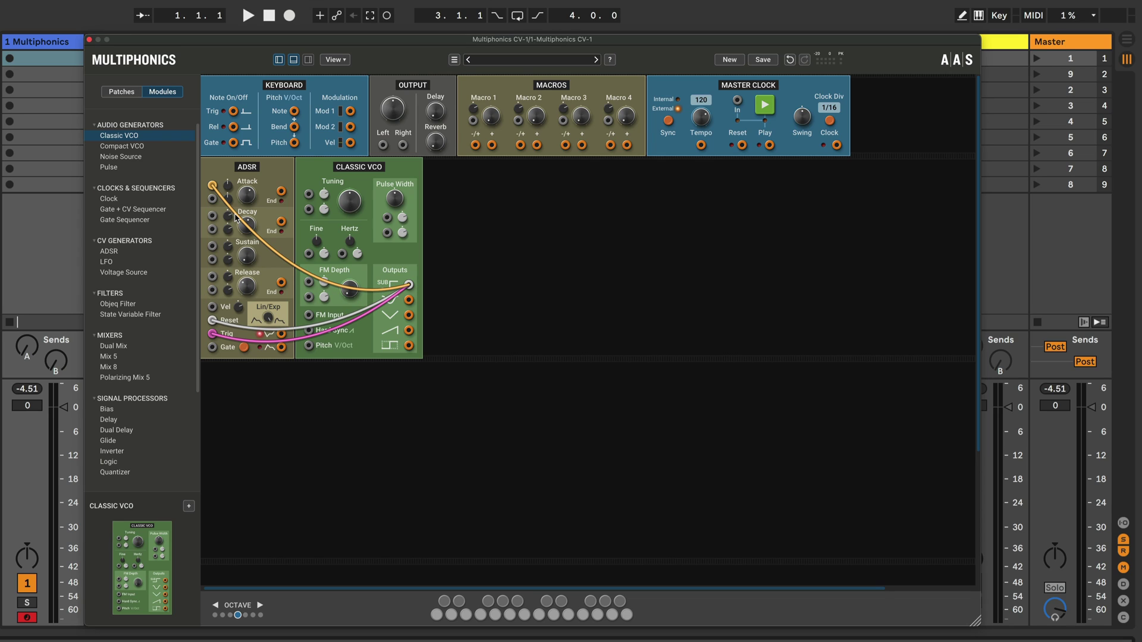
drag(408, 332, 213, 321)
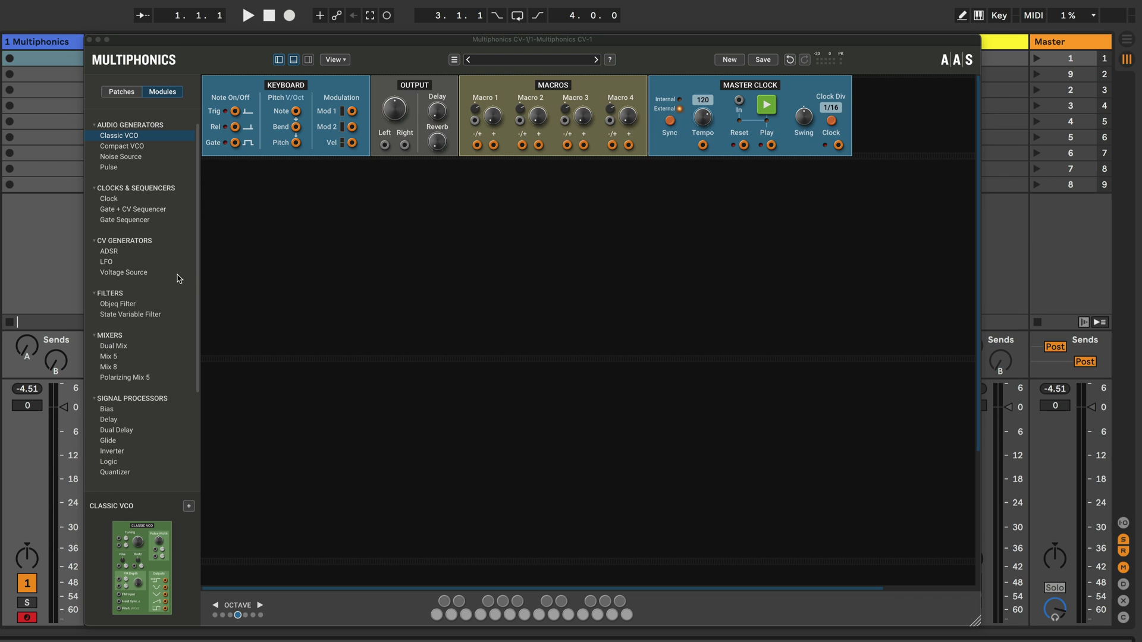
- Add a Classic VCO to the empty first row, and patch its triangle output to the Output module's Left input, adjusting the output level
click(116, 139)
drag(116, 139, 250, 226)
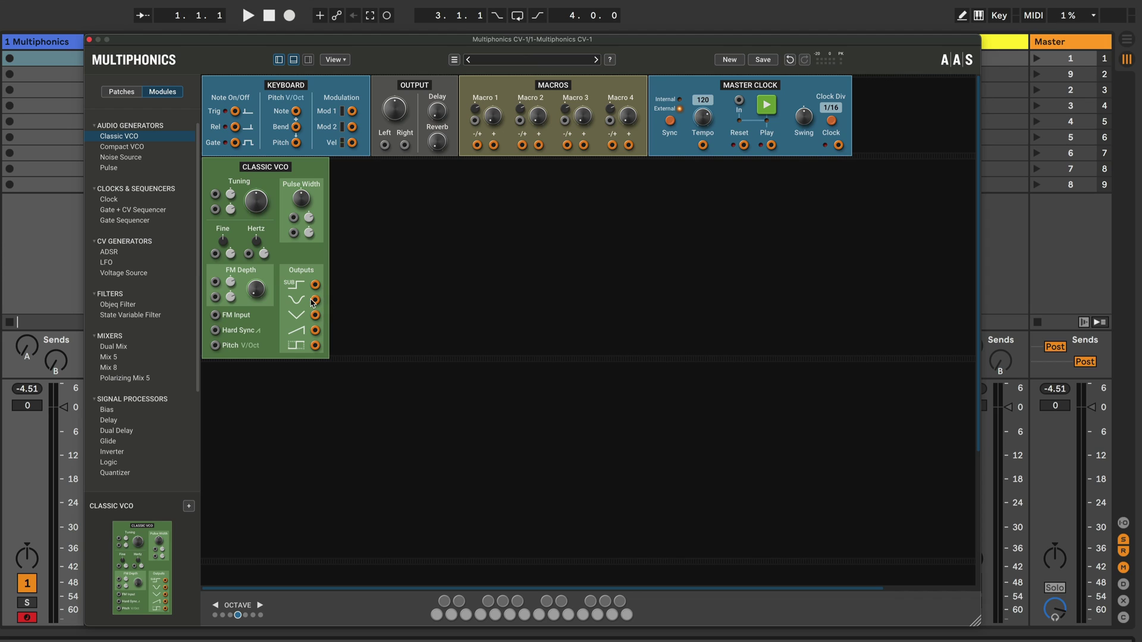
drag(316, 315, 384, 145)
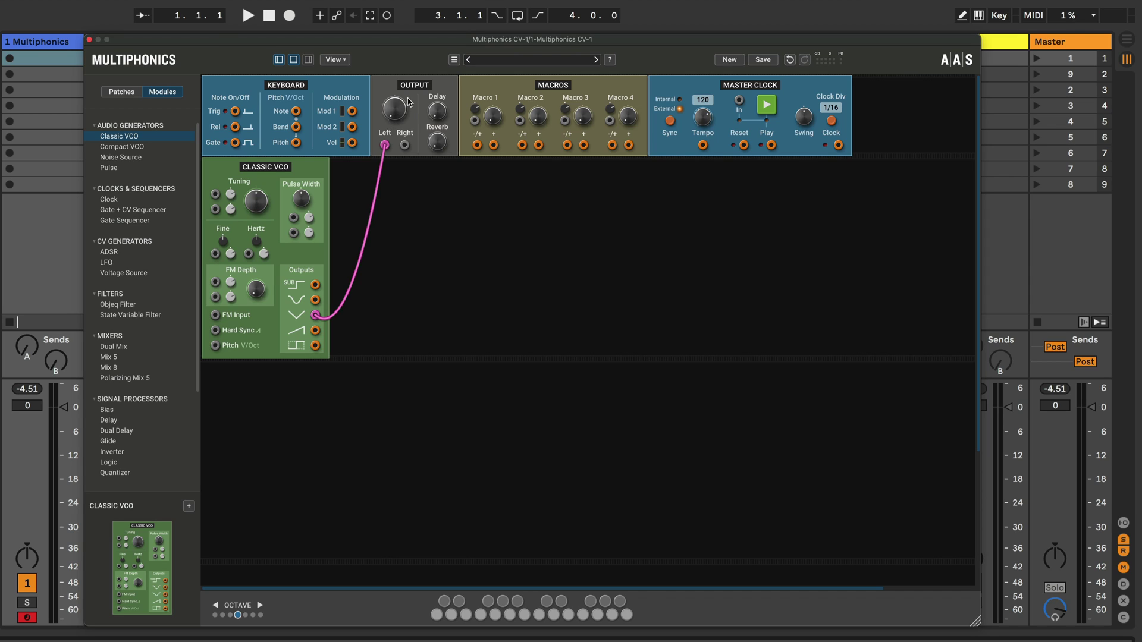
click(398, 113)
drag(398, 113, 397, 89)
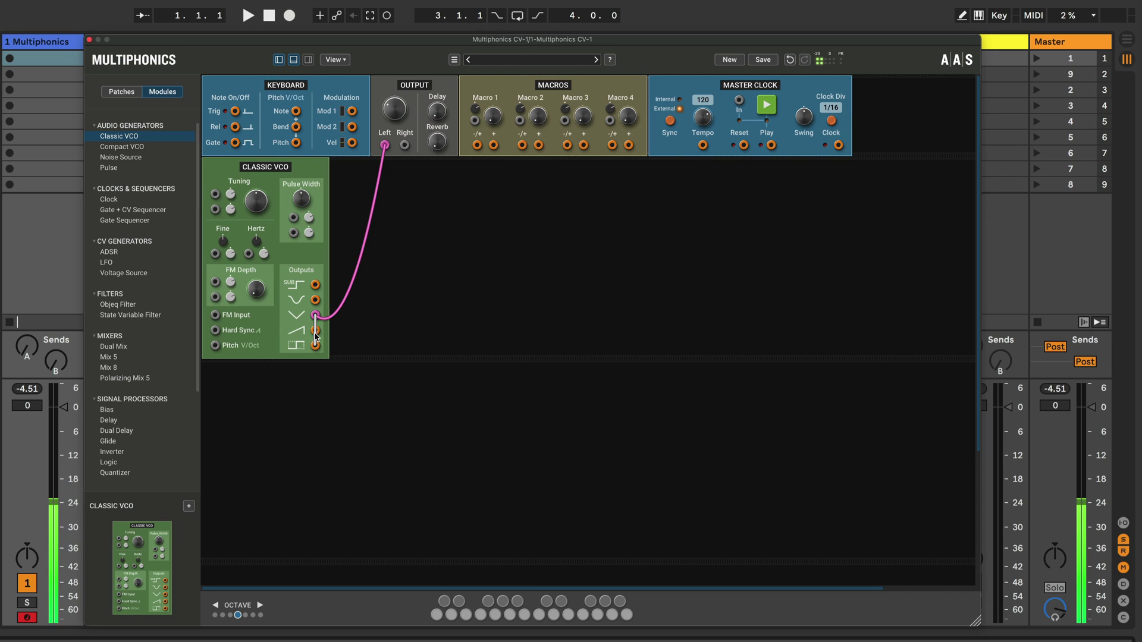
- Patch the Classic VCO's sawtooth, pulse and sine outputs to the Left output in turn, and disconnect the oscillator from the output
drag(315, 330, 384, 148)
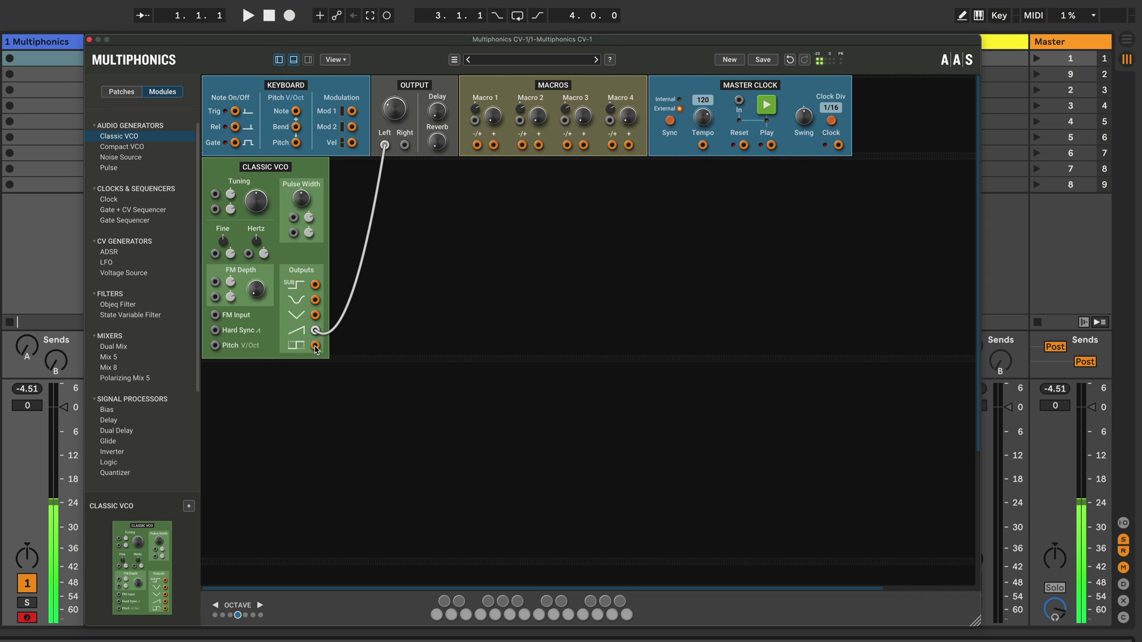
drag(316, 349, 385, 146)
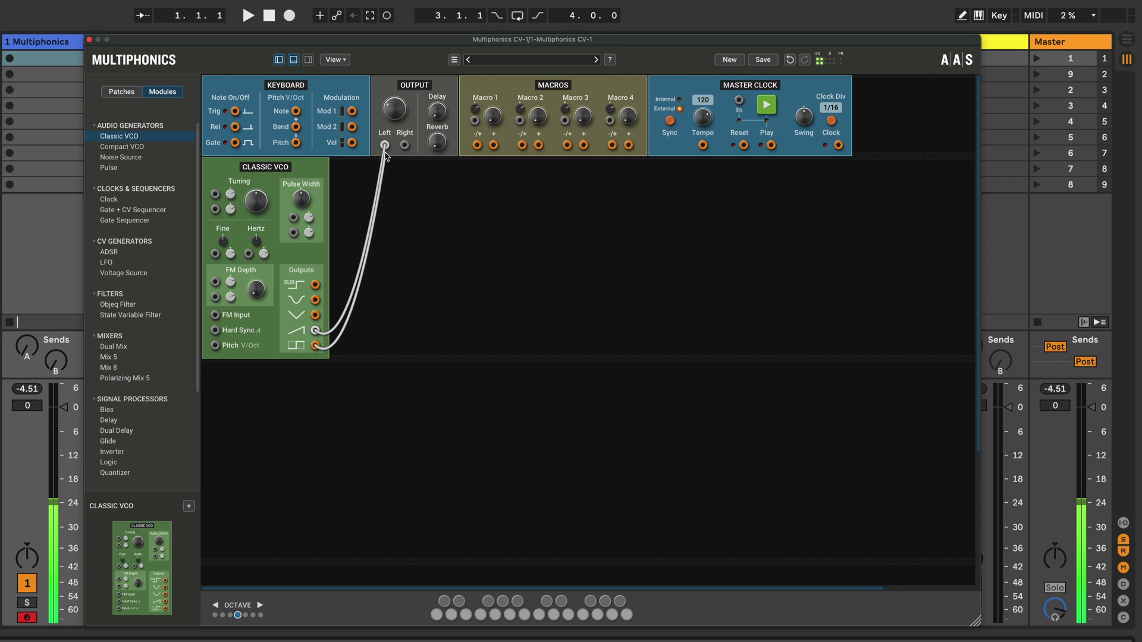
drag(316, 300, 386, 149)
drag(315, 284, 398, 238)
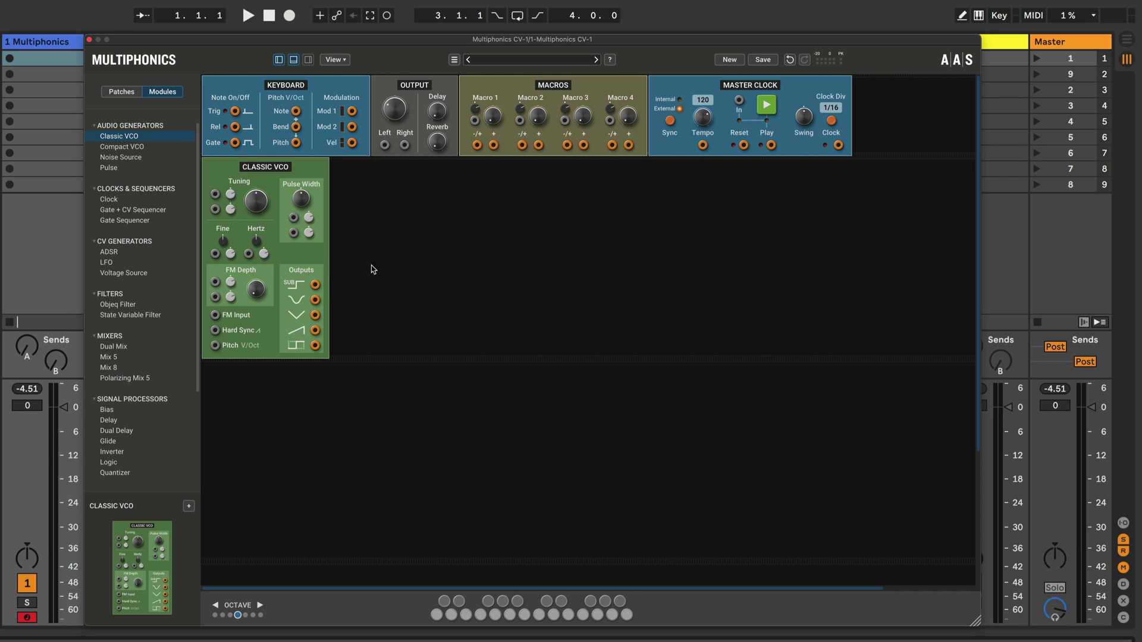
- Audition the Classic VCO's sine output at the Left output while varying its Tuning, and disconnect the cable
drag(316, 300, 385, 146)
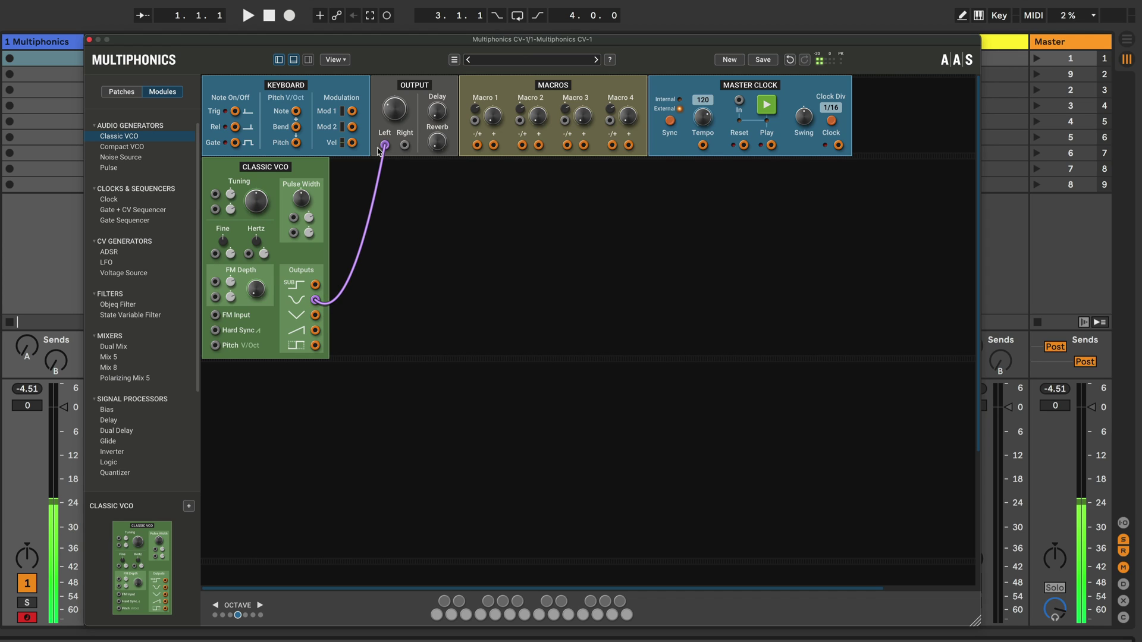
mouse_move(256, 202)
mouse_move(255, 202)
mouse_down()
mouse_move(256, 226)
mouse_move(256, 202)
mouse_move(262, 209)
mouse_up()
drag(384, 144, 390, 184)
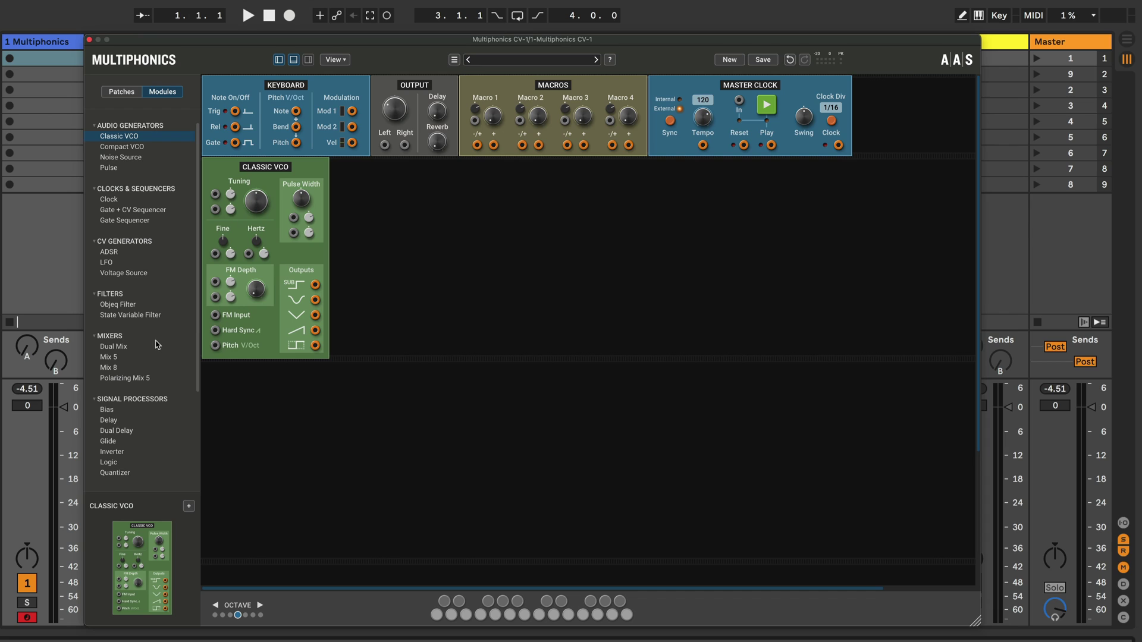
- Add a VCA beside the Classic VCO, and patch the oscillator's sine output through the VCA to the Left output
scroll(157, 344, down, 5)
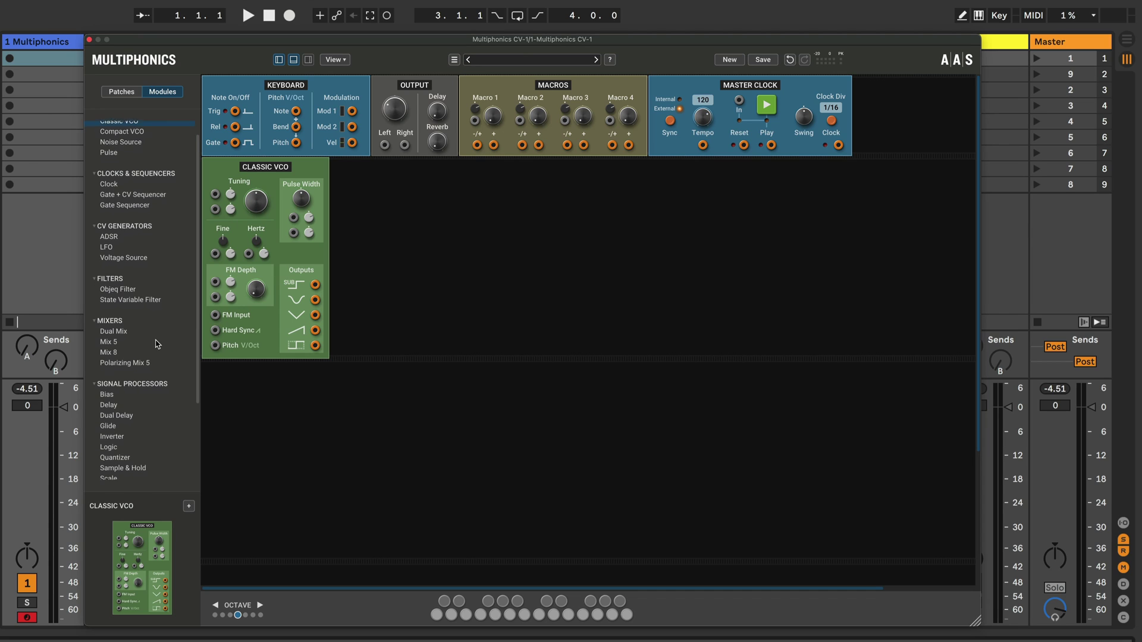
drag(106, 445, 410, 274)
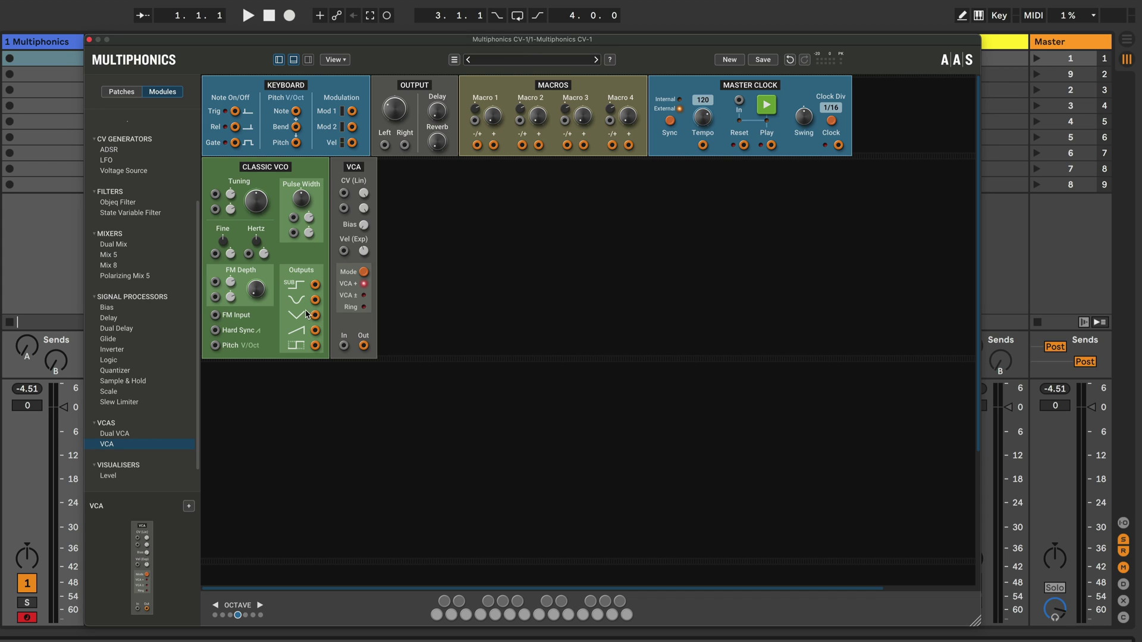
drag(316, 301, 393, 190)
drag(316, 302, 385, 146)
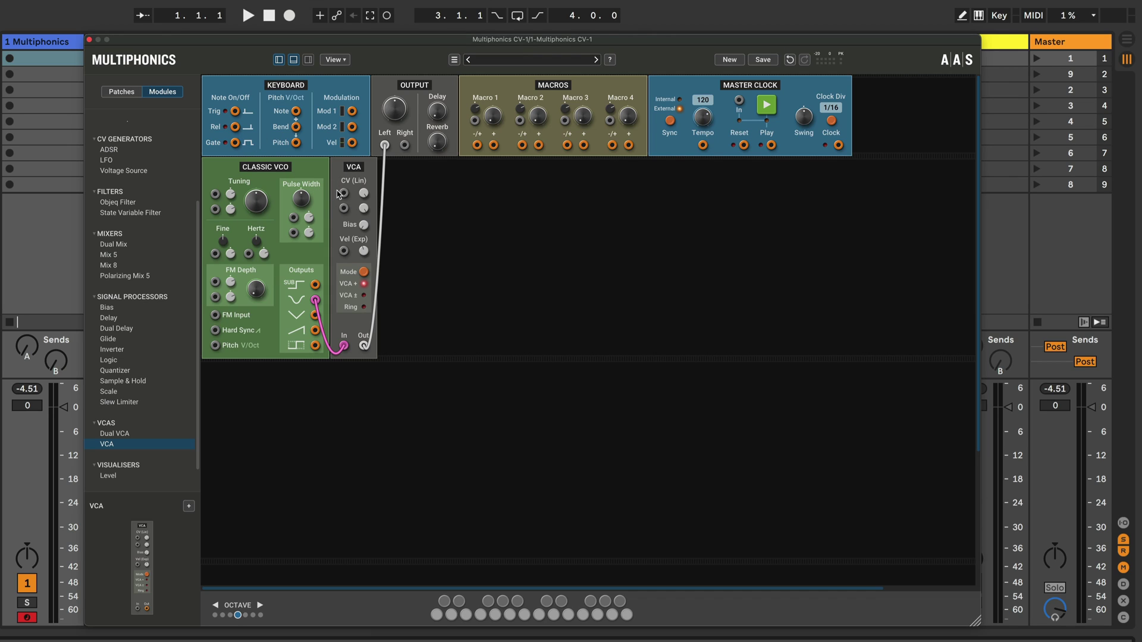
- Patch the Keyboard's Gate to the VCA's first CV (Lin) input and its Pitch to the Classic VCO's Pitch V/Oct input
drag(343, 194, 234, 145)
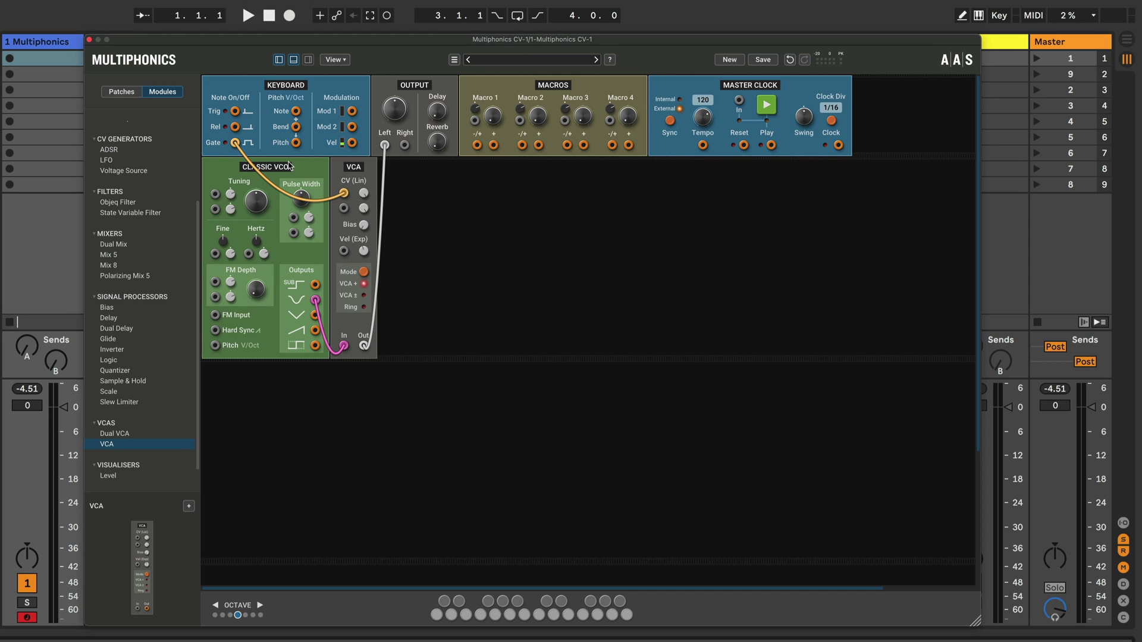
drag(296, 143, 217, 349)
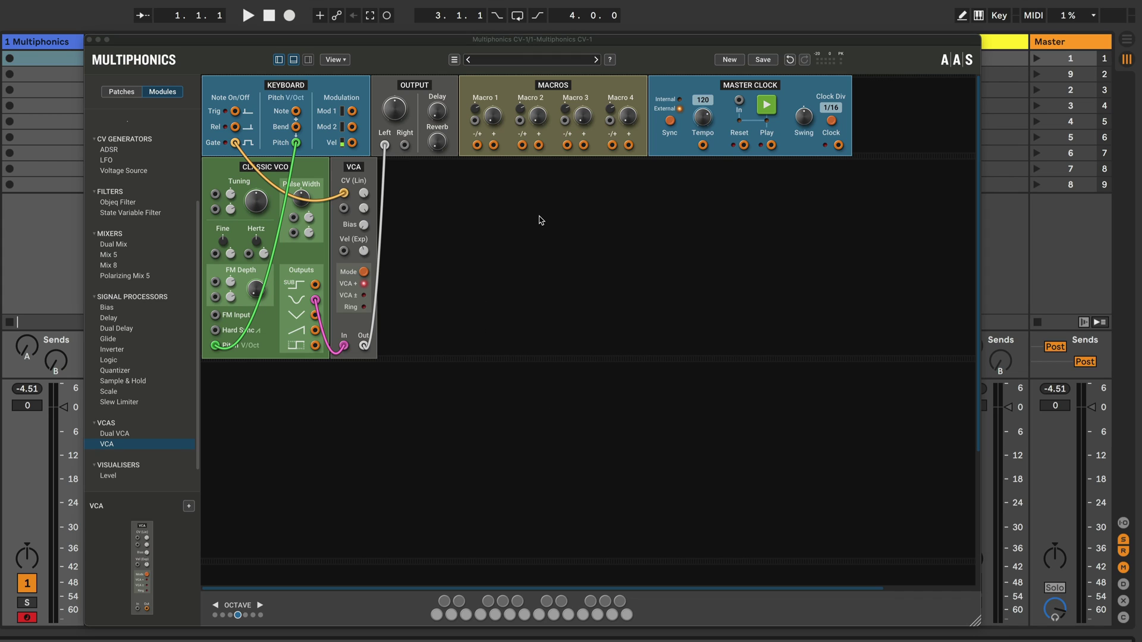
- Save the patch as Patch 1 with no folder, and filter the patch list to user patches
click(764, 60)
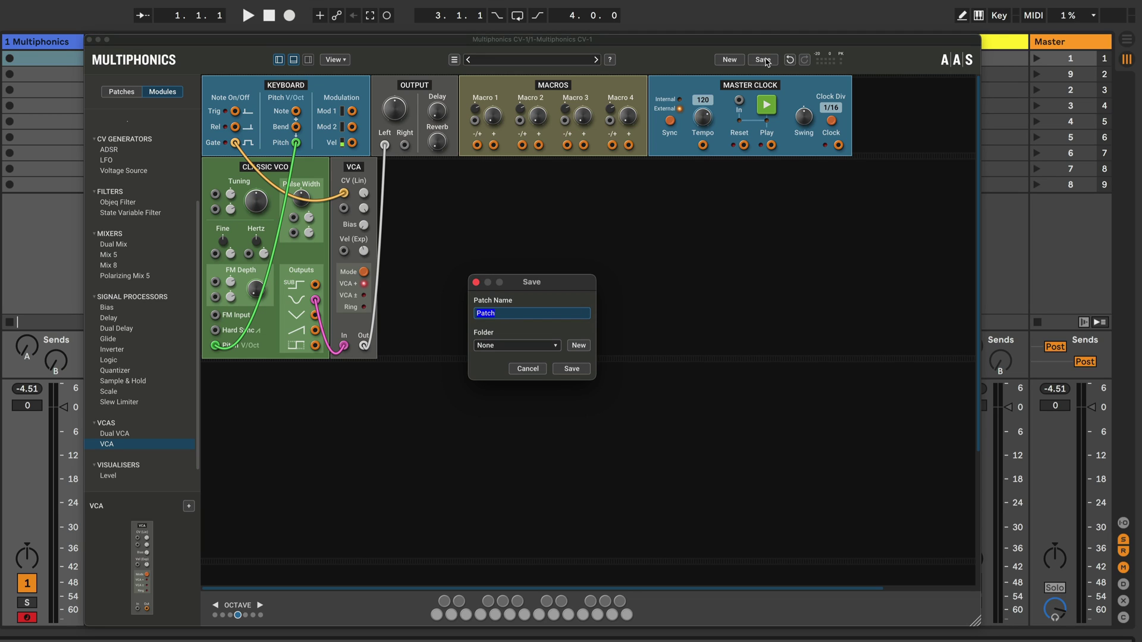
key(Right)
text(1)
click(552, 347)
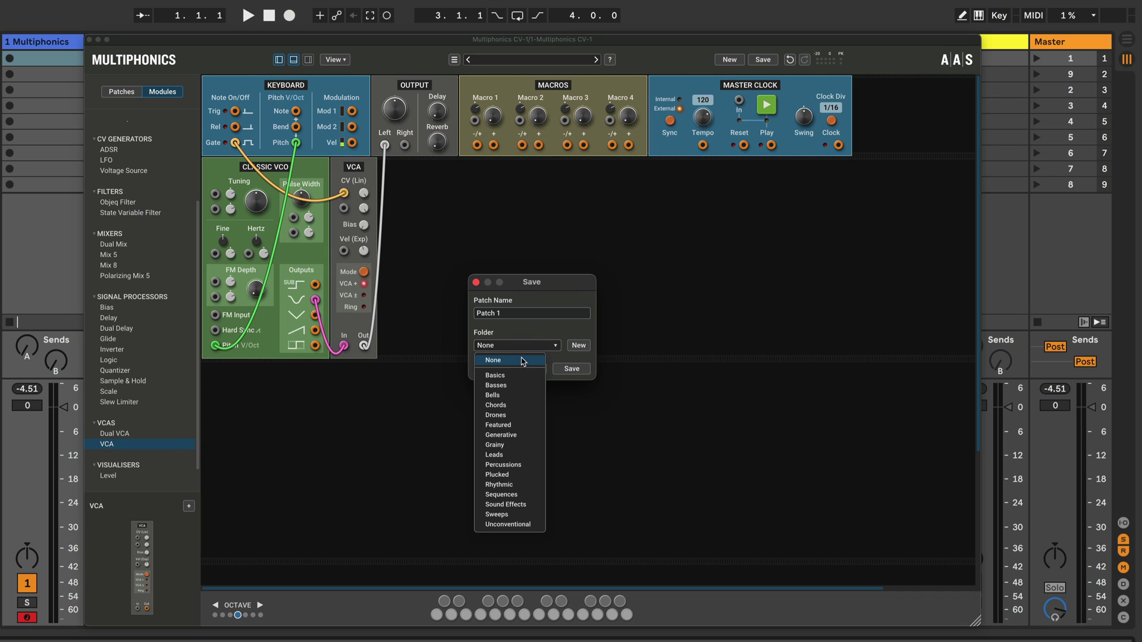
click(569, 338)
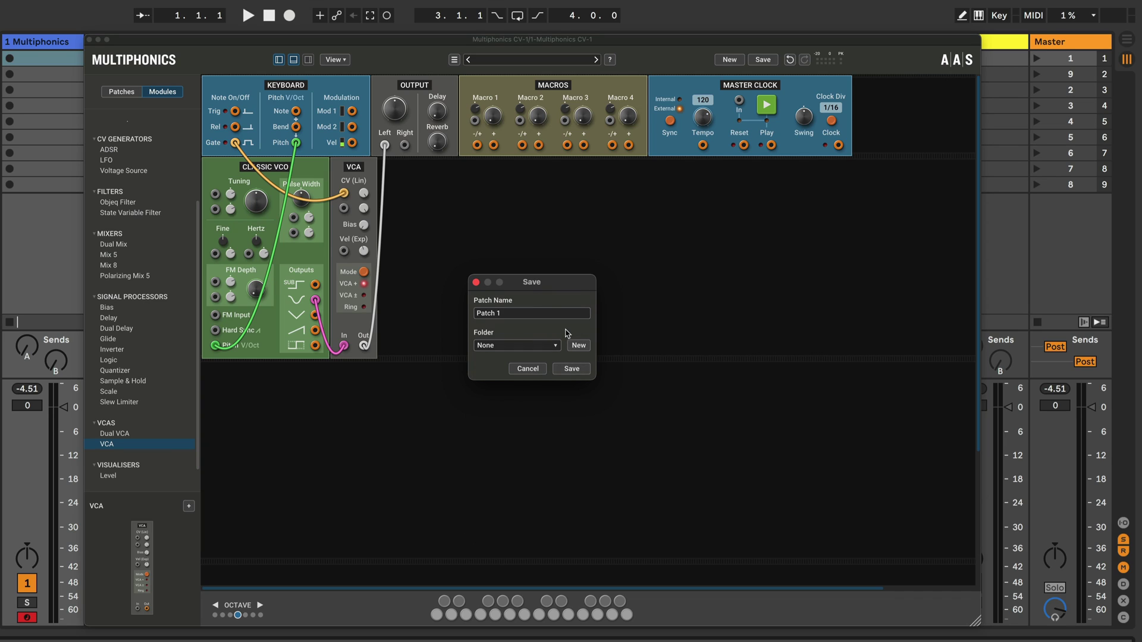
click(571, 368)
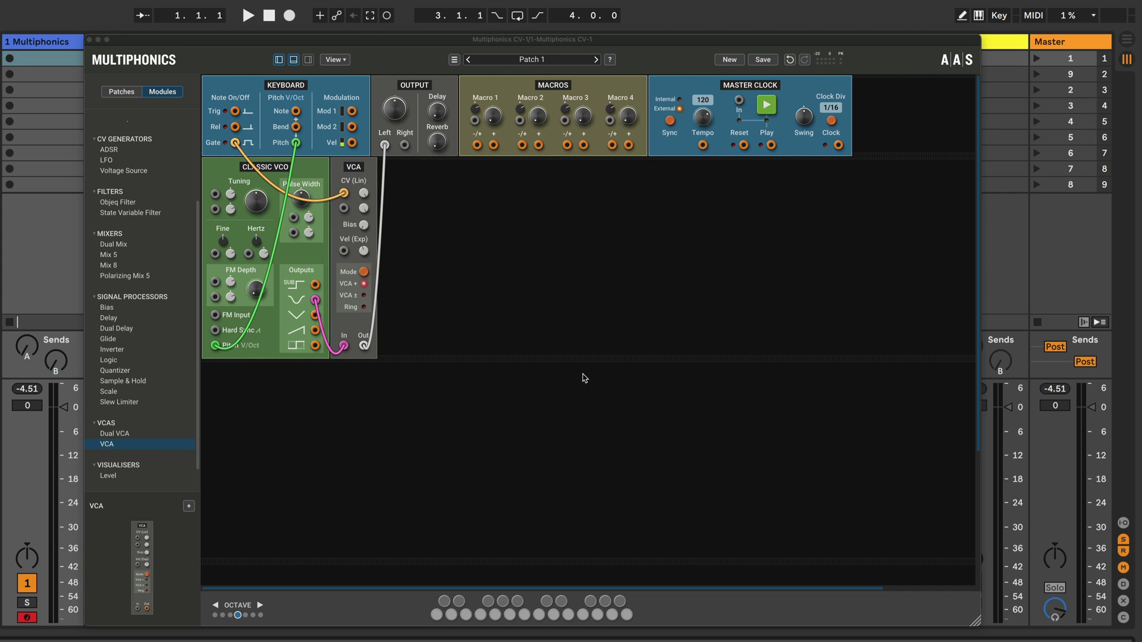
click(126, 94)
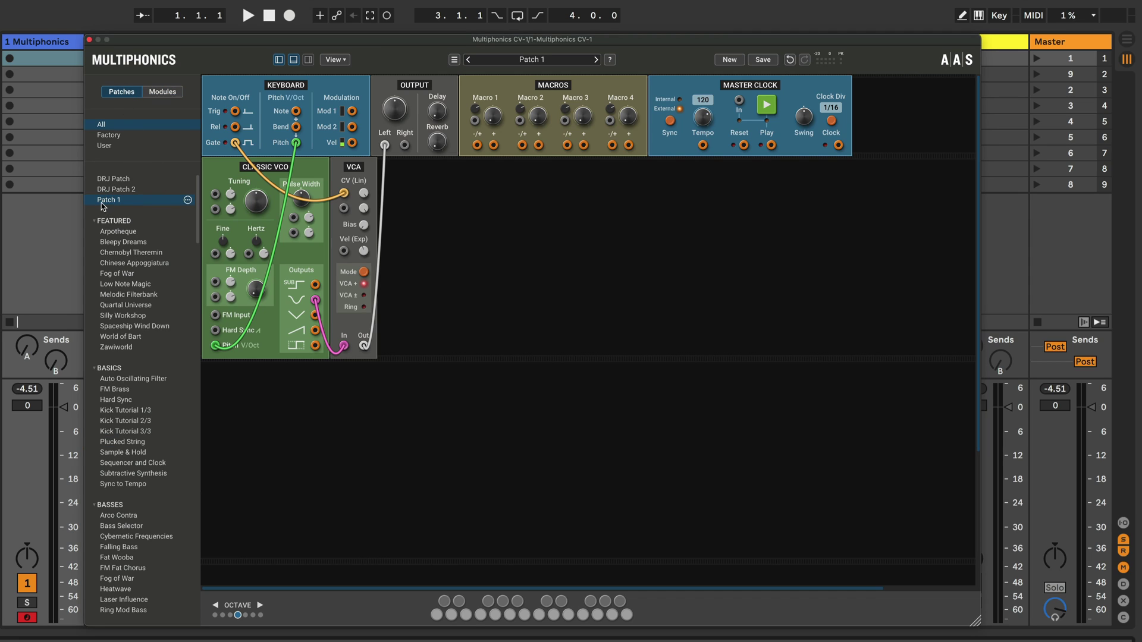
click(109, 146)
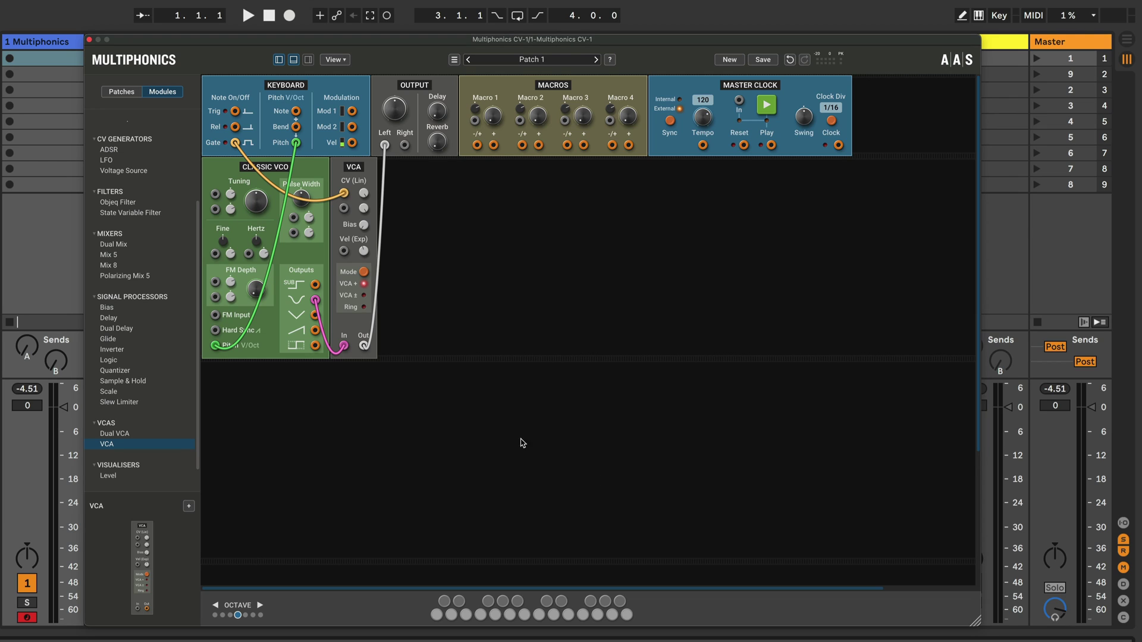
- Add a Level visualiser to the second row, and patch the Classic VCO's sine output to its input
mouse_move(108, 476)
mouse_down()
mouse_move(101, 483)
mouse_move(394, 424)
mouse_move(339, 425)
mouse_up()
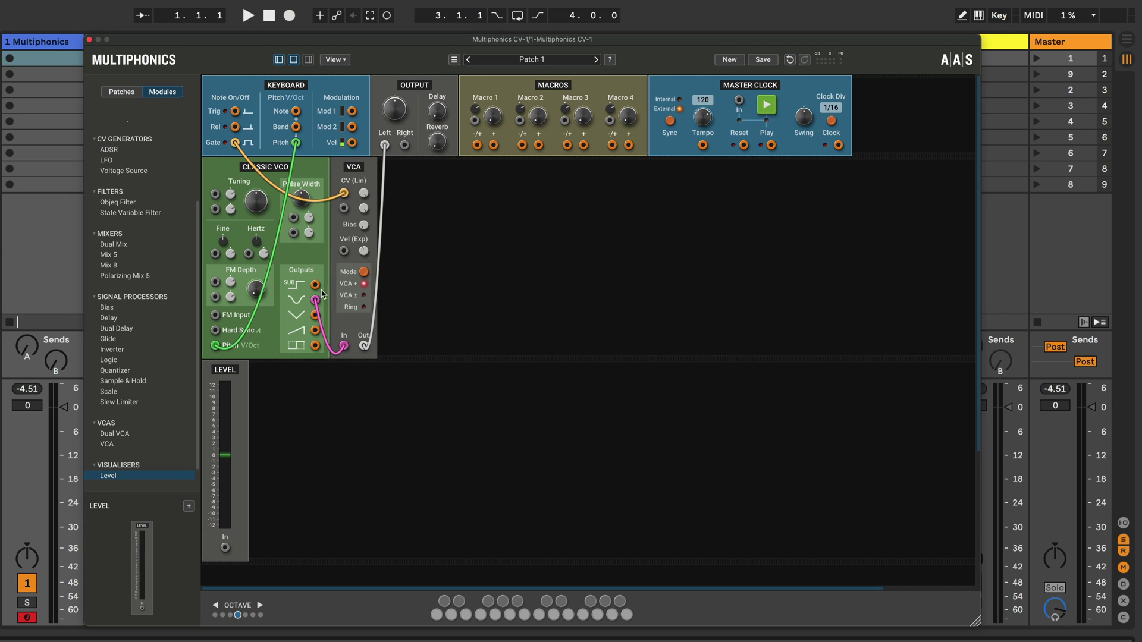
drag(316, 300, 224, 549)
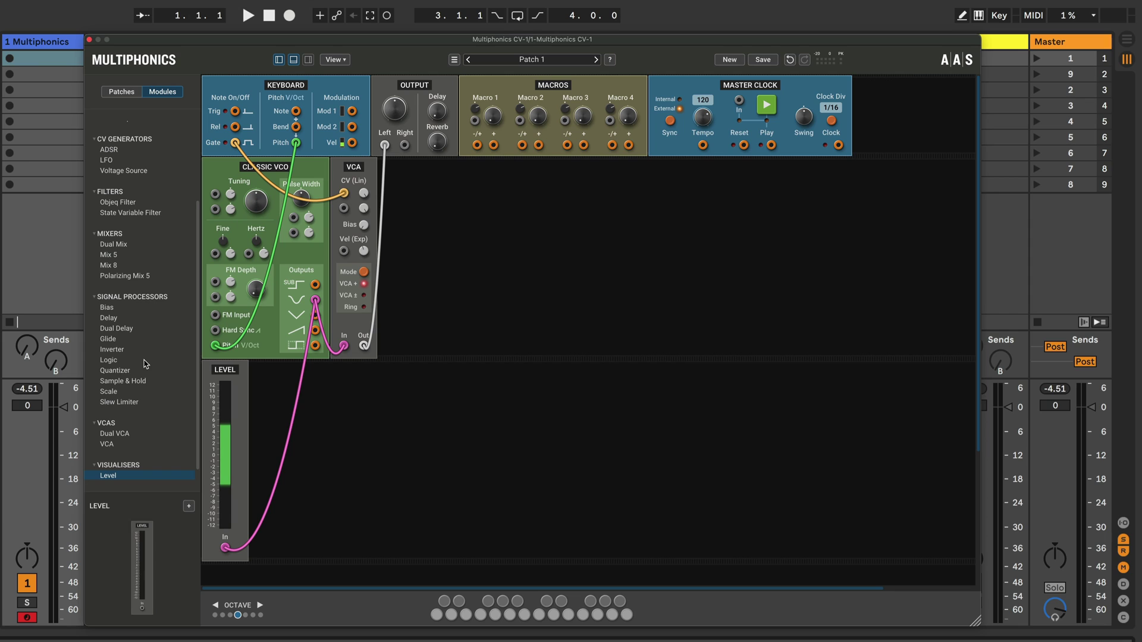
- Add an ADSR beside the VCA, gate it from the Keyboard's Gate, and patch its envelope output to the Level input
scroll(152, 339, up, 2)
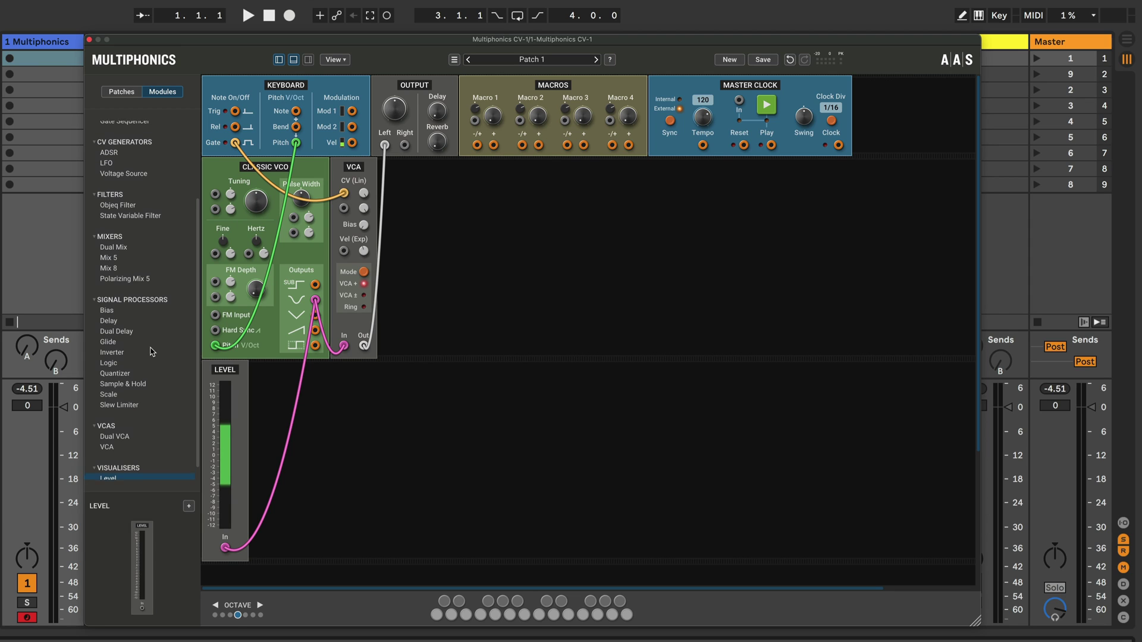
drag(110, 171, 459, 279)
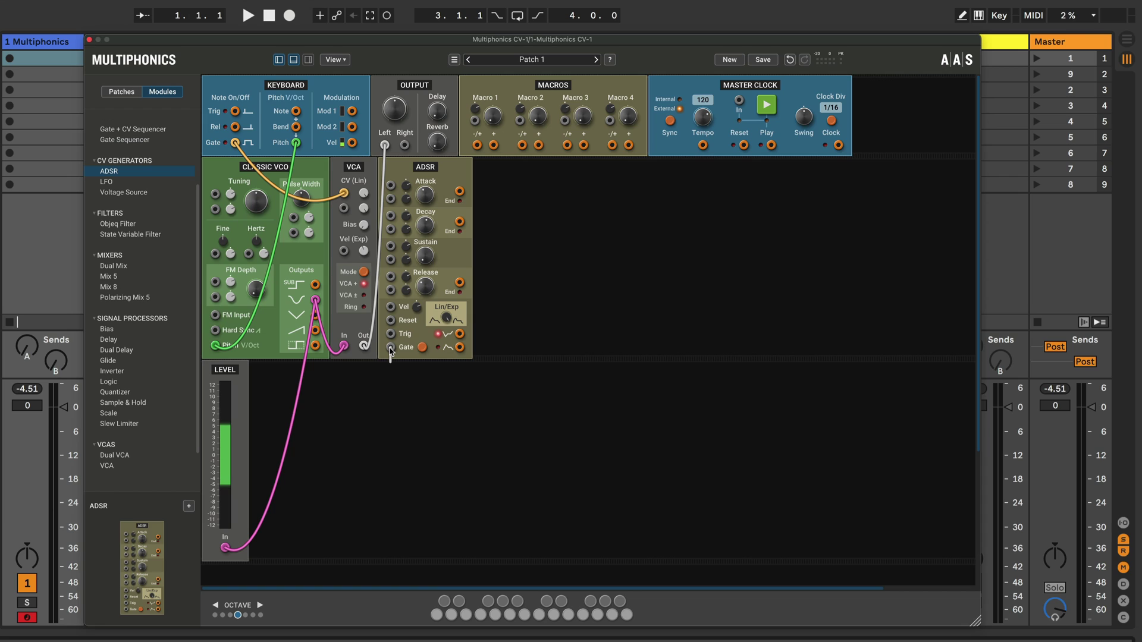
drag(391, 350, 235, 144)
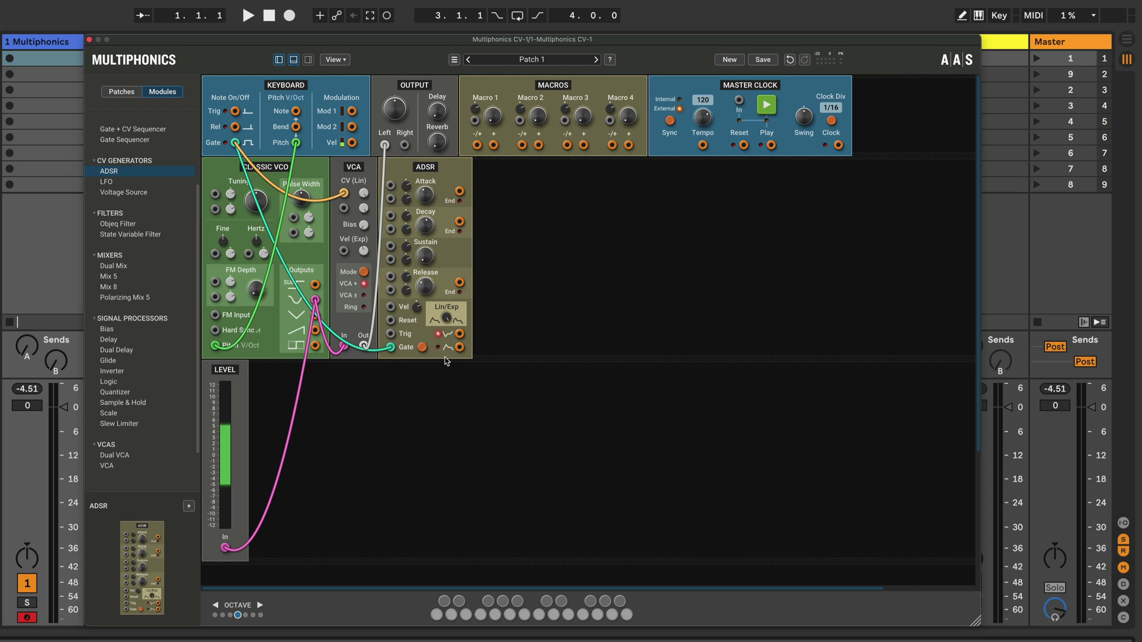
drag(460, 348, 225, 548)
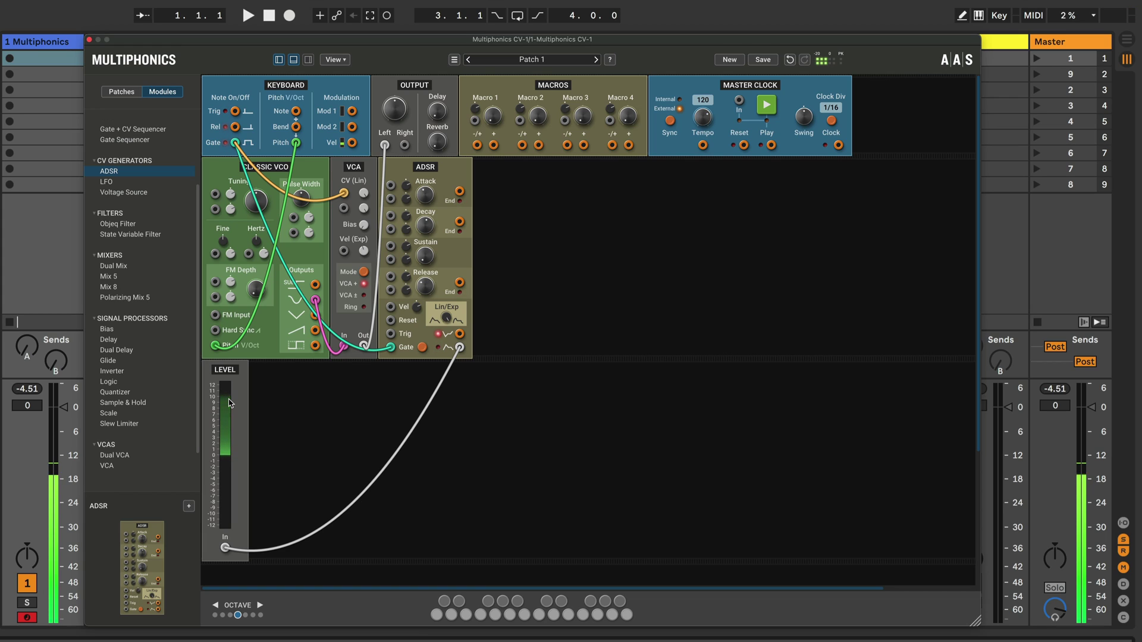
mouse_move(433, 199)
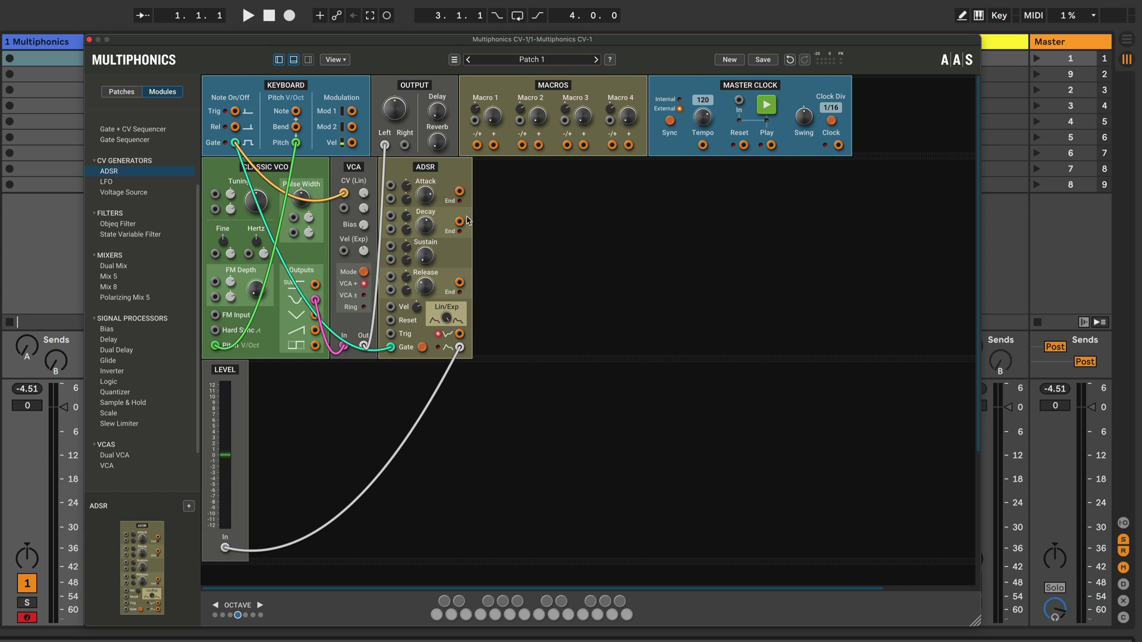
mouse_move(425, 256)
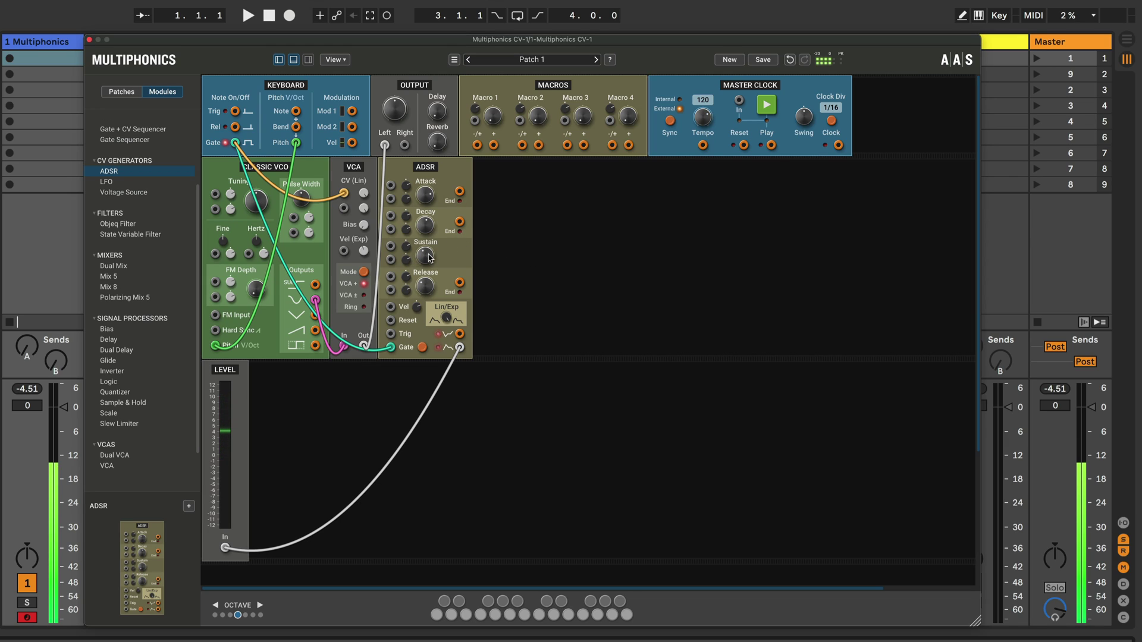
mouse_move(425, 255)
- Add a State Variable Filter, an Objeq Filter and a Mix 5 beside the Level module in the second row
scroll(425, 255, up, 3)
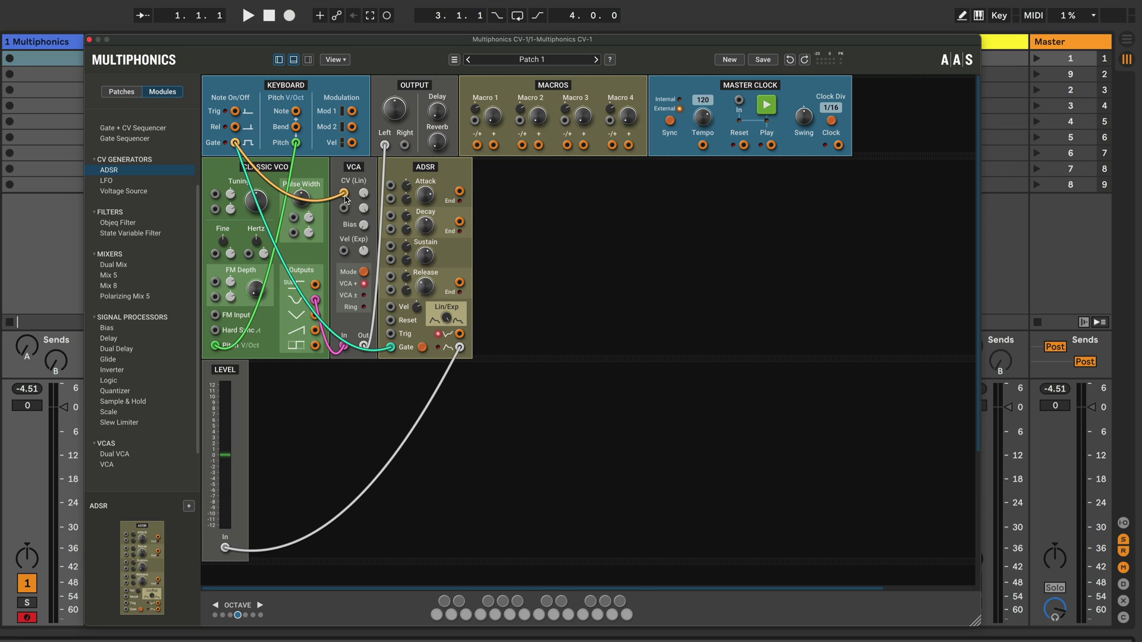
click(142, 234)
drag(142, 234, 373, 408)
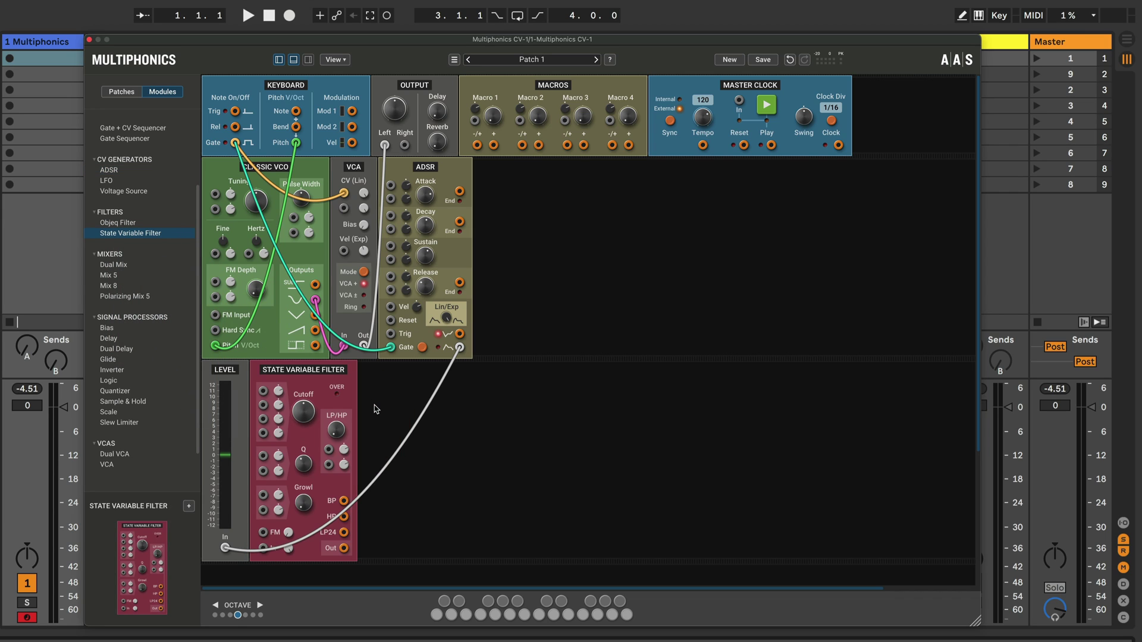
drag(113, 227, 502, 444)
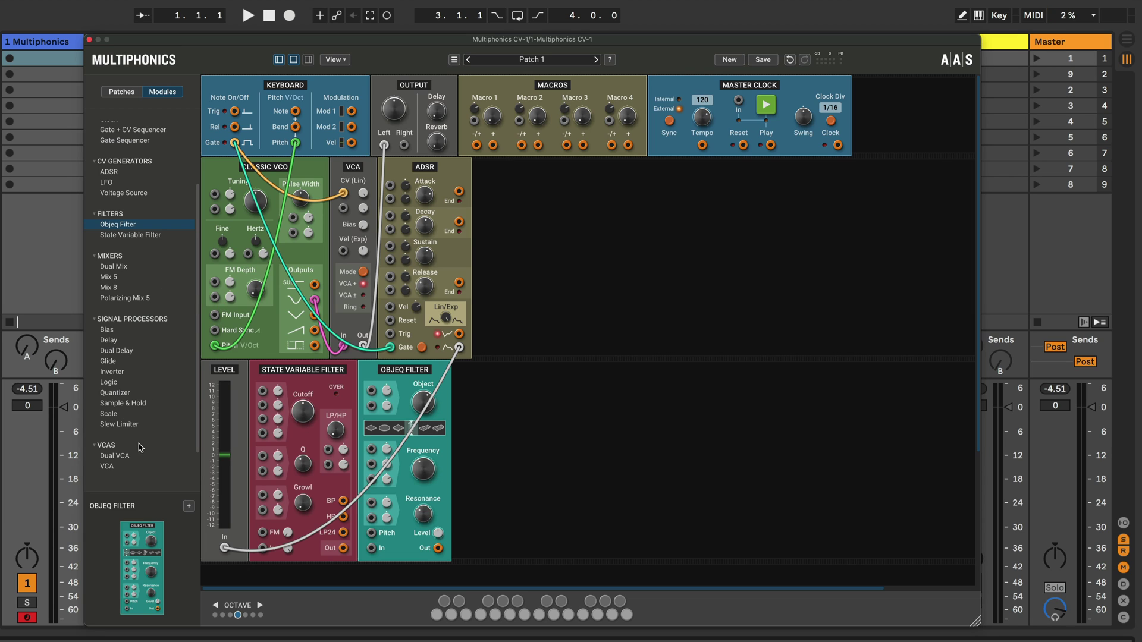
drag(107, 277, 524, 449)
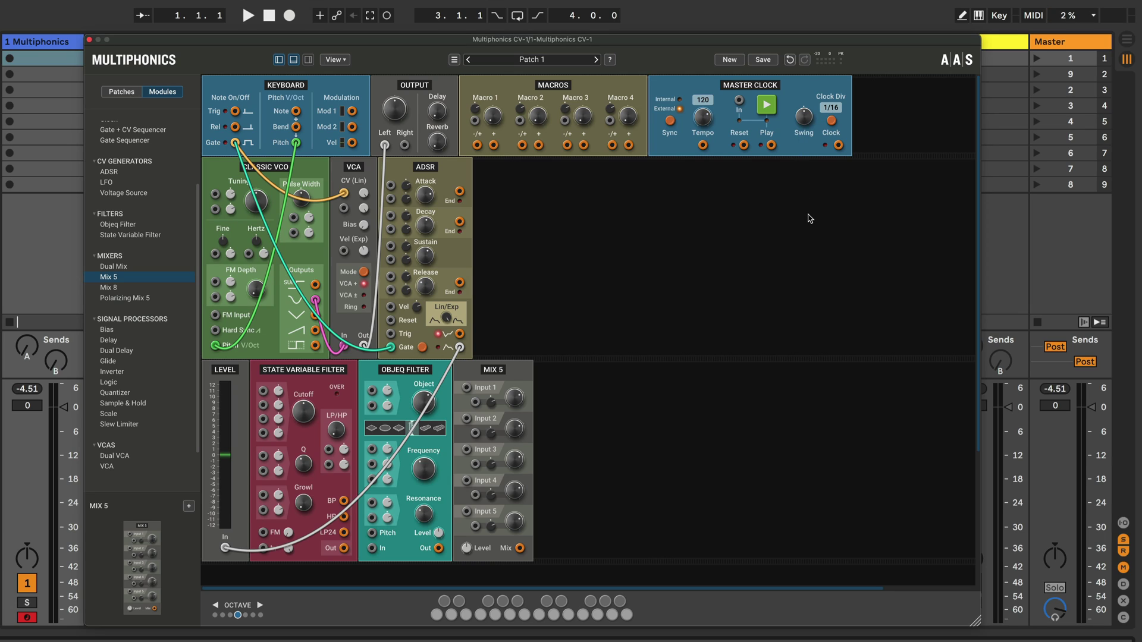
- Add a Gate Sequencer, move it beside the Mix 5 in the second row, and add a Clock after it
drag(123, 140, 554, 256)
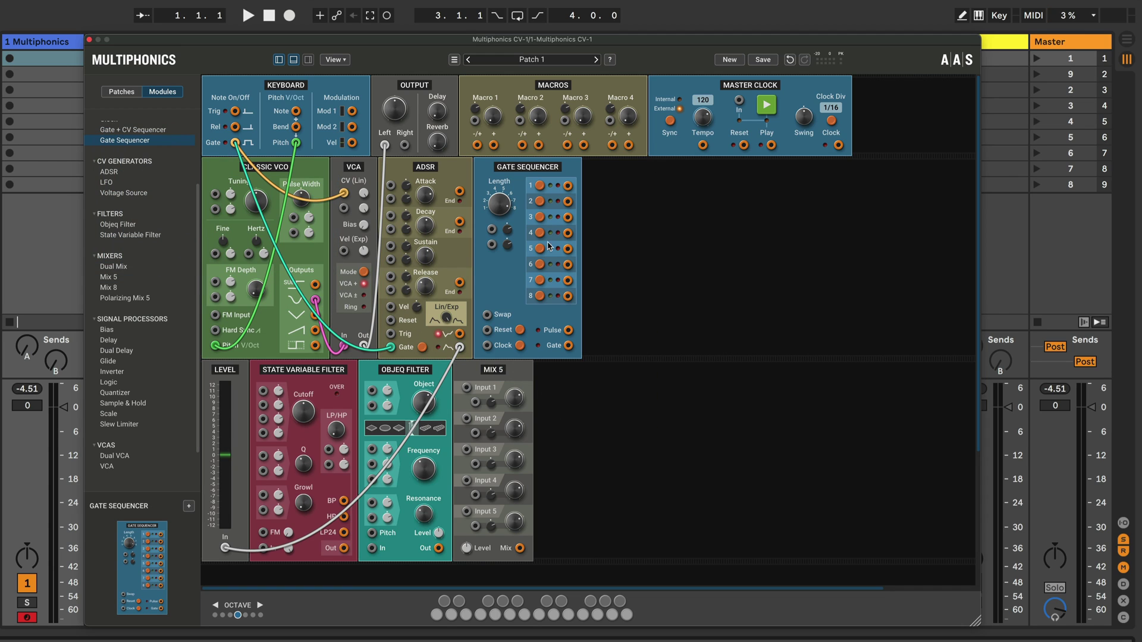
drag(528, 173, 589, 372)
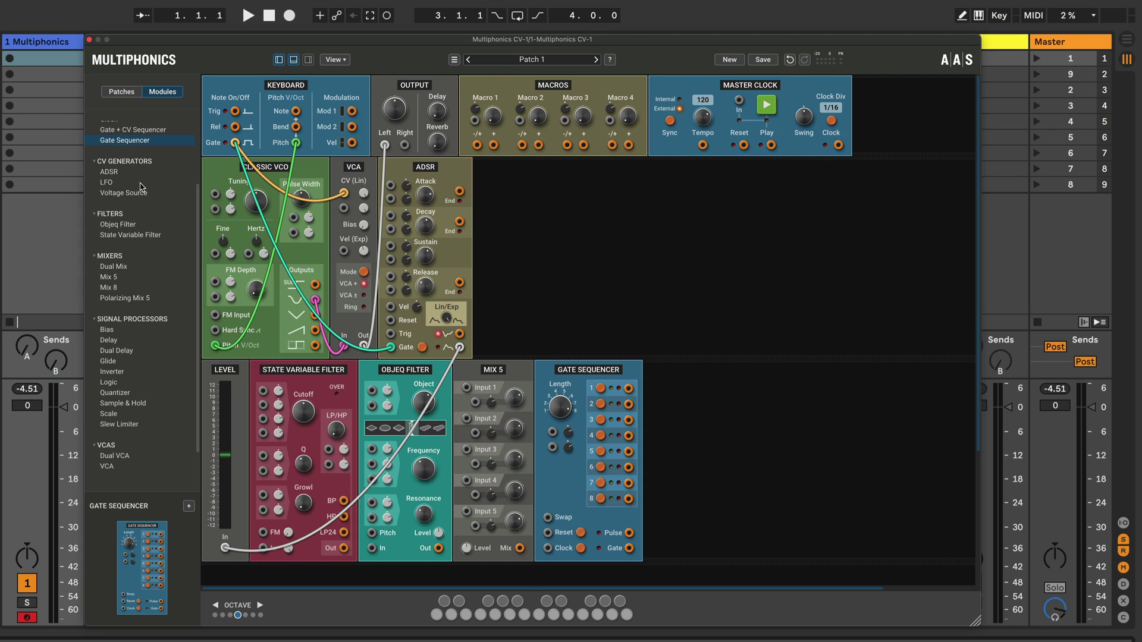
scroll(132, 251, up, 5)
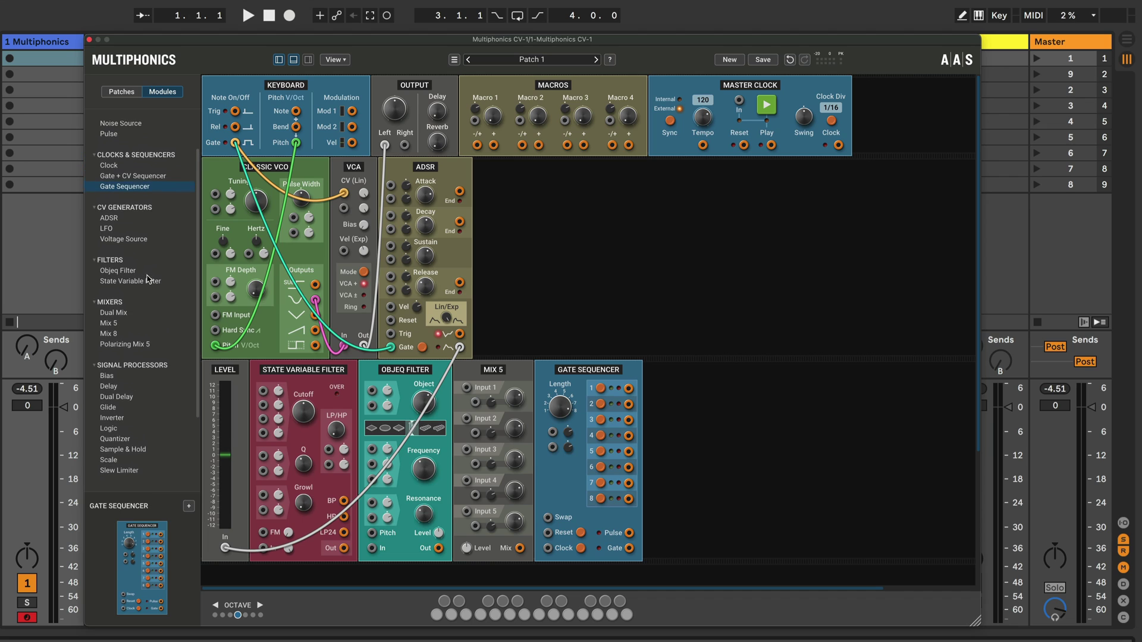
drag(109, 183, 770, 422)
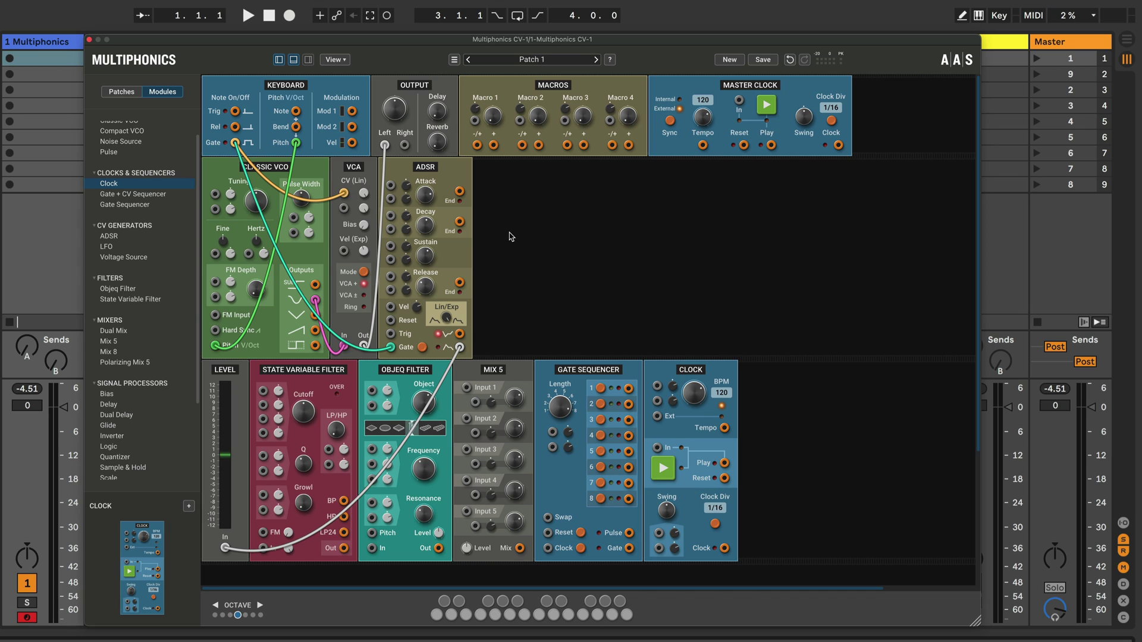
scroll(146, 167, up, 1)
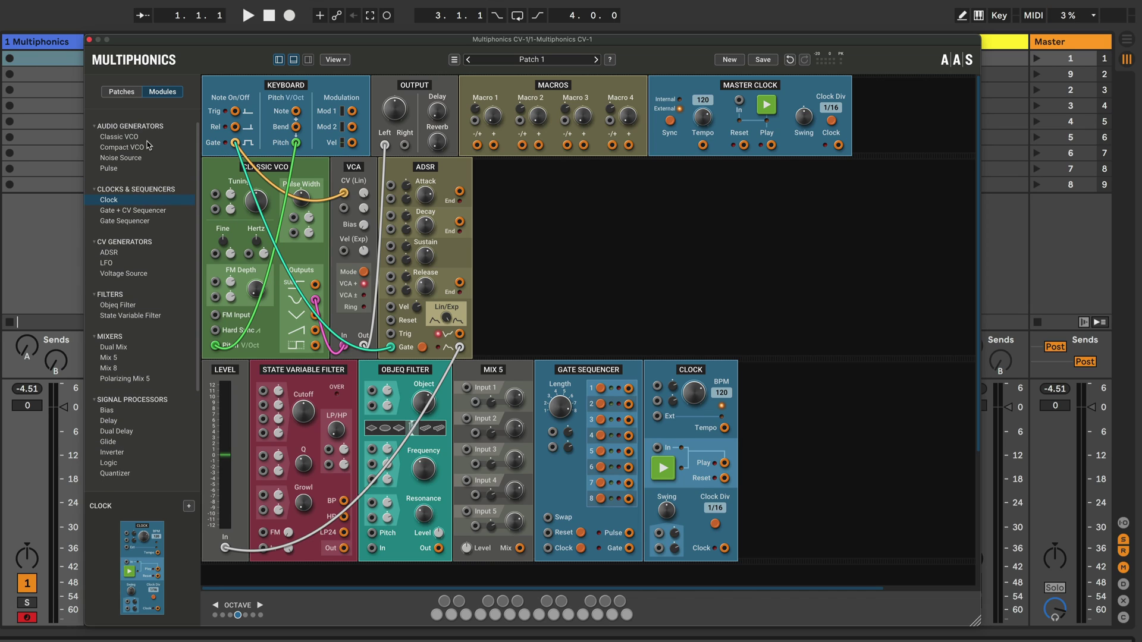
- Reload the saved Patch 1 to discard the extra modules, and return to the module list
click(124, 93)
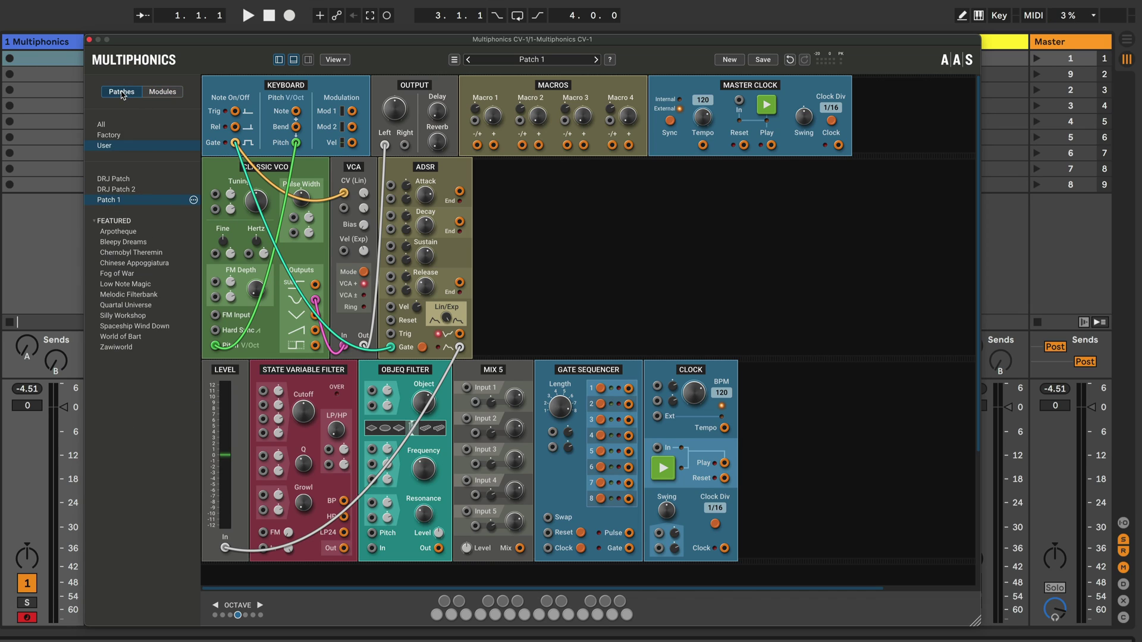
click(118, 201)
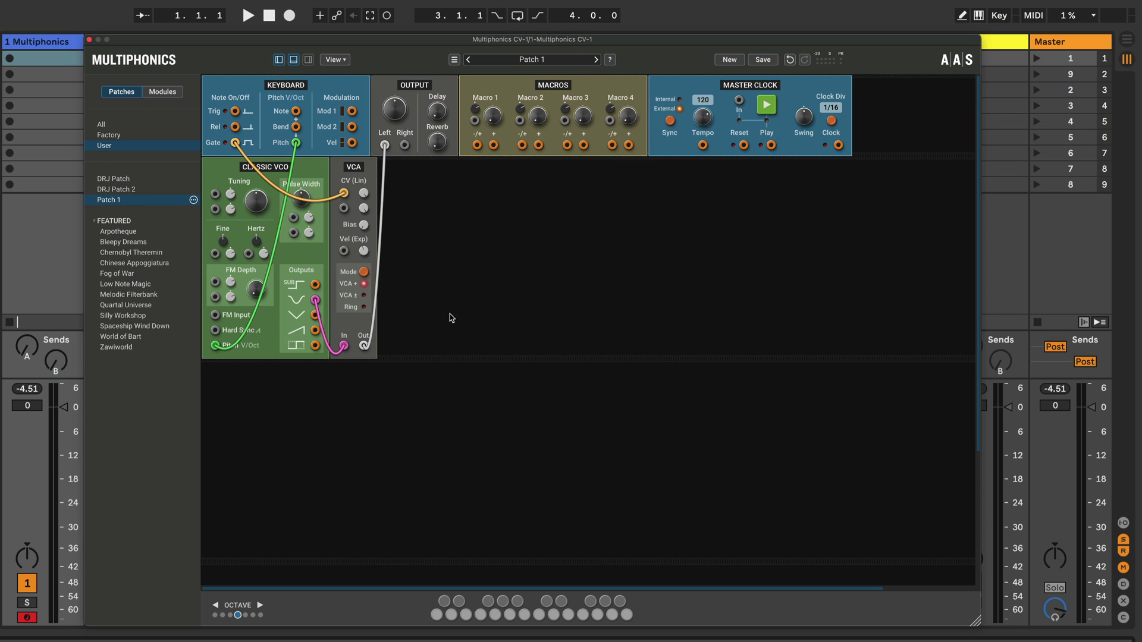
click(614, 275)
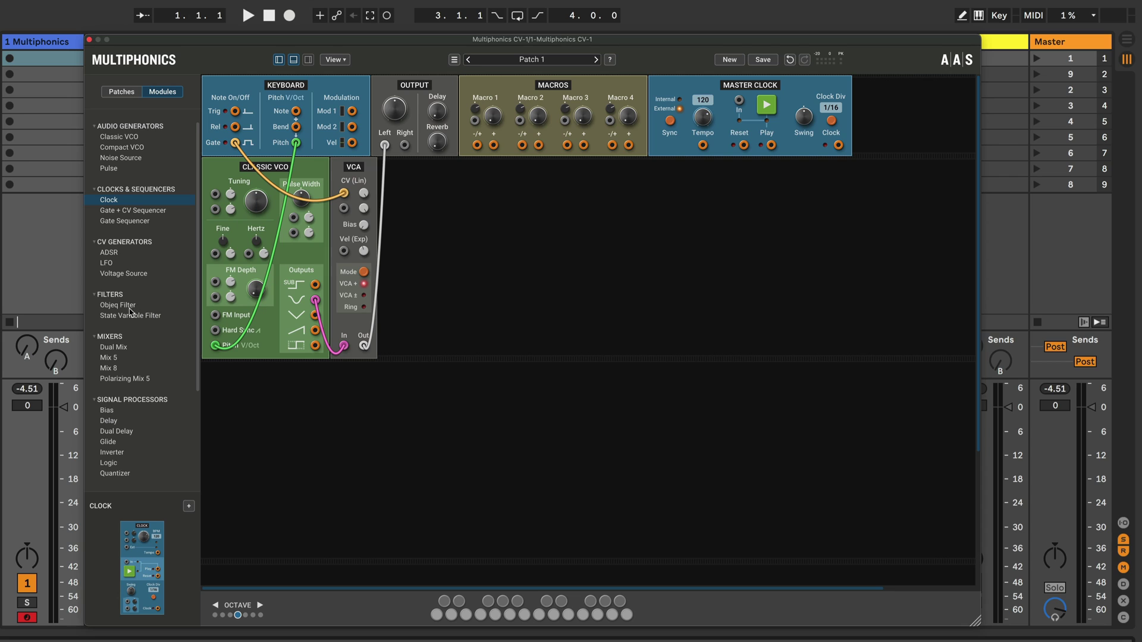
- Add a State Variable Filter beside the VCA, and route the VCA's output through it to the Output module's Left input
drag(130, 315, 476, 294)
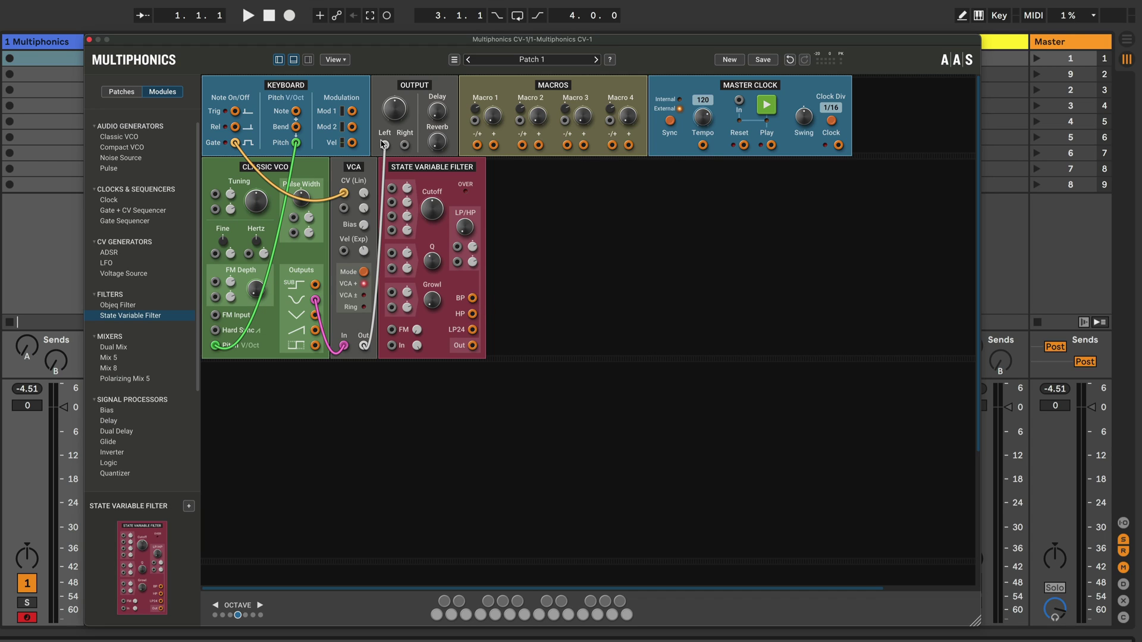
drag(384, 145, 393, 348)
drag(472, 346, 385, 147)
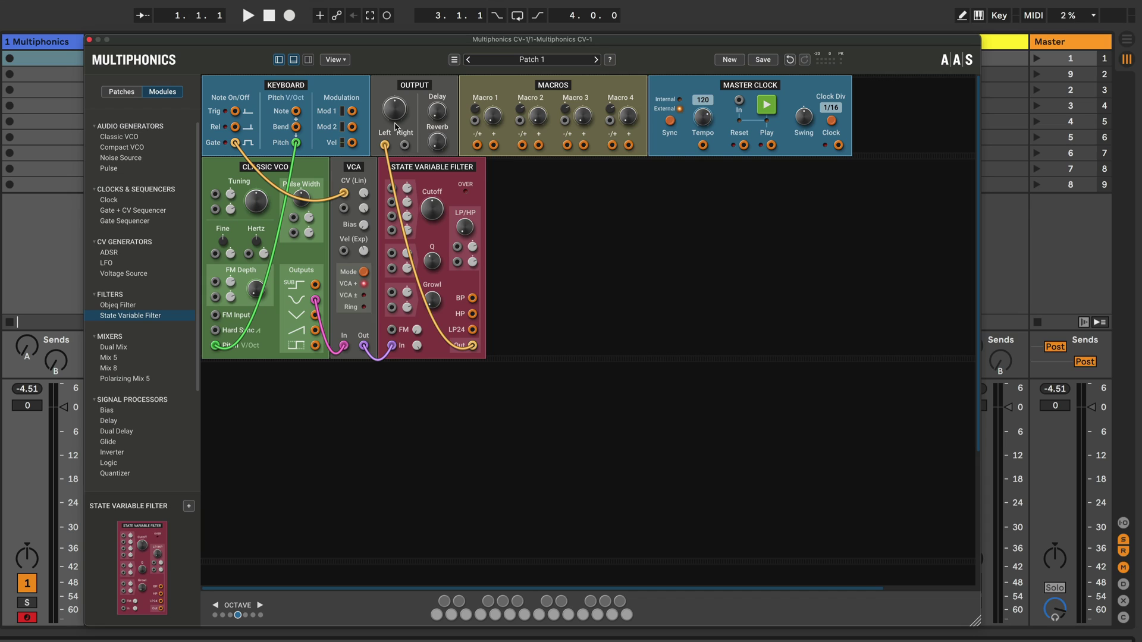
- Audition the State Variable Filter by playing a note while varying its Cutoff
key(a)
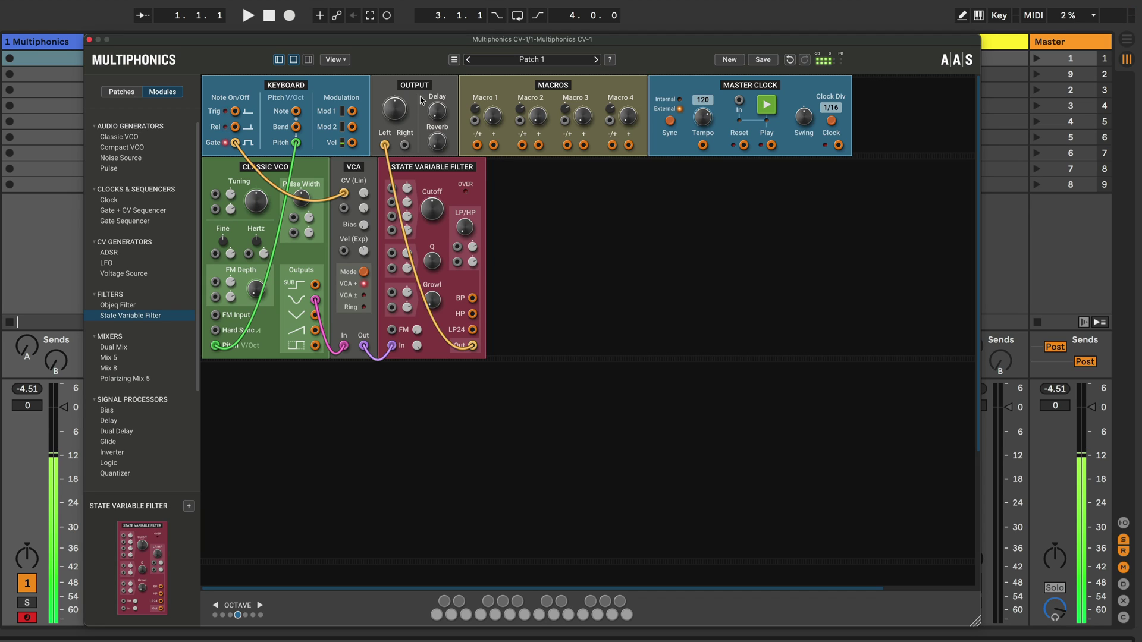
mouse_move(435, 212)
mouse_move(432, 209)
mouse_down()
mouse_move(433, 200)
mouse_move(441, 223)
mouse_up()
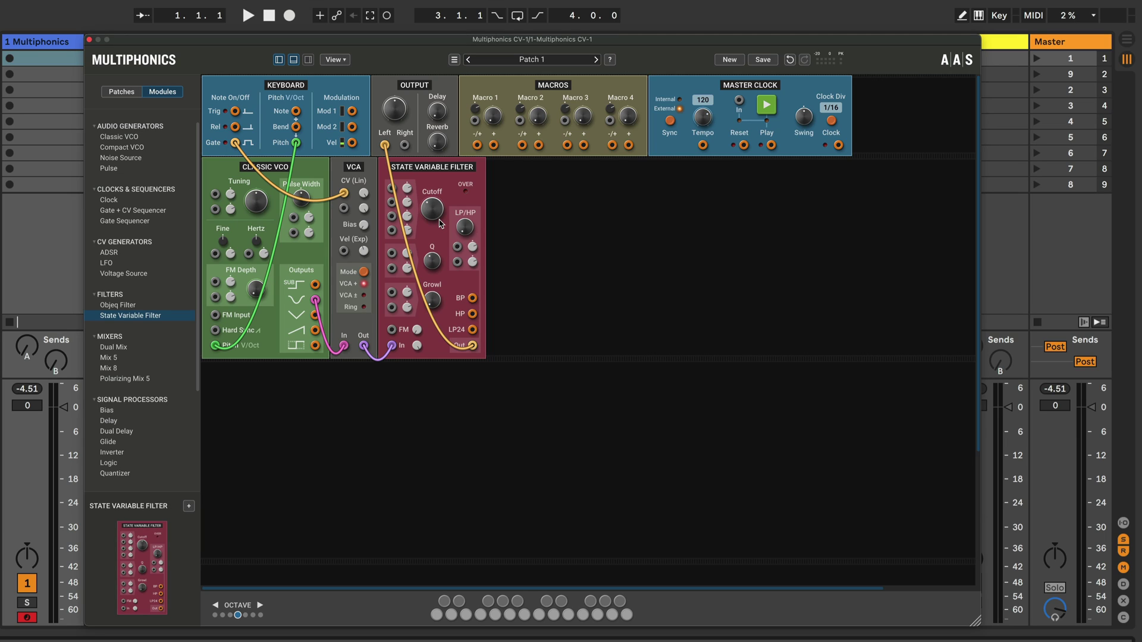
- Add an LFO to the first row, and move the State Variable Filter down to the second row
drag(110, 264, 546, 289)
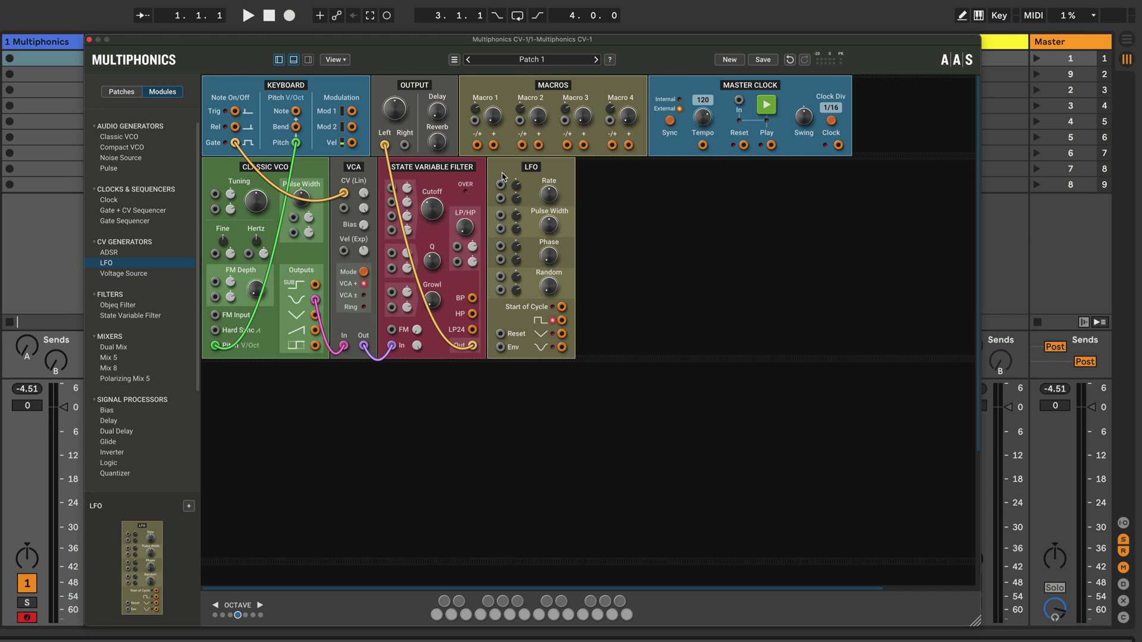
drag(455, 171, 420, 398)
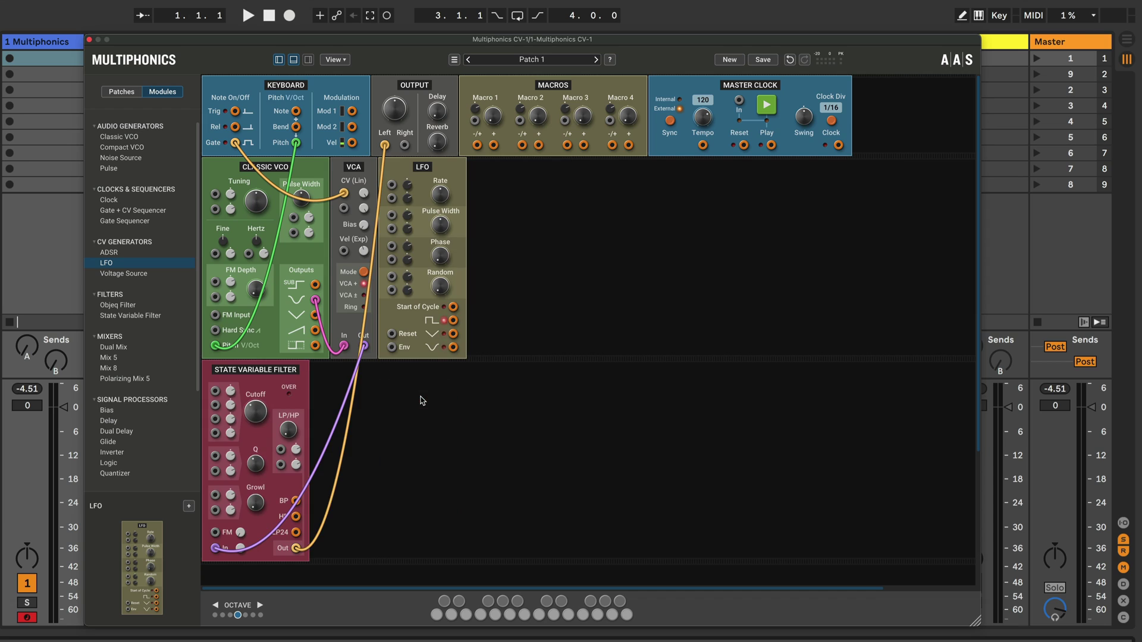
click(335, 60)
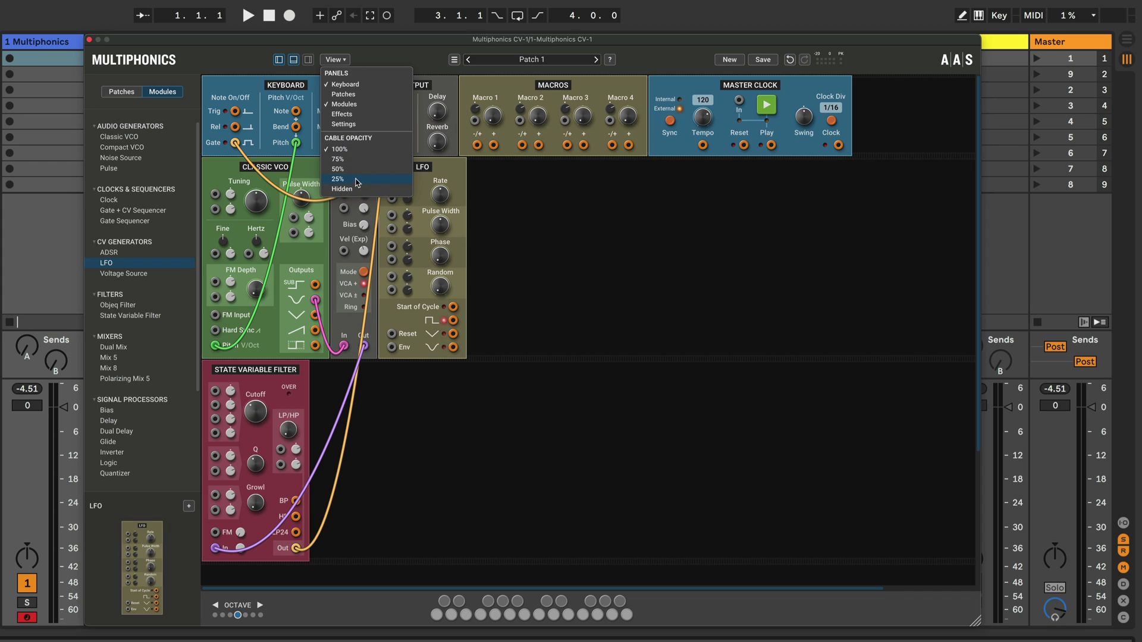
click(419, 468)
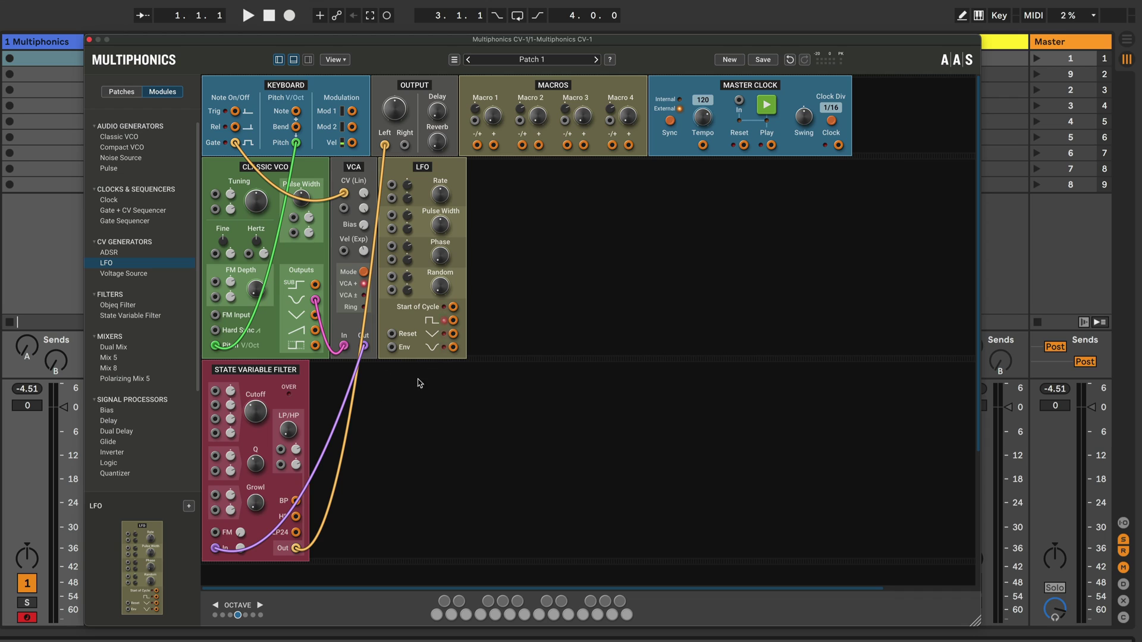
- Route the LFO output beside Reset to the State Variable Filter's first Cutoff modulation input, varying the LFO Rate and the modulation amount
scroll(443, 364, right, 1)
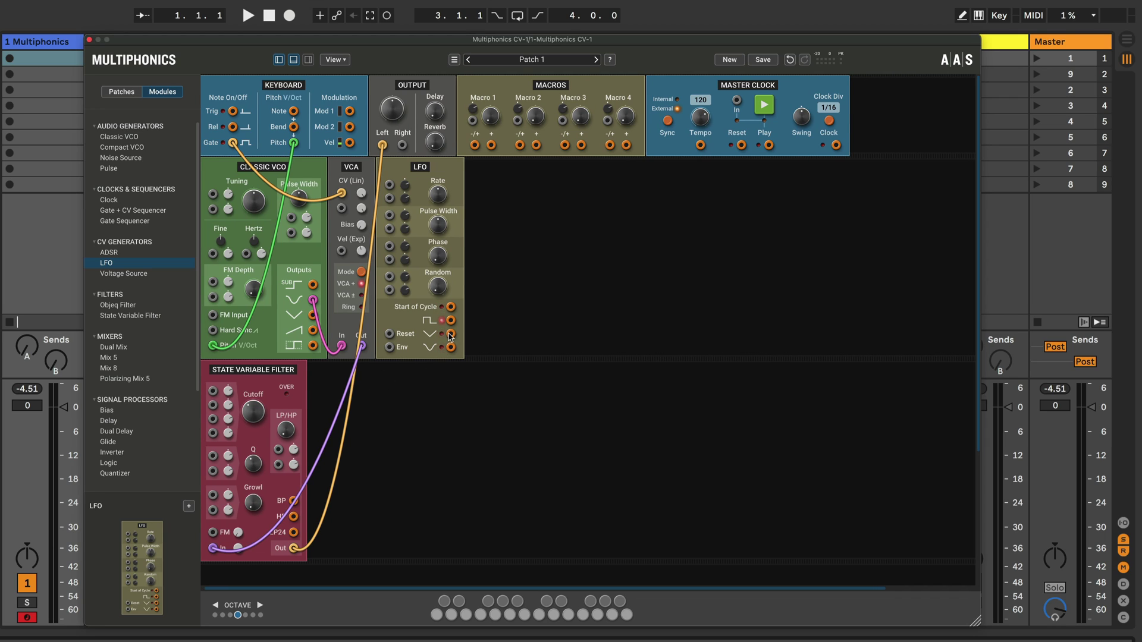
drag(450, 335, 213, 392)
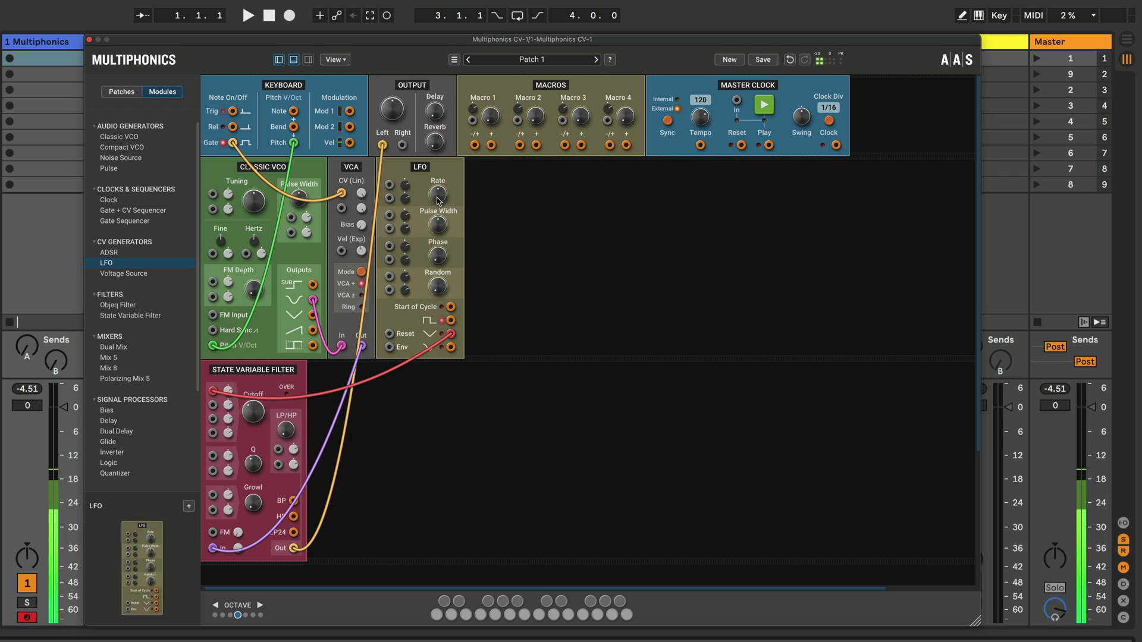
mouse_move(438, 194)
mouse_move(437, 194)
mouse_down()
mouse_move(438, 177)
mouse_move(437, 221)
mouse_move(438, 190)
mouse_up()
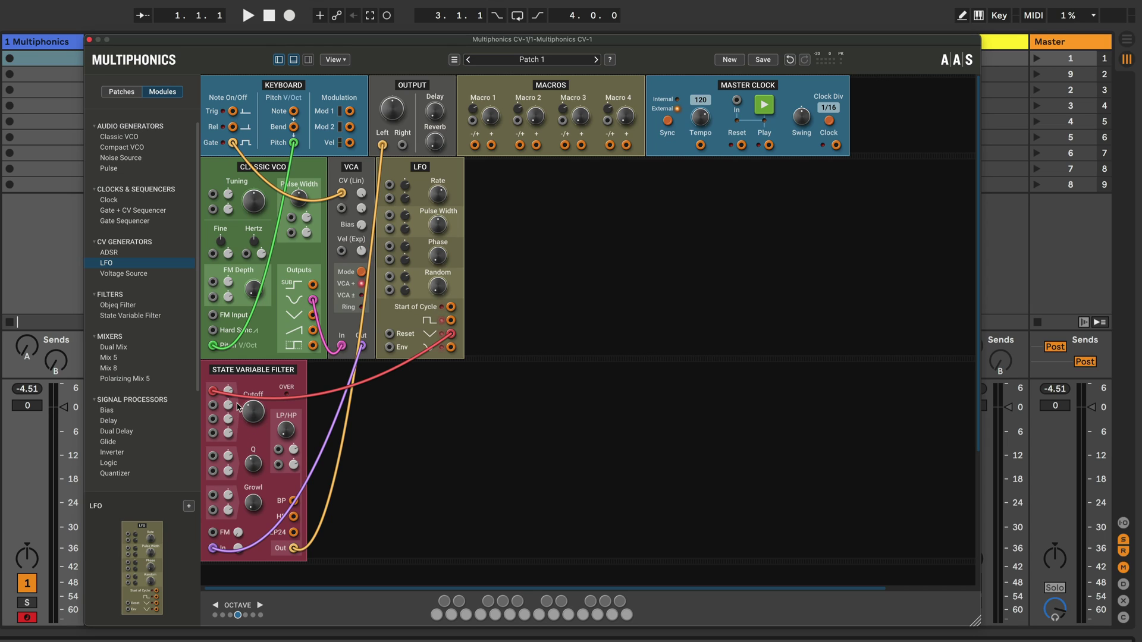
mouse_move(229, 390)
drag(228, 390, 233, 391)
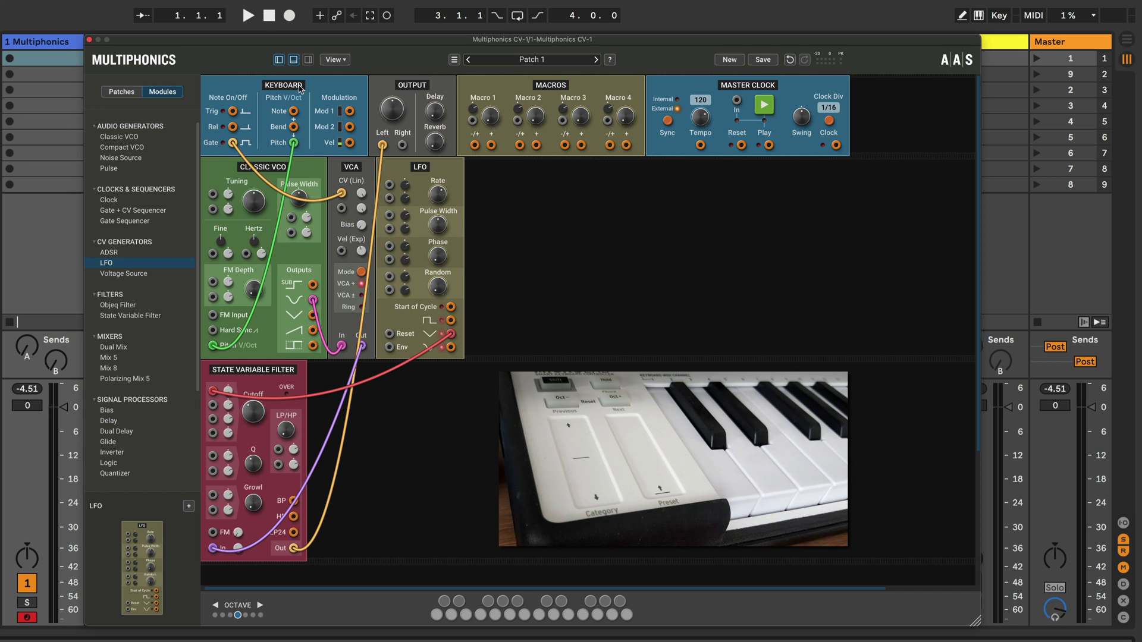
- Patch the Keyboard's Mod 1 output to the LFO's first Rate modulation input, and review the MIDI and Effects settings
drag(350, 112, 387, 188)
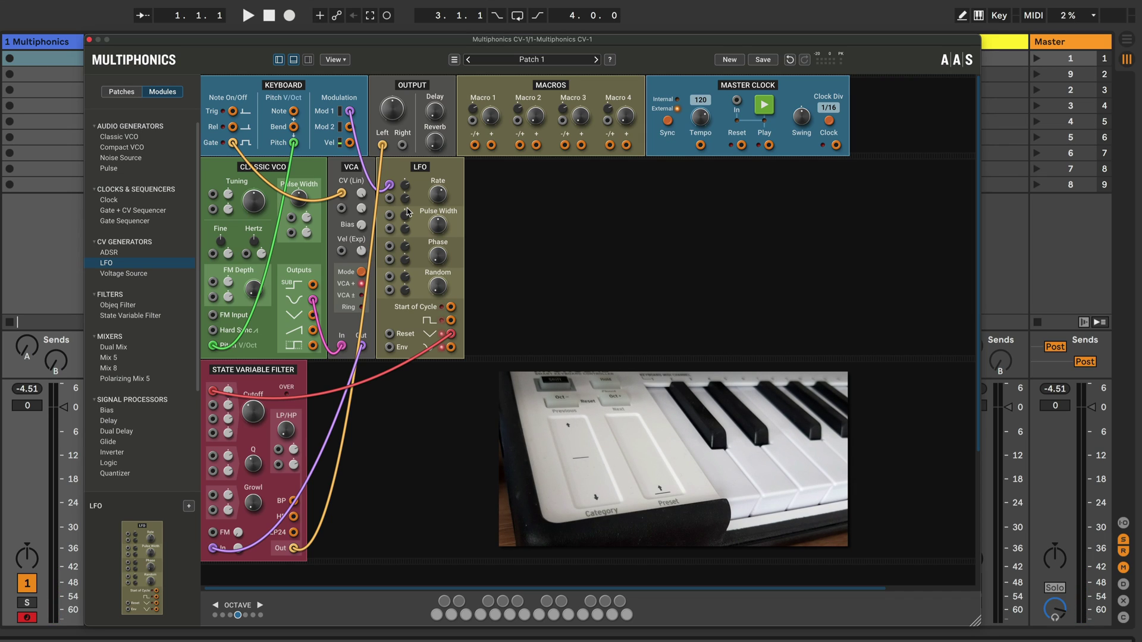
click(309, 60)
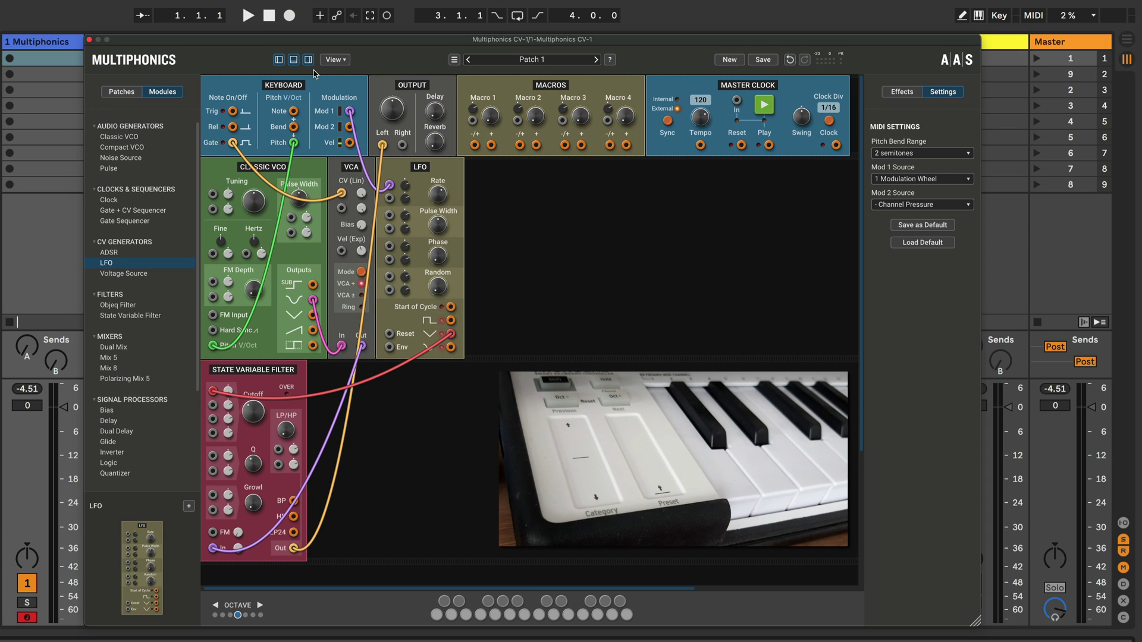
click(892, 97)
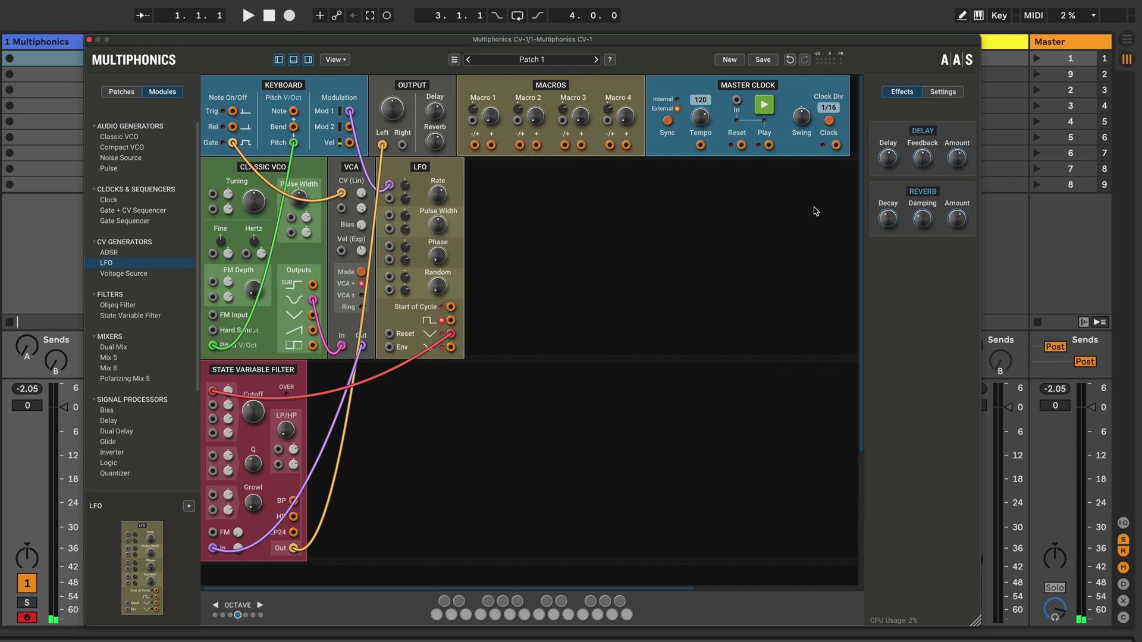
- Save the extended patch as Patch 2 with no folder, and show the list of user patches
click(763, 59)
click(521, 315)
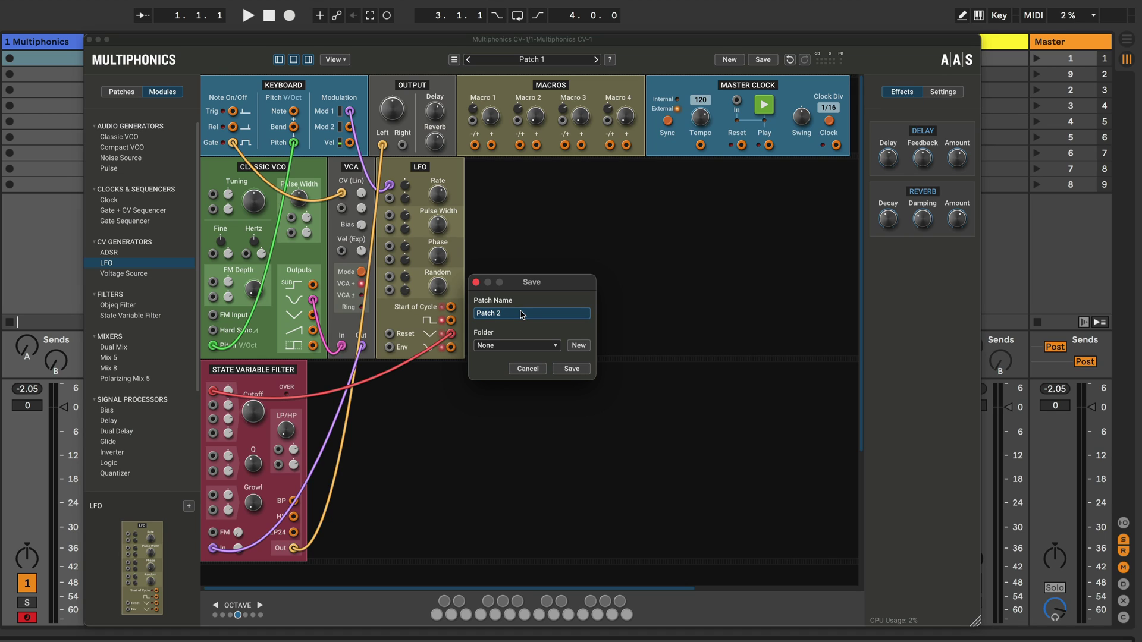
click(571, 369)
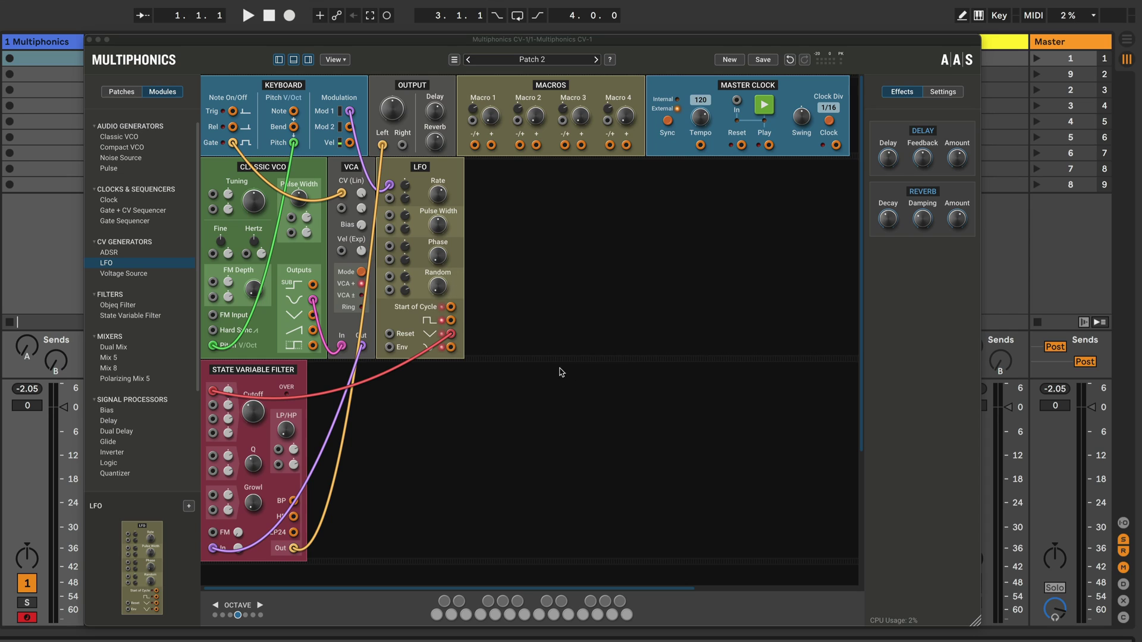
click(121, 91)
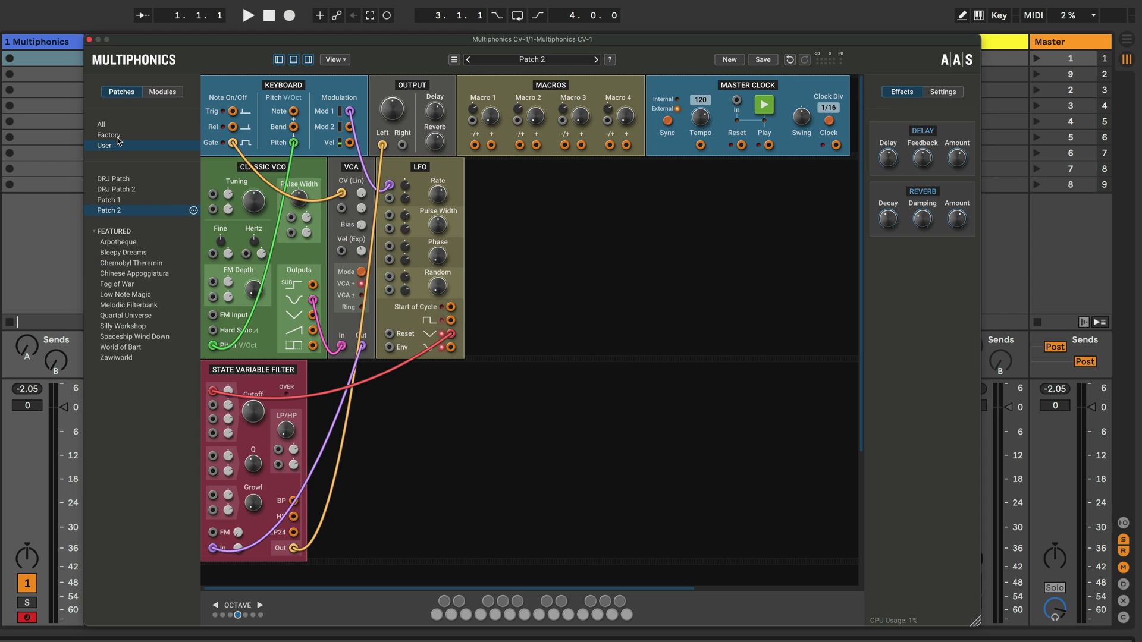